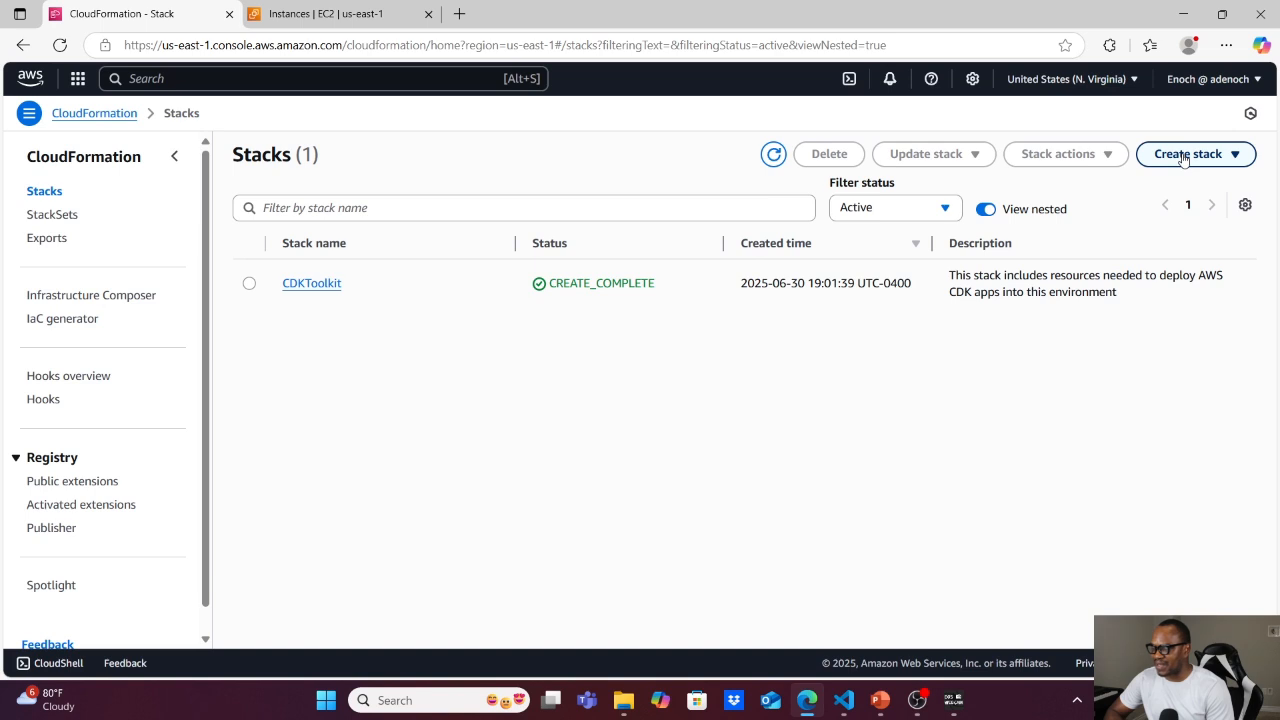
Start creating a stack with new resources, using the uploaded template file cfn-ec2 from the cfn-sample-1 folder.
{"action": "left_click", "coordinate": [1184, 158]}
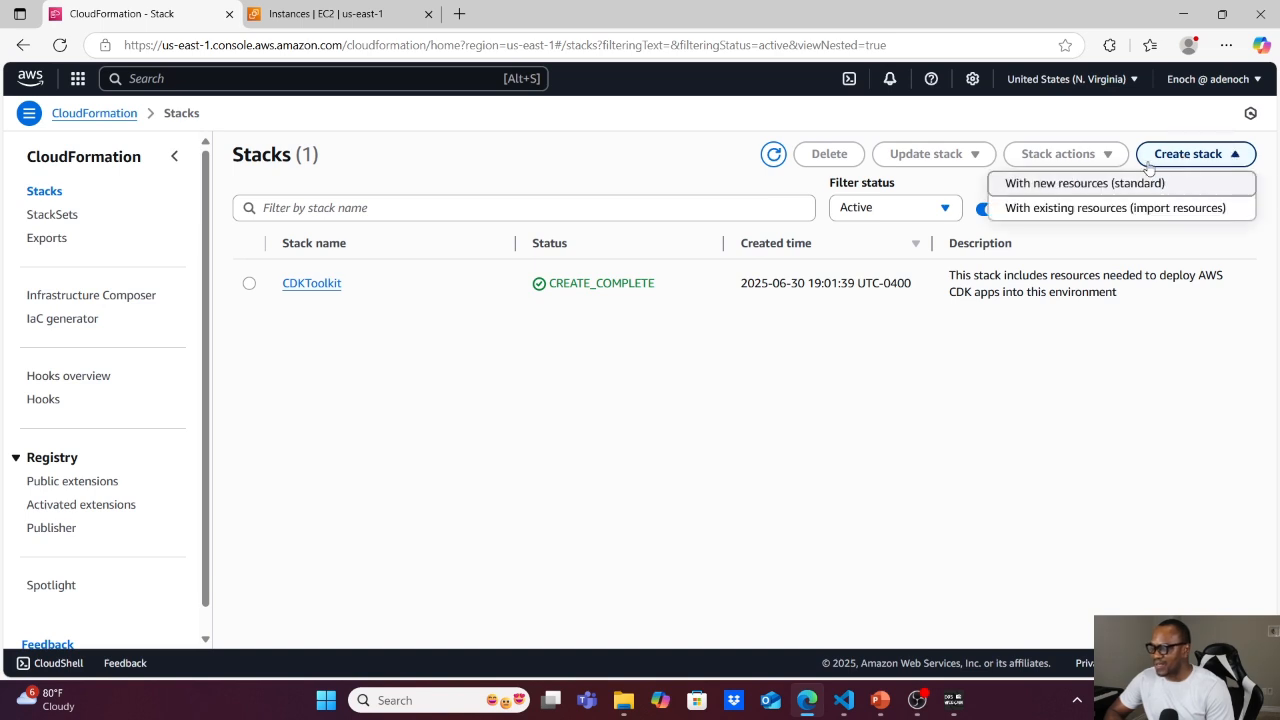
{"action": "left_click", "coordinate": [1068, 186]}
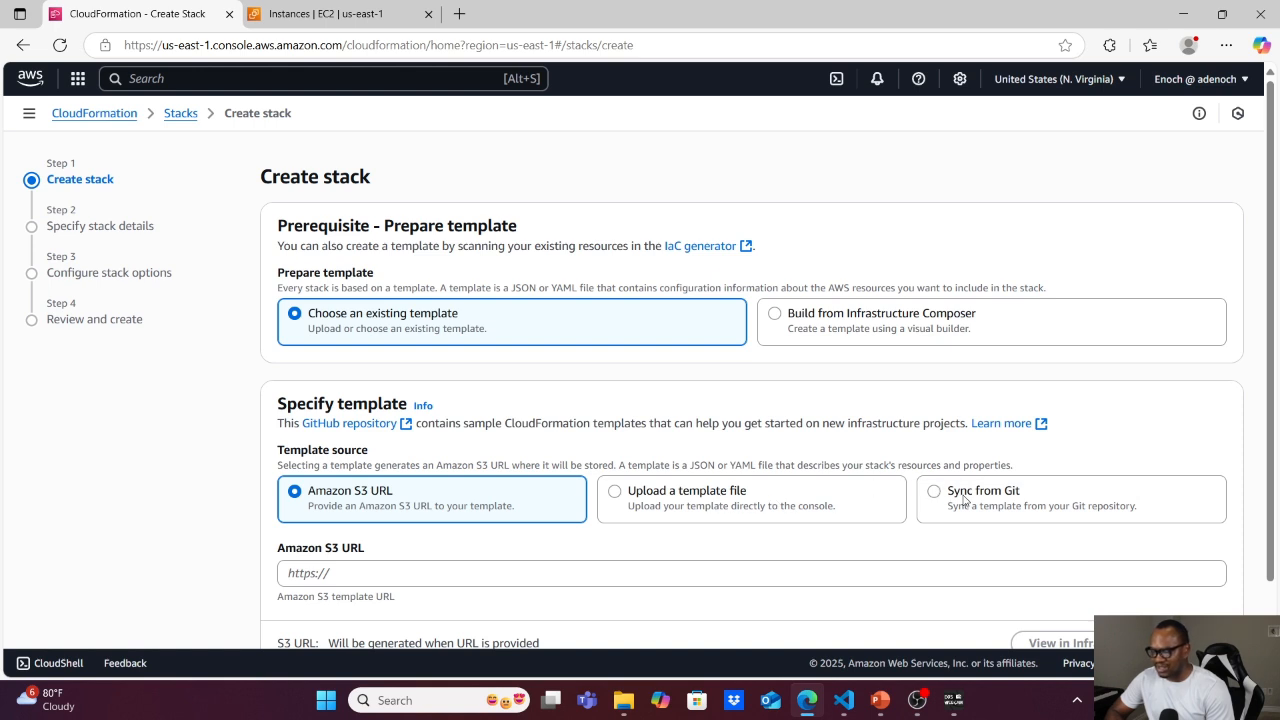
{"action": "left_click", "coordinate": [614, 492]}
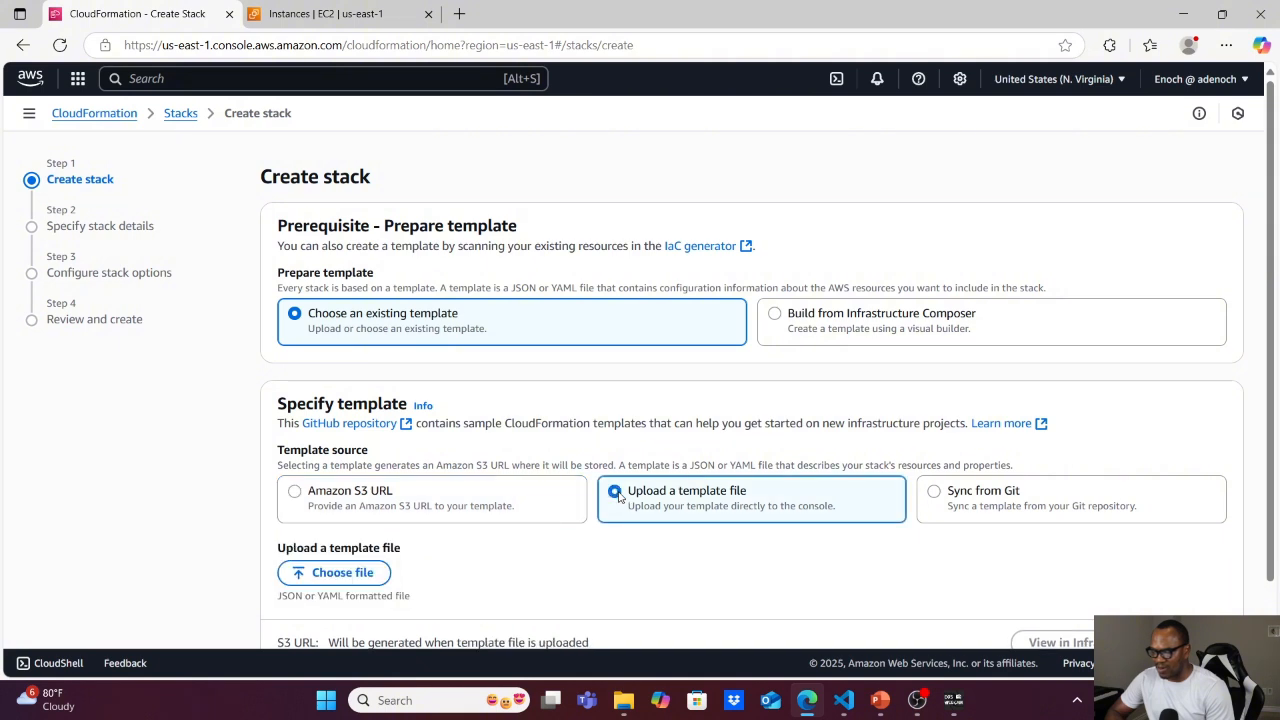
{"action": "left_click", "coordinate": [335, 576]}
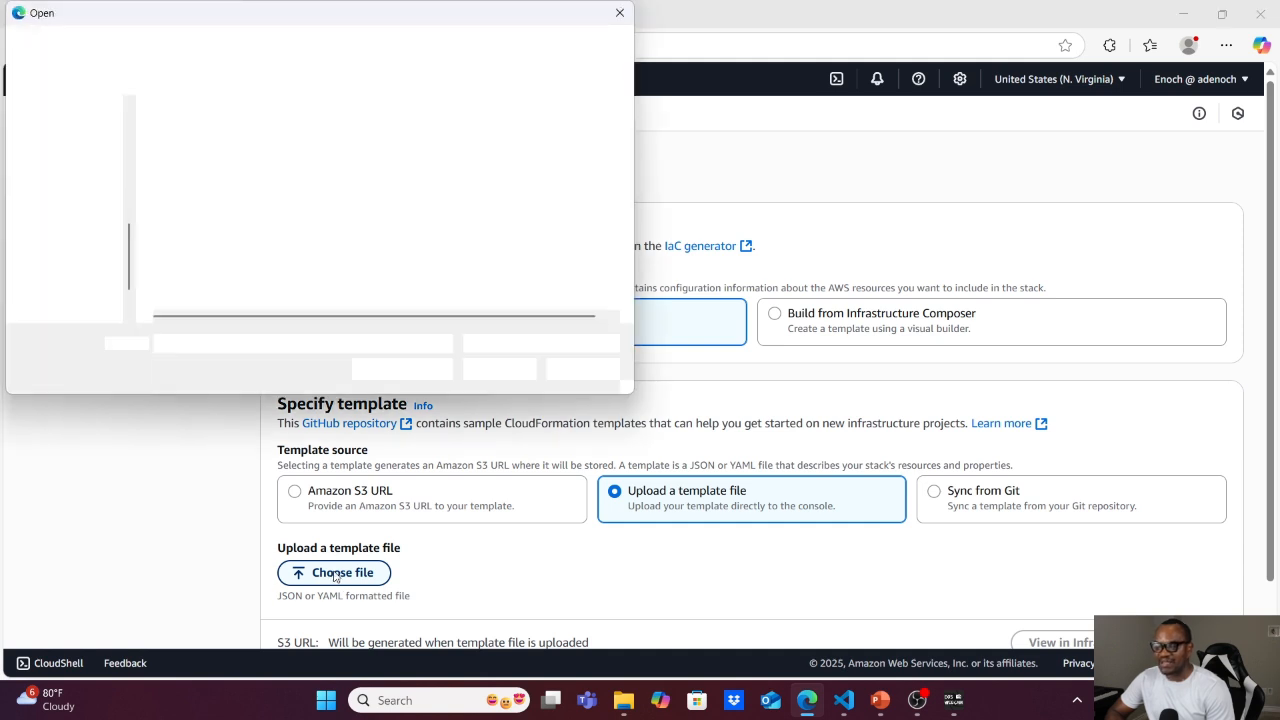
{"action": "left_click", "coordinate": [190, 133]}
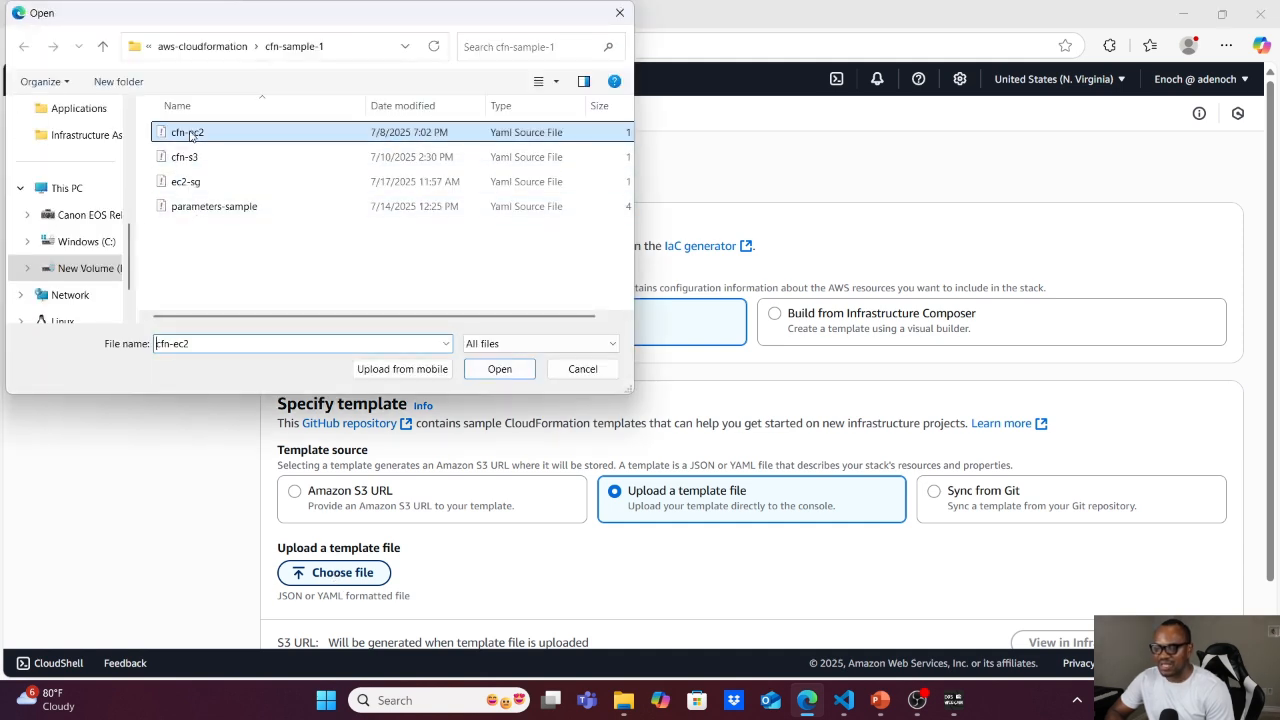
{"action": "left_click", "coordinate": [499, 369]}
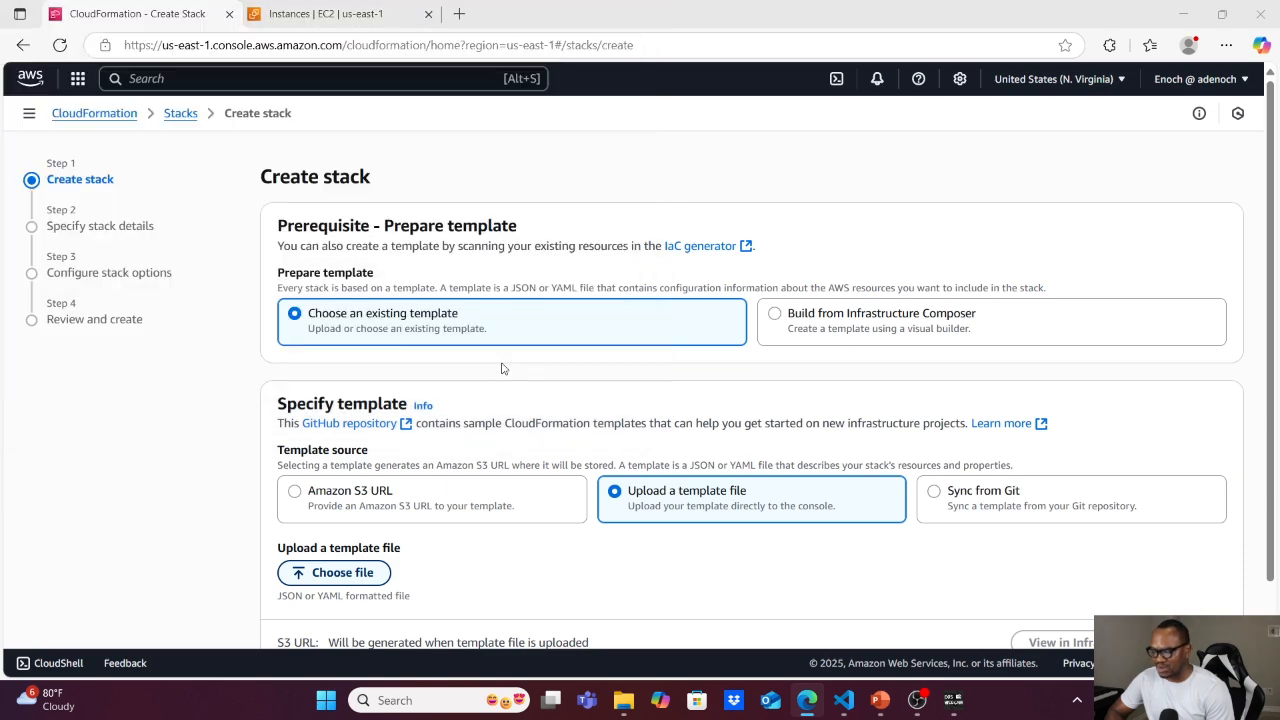
{"action": "scroll", "coordinate": [500, 366], "scroll_direction": "down", "scroll_amount": 2}
{"action": "left_click", "coordinate": [1212, 603]}
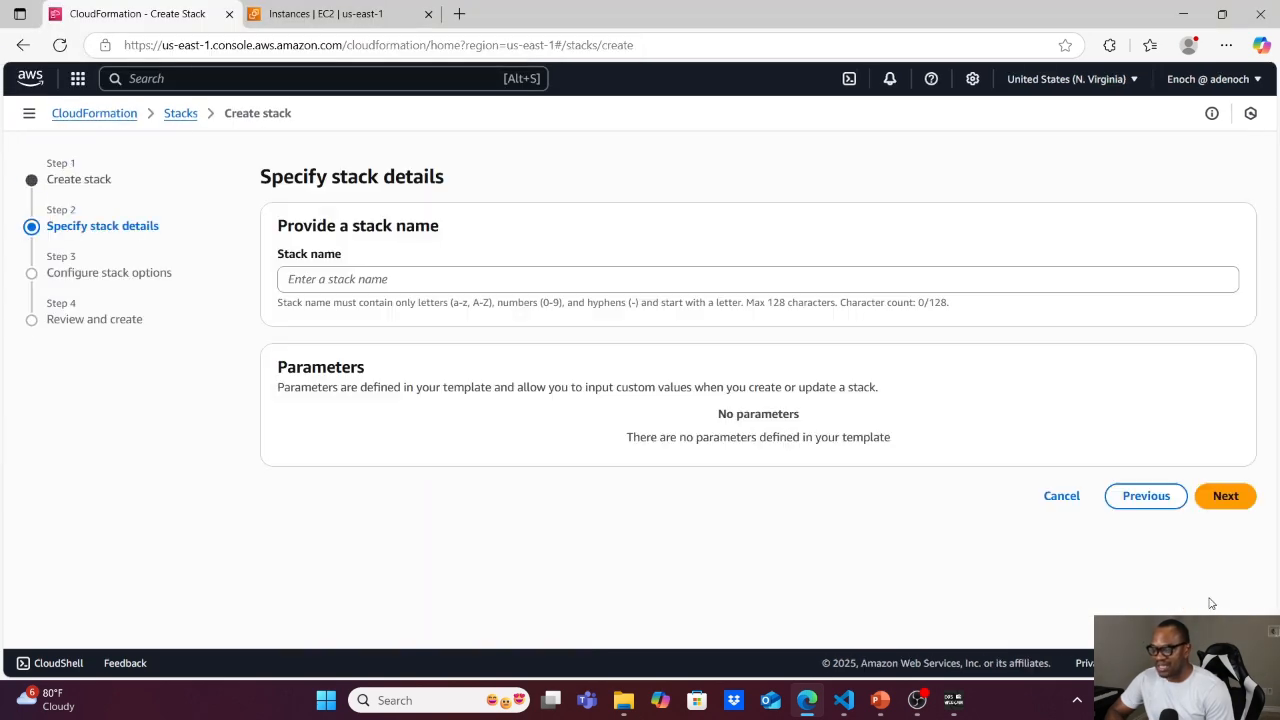
Name the stack first-stack and proceed to the stack options.
{"action": "left_click", "coordinate": [478, 281]}
{"action": "type", "text": "firs"}
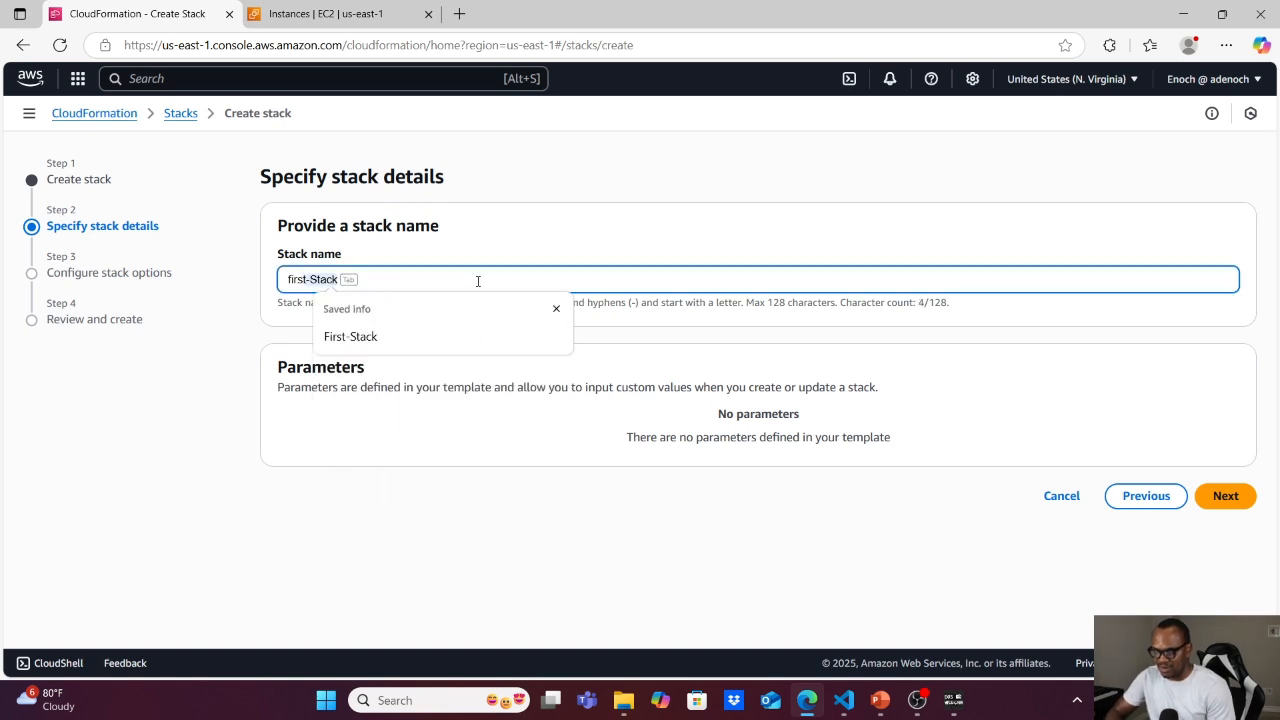
{"action": "type", "text": "t-sat"}
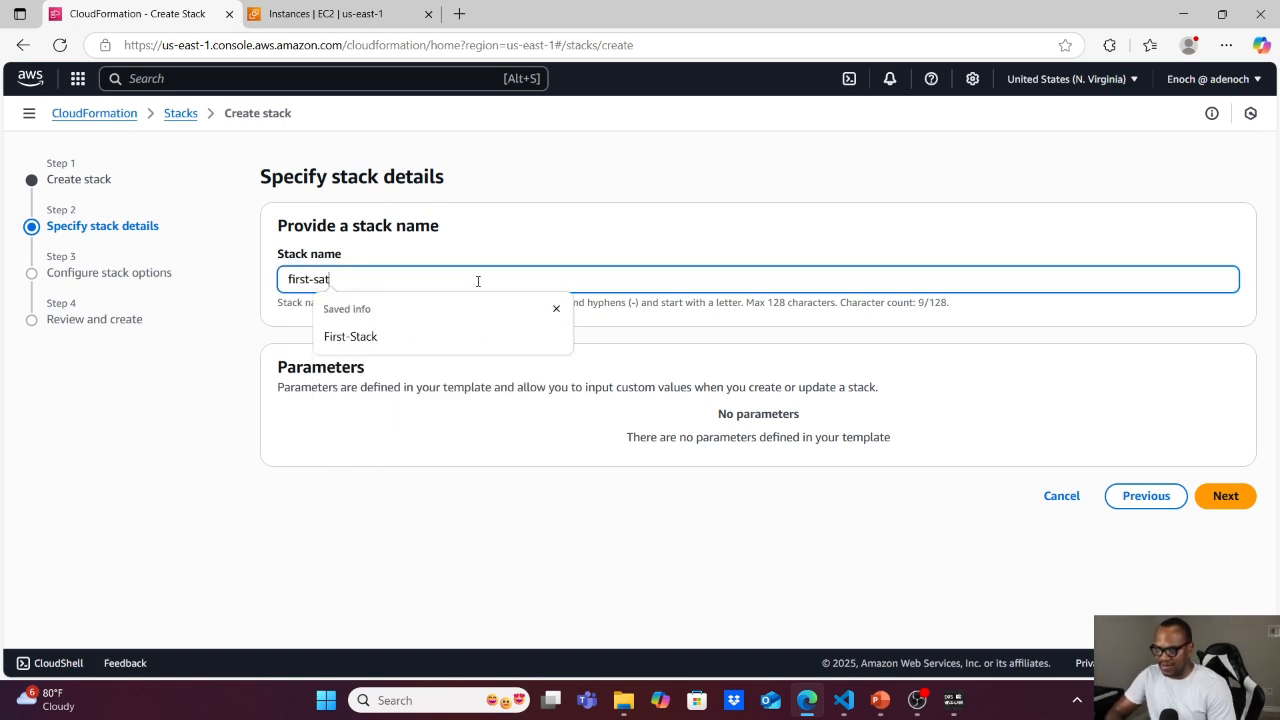
{"action": "key", "text": "BackSpace"}
{"action": "key", "text": "BackSpace"}
{"action": "type", "text": "tack"}
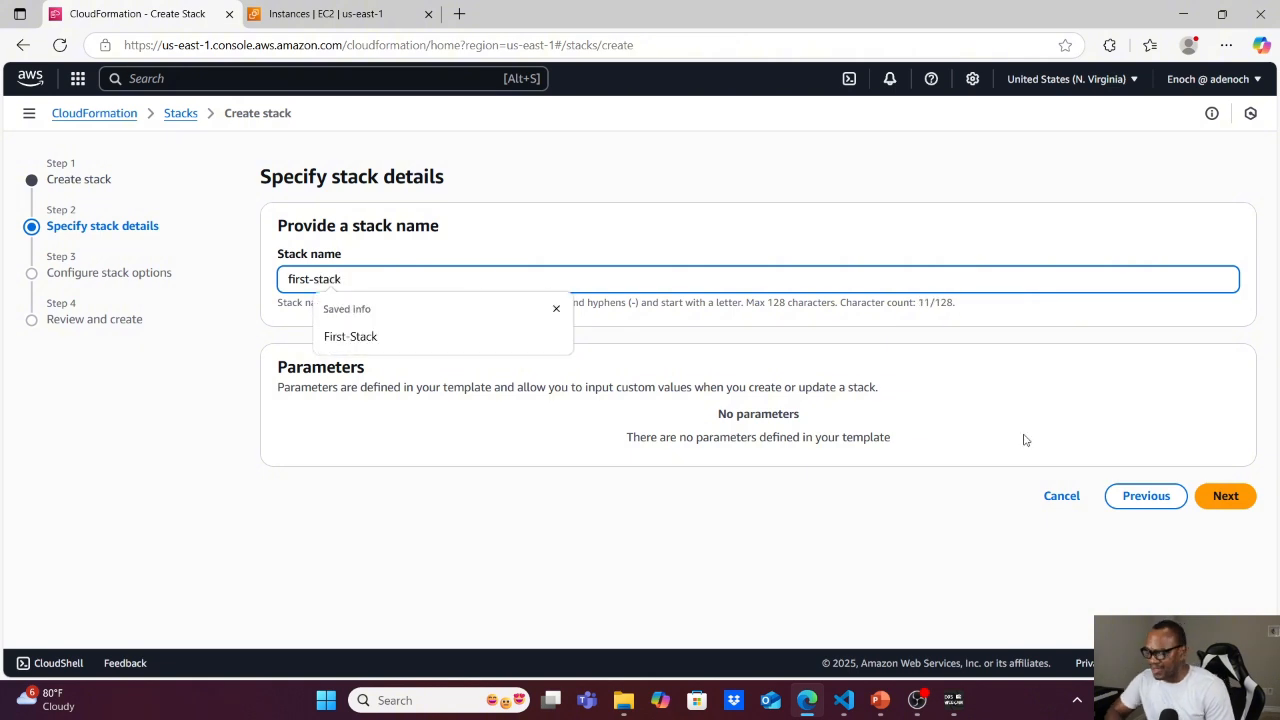
{"action": "left_click", "coordinate": [1240, 498]}
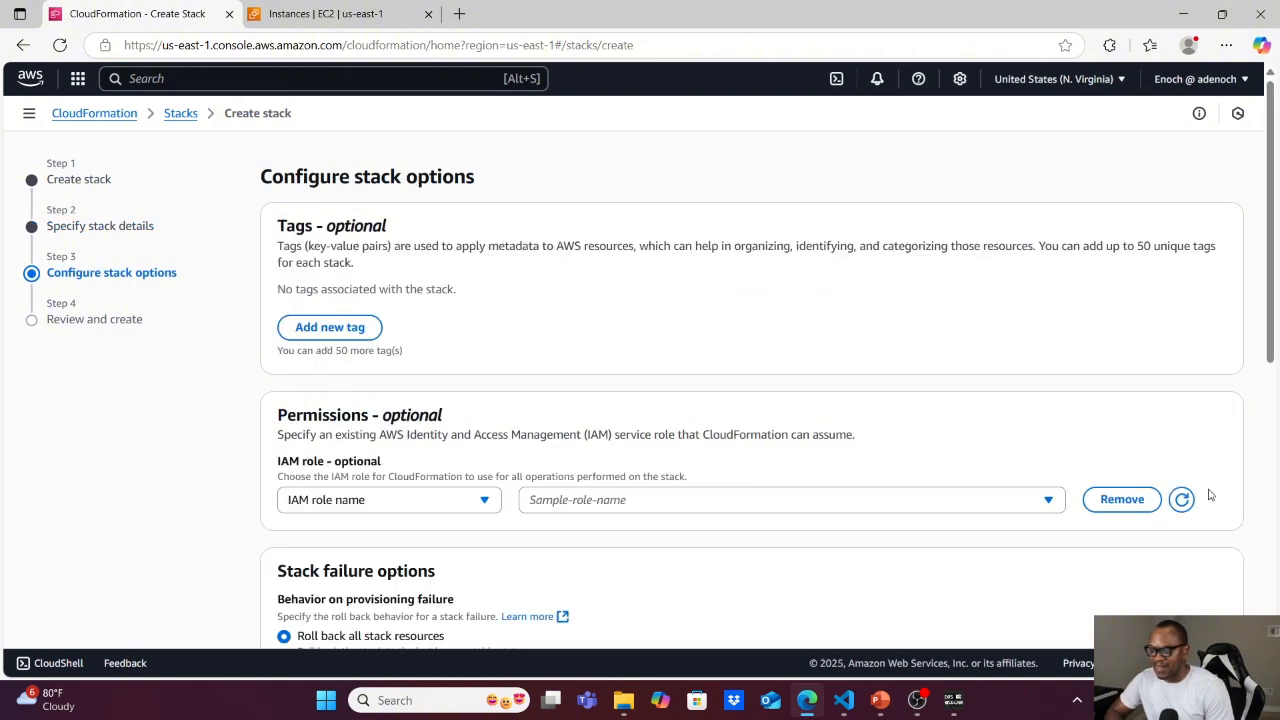
Keep the default stack options, review the configuration and submit the stack for creation.
{"action": "scroll", "coordinate": [1041, 536], "scroll_direction": "down", "scroll_amount": 6}
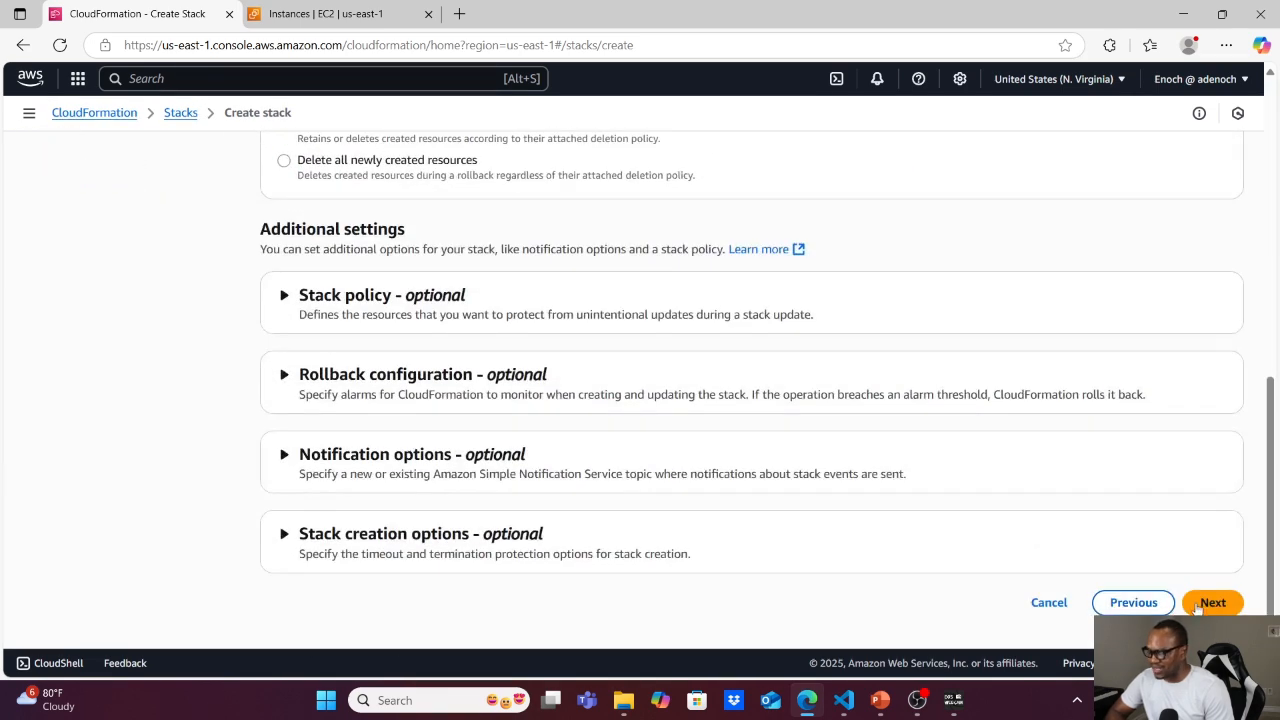
{"action": "left_click", "coordinate": [1213, 603]}
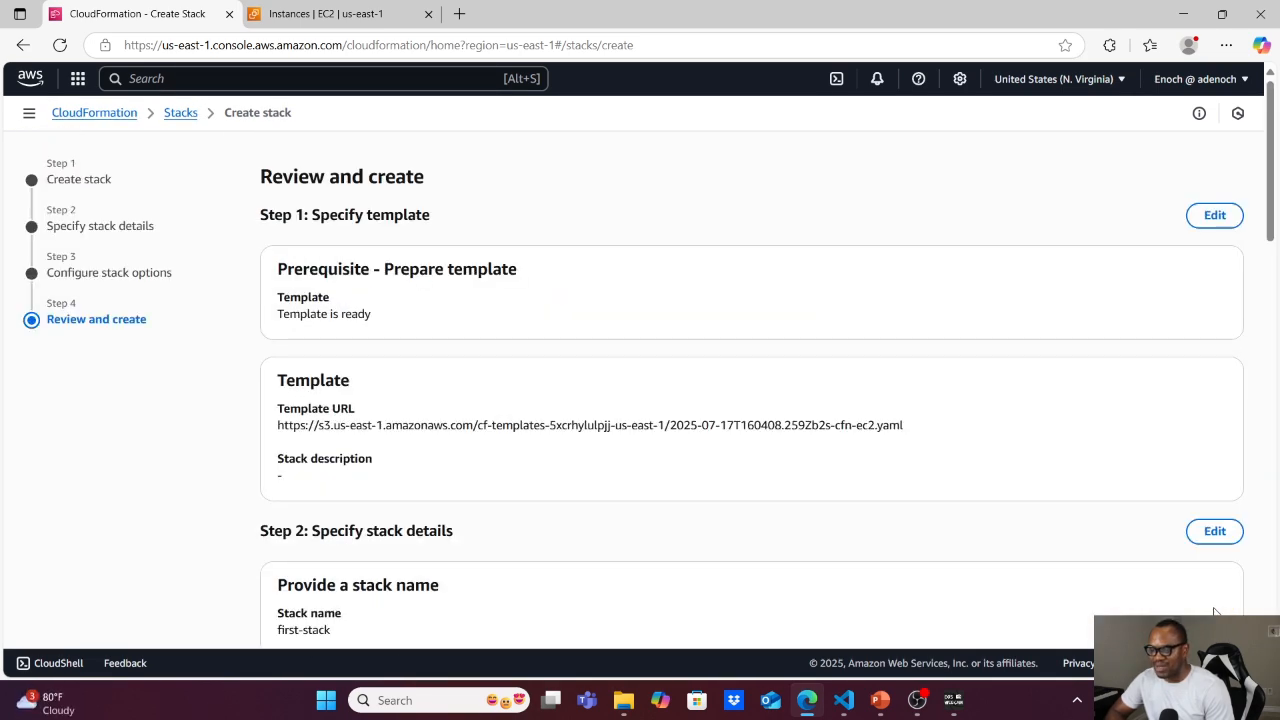
{"action": "scroll", "coordinate": [1214, 612], "scroll_direction": "down", "scroll_amount": 8}
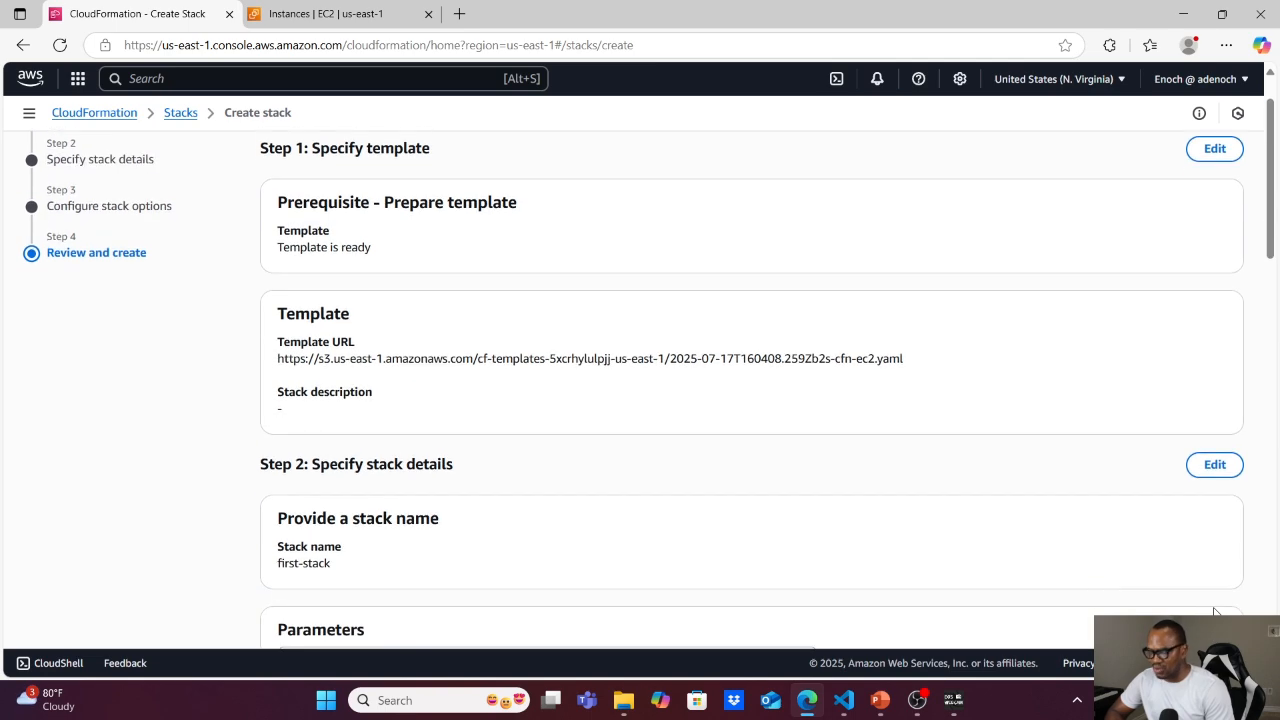
{"action": "scroll", "coordinate": [1214, 612], "scroll_direction": "down", "scroll_amount": 10}
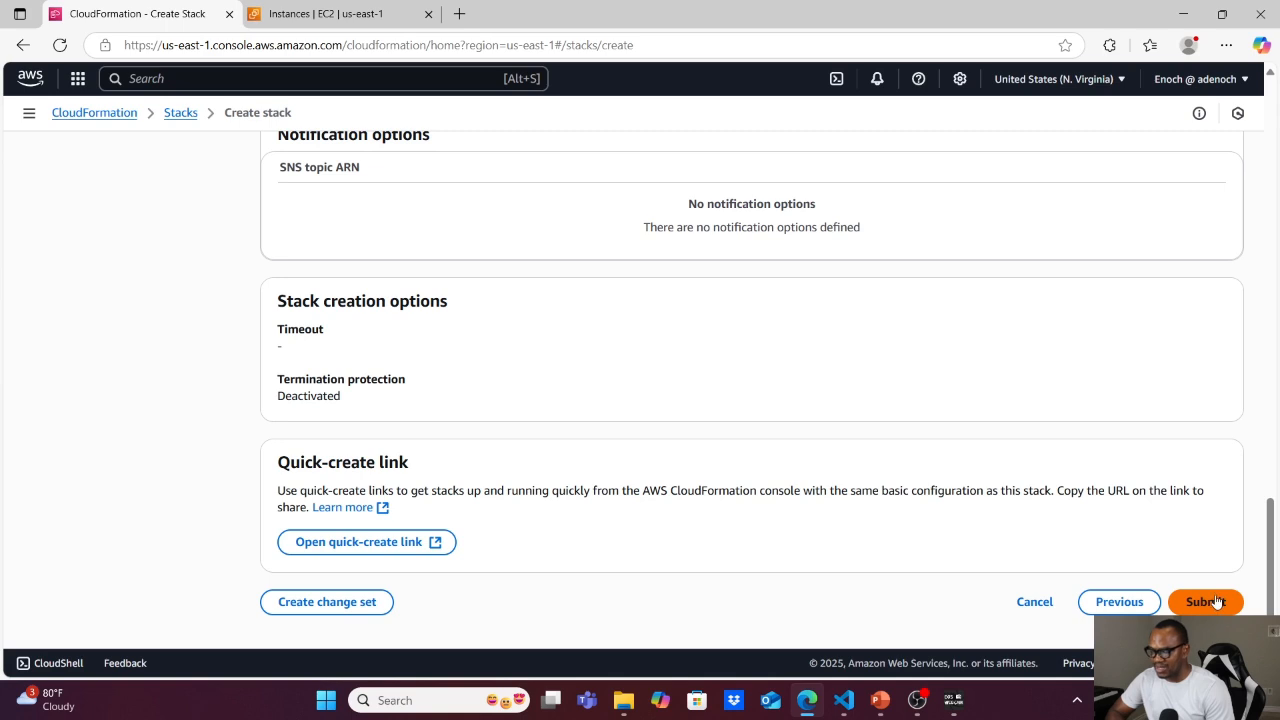
{"action": "left_click", "coordinate": [1217, 601]}
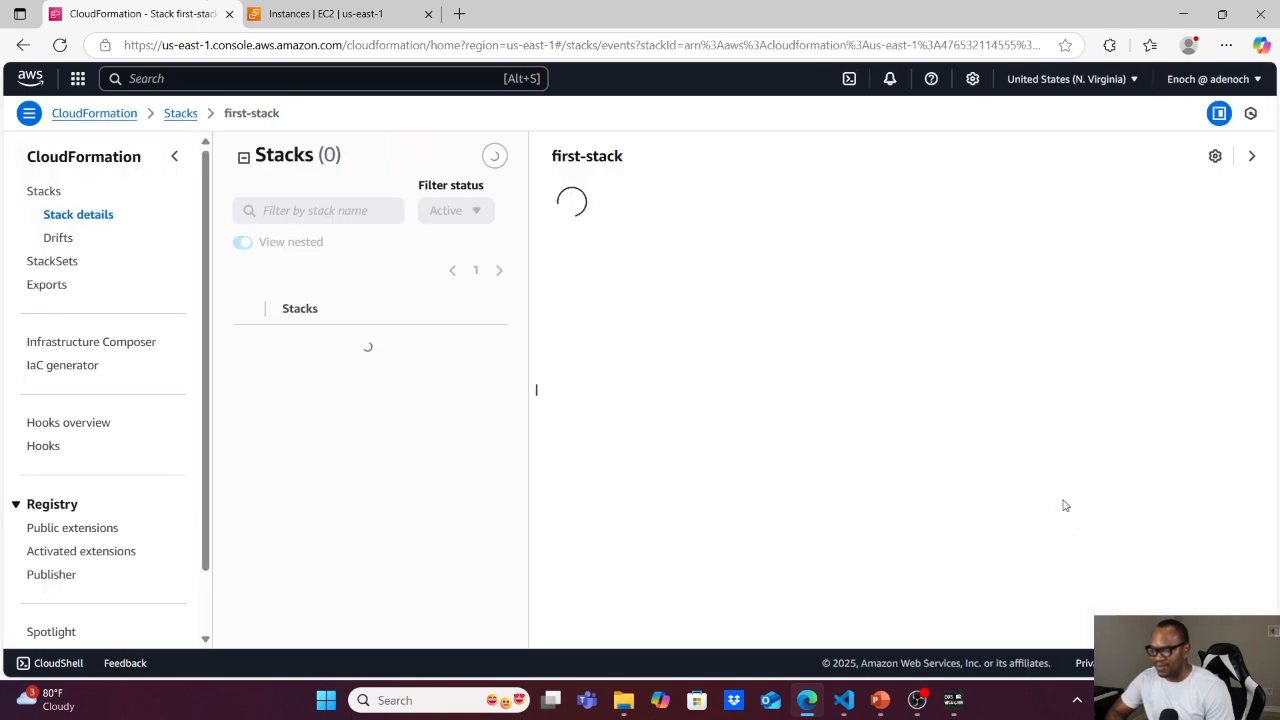
Switch to the cfn-sample-1 project in VS Code and open cfn-ec2.yaml to review the EC2 instance definition.
{"action": "mouse_move", "coordinate": [844, 700]}
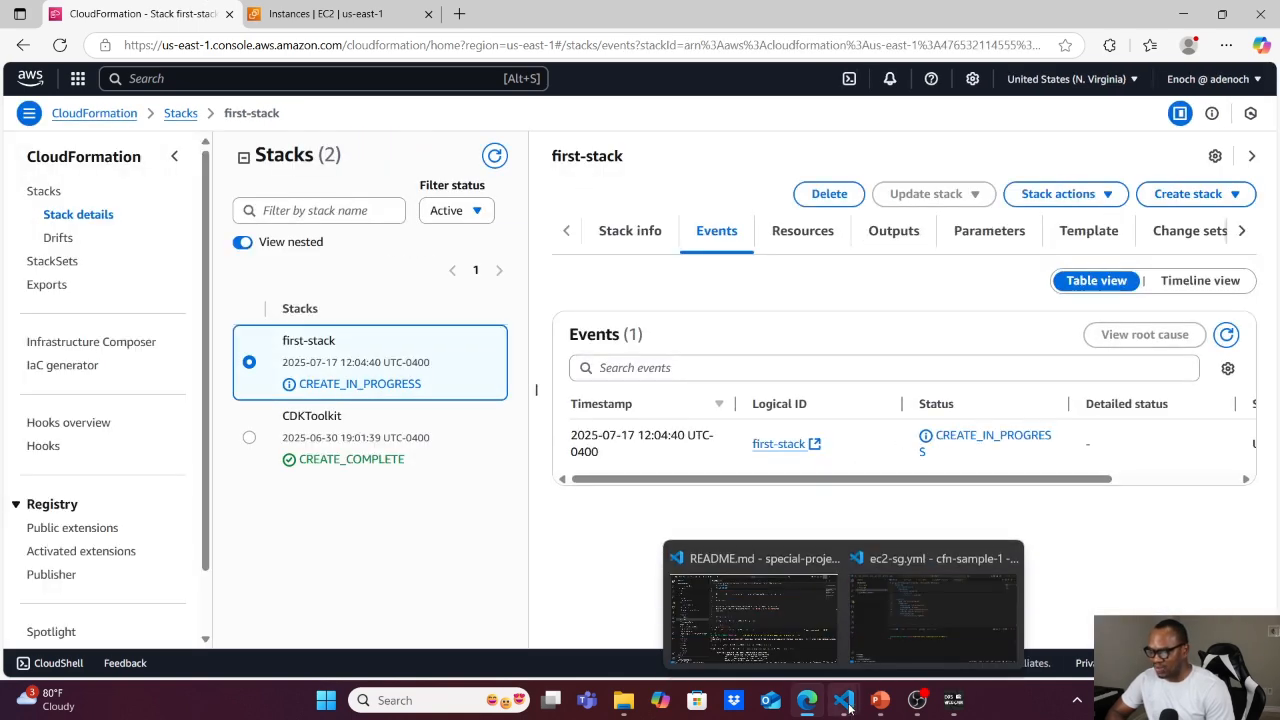
{"action": "left_click", "coordinate": [893, 651]}
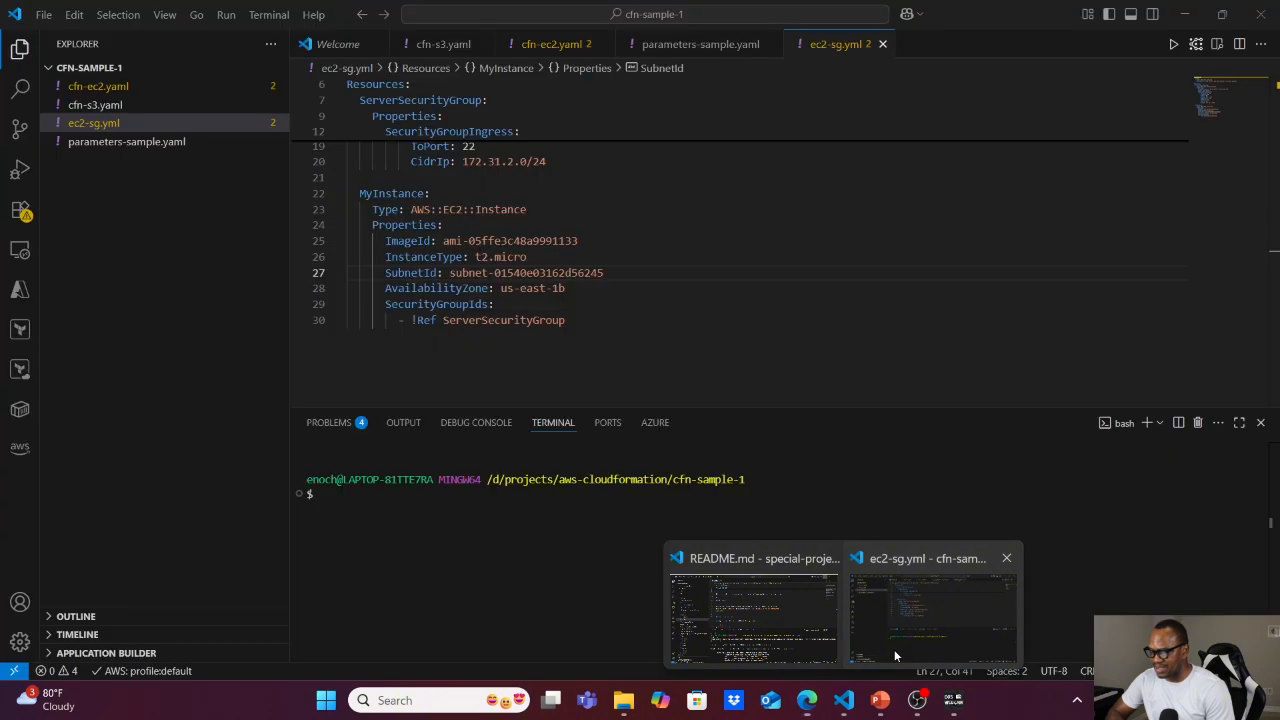
{"action": "left_click", "coordinate": [112, 88]}
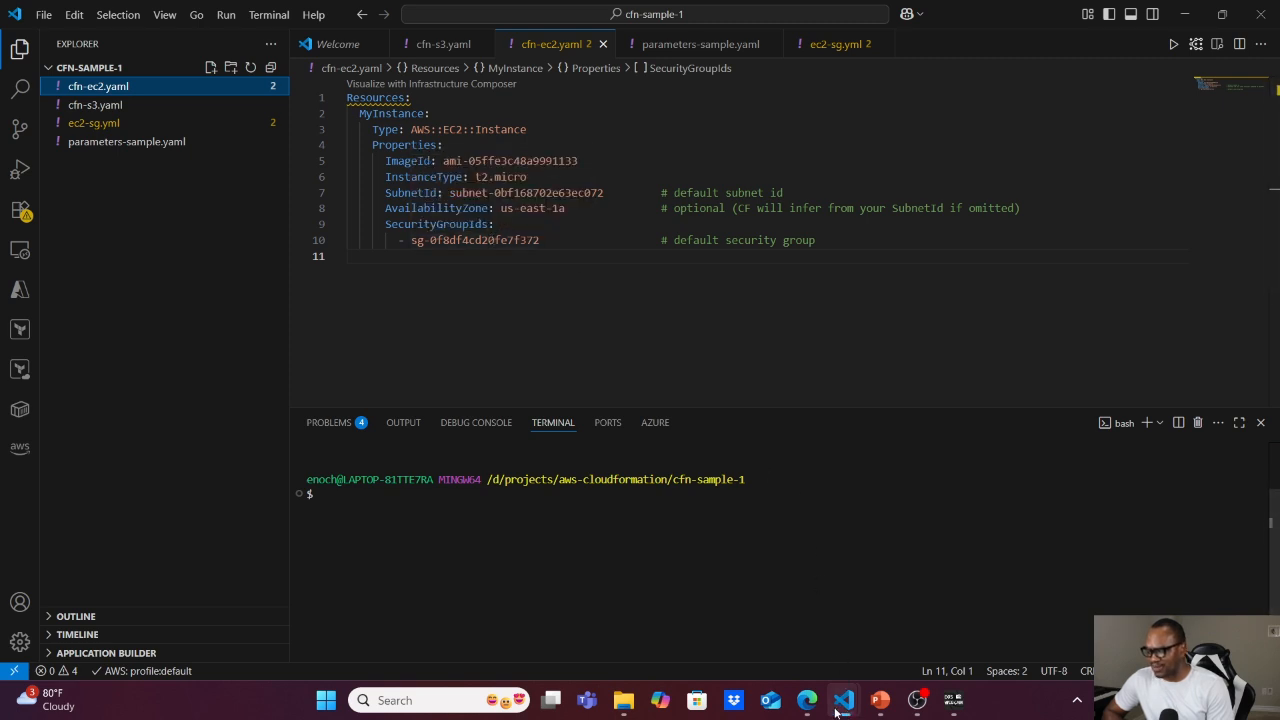
Return to the CloudFormation console in the browser and refresh the first-stack events to check the creation progress.
{"action": "mouse_move", "coordinate": [806, 700]}
{"action": "left_click", "coordinate": [798, 627]}
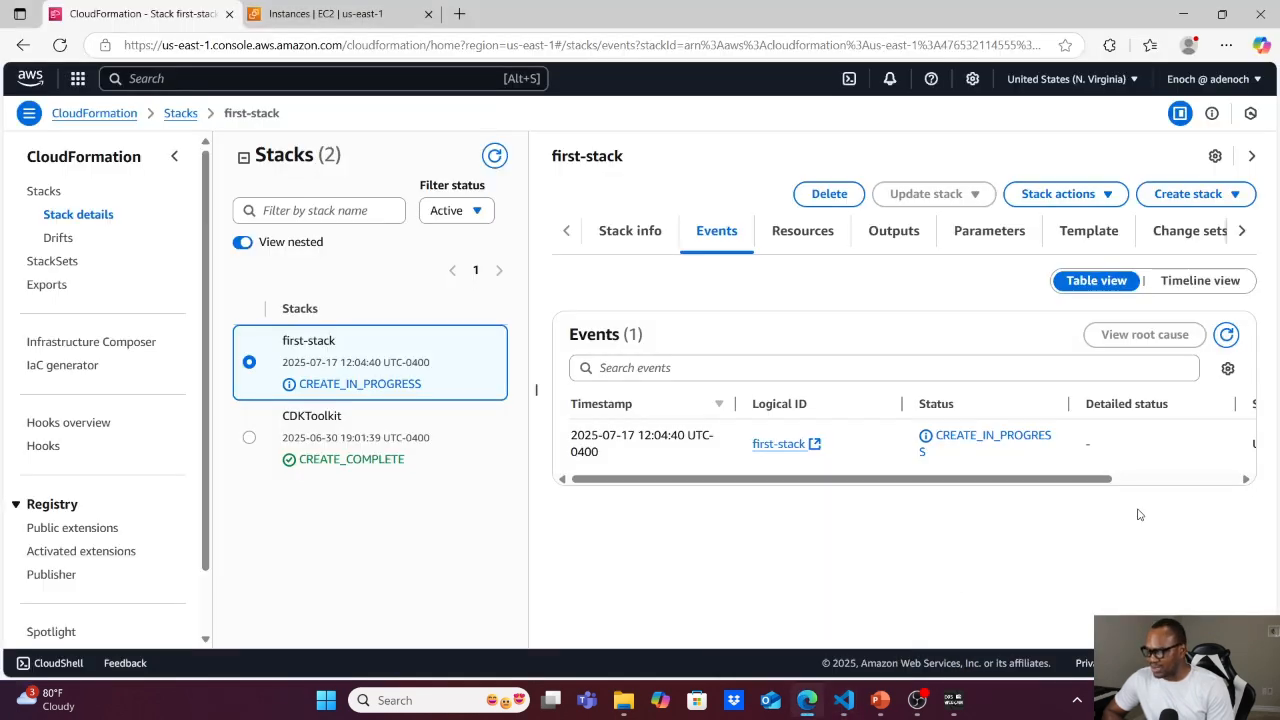
{"action": "left_click", "coordinate": [1226, 334]}
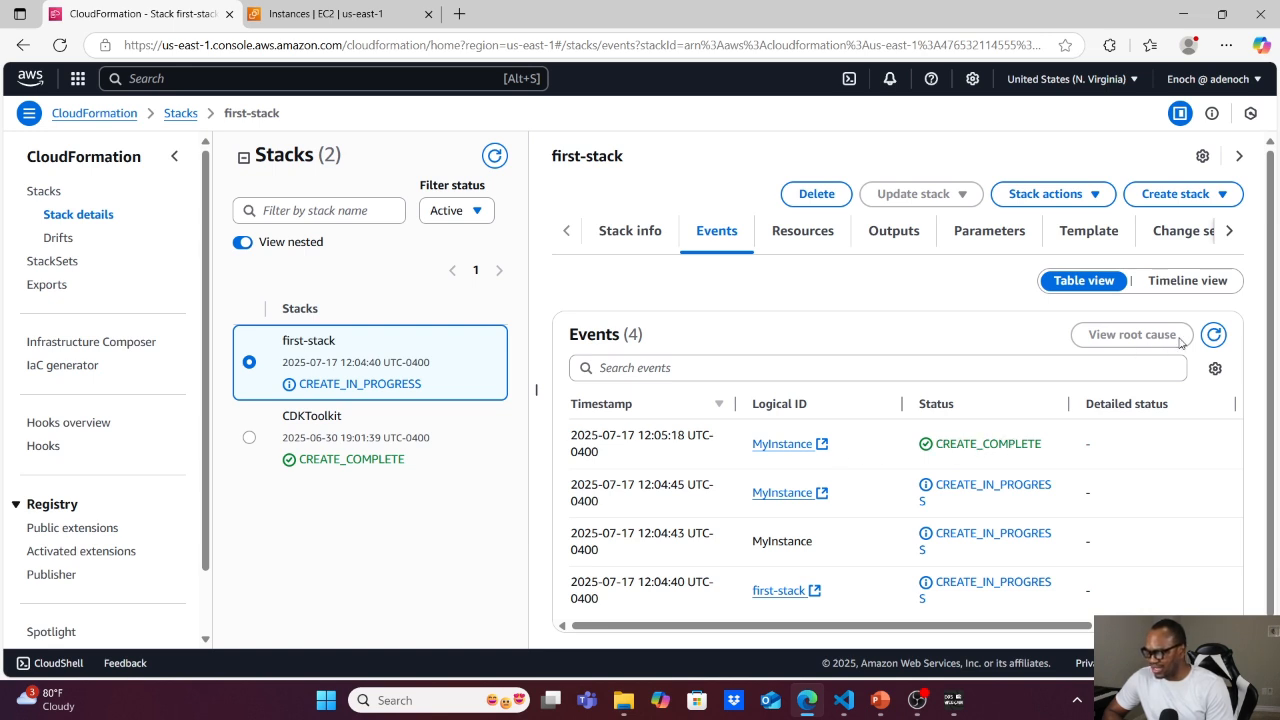
{"action": "left_click", "coordinate": [1213, 336]}
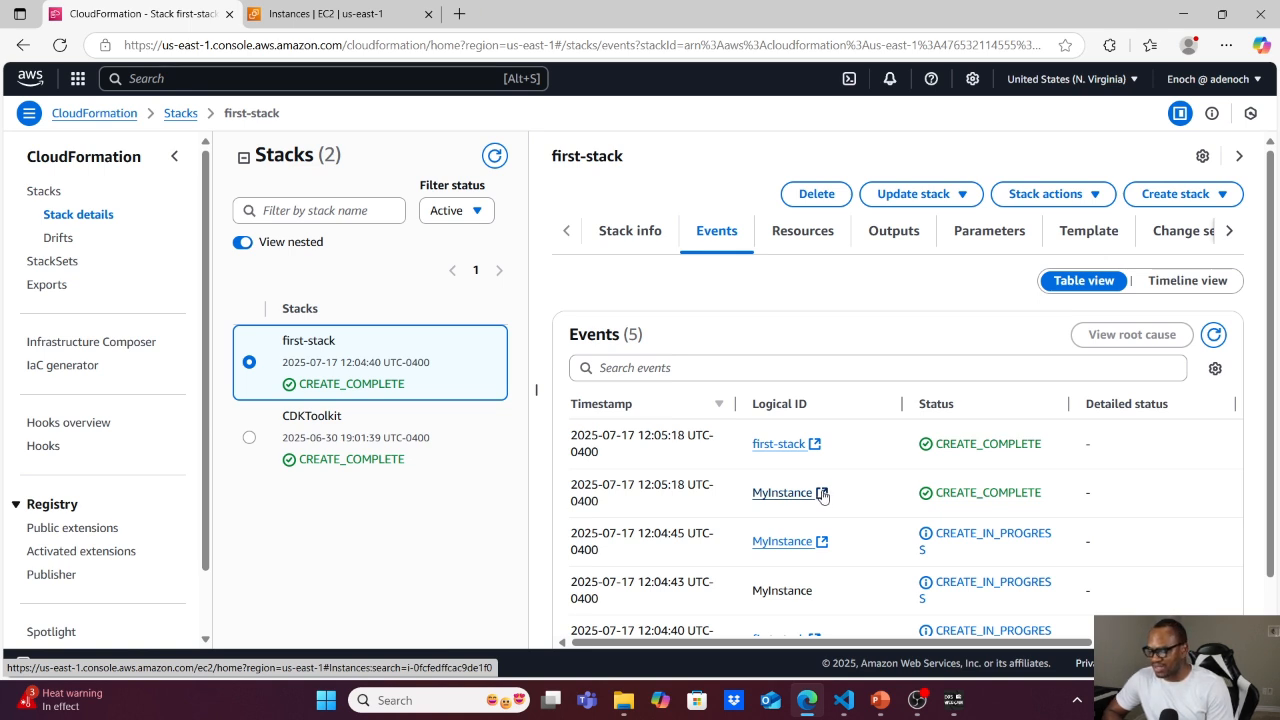
Open the MyInstance resource in EC2 and examine the instance's details, including its type, VPC and subnet.
{"action": "left_click", "coordinate": [822, 494]}
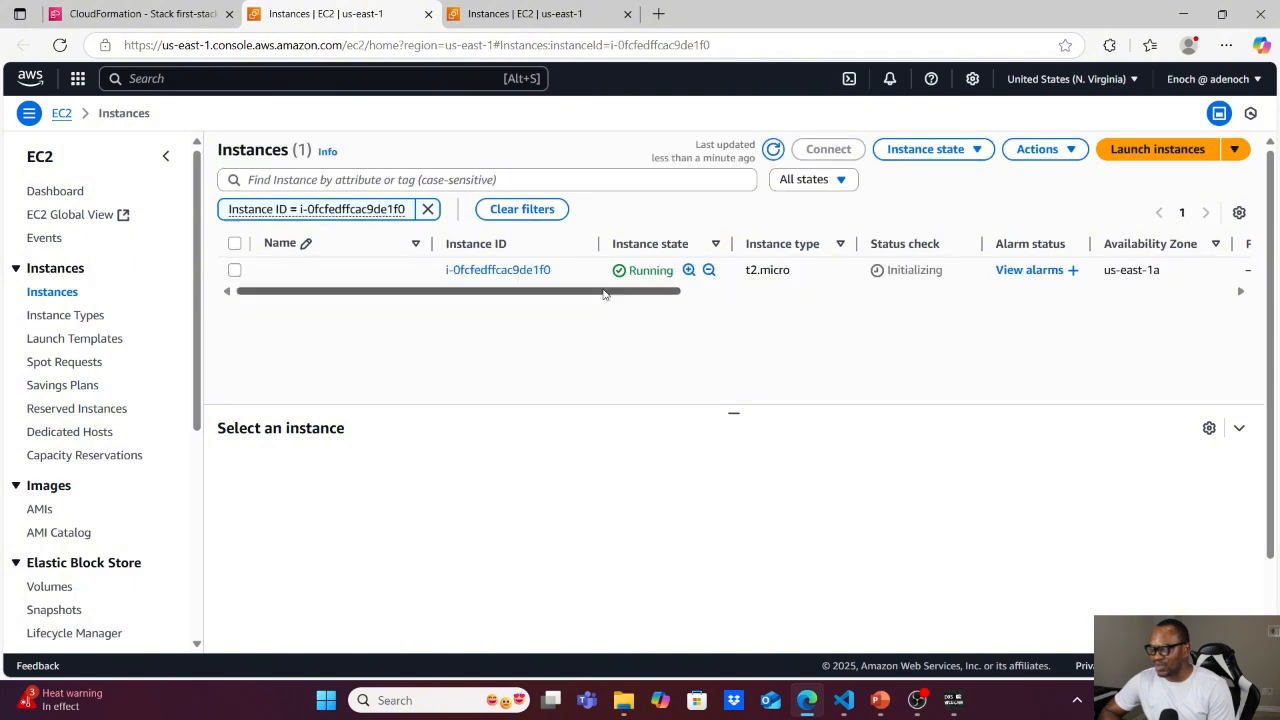
{"action": "left_click", "coordinate": [235, 271]}
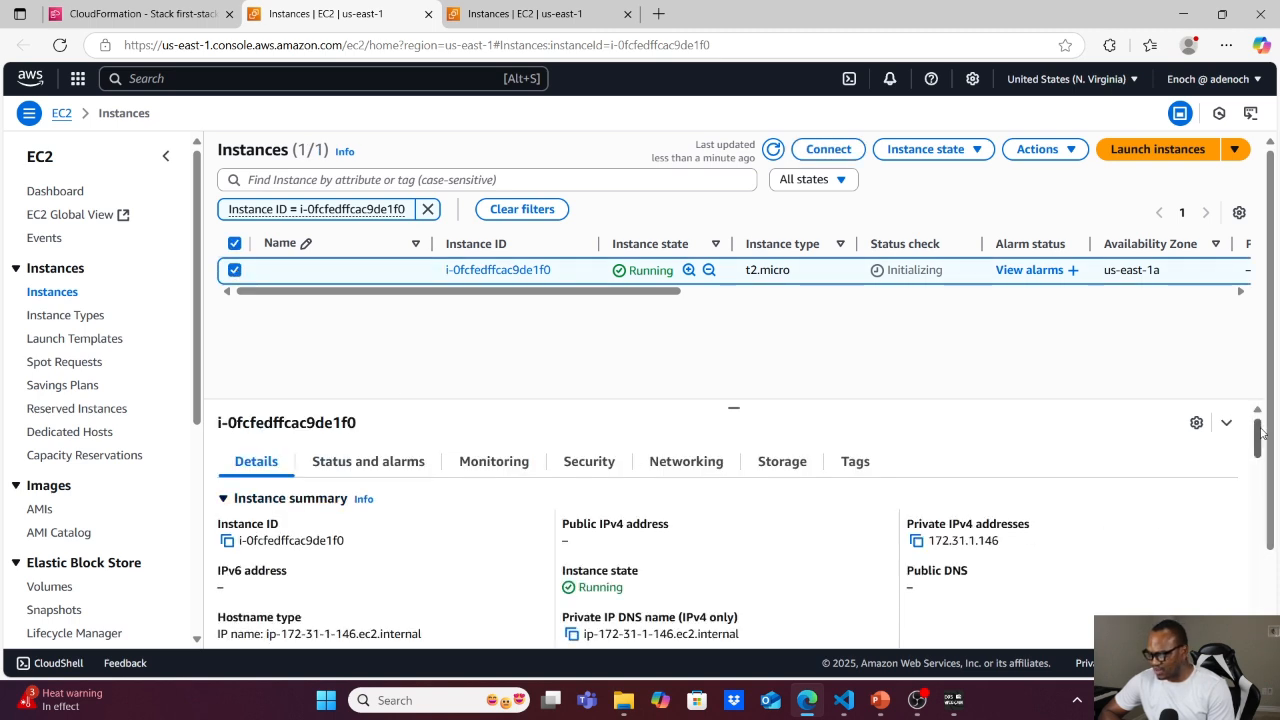
{"action": "left_click_drag", "start_coordinate": [1259, 431], "coordinate": [1259, 444]}
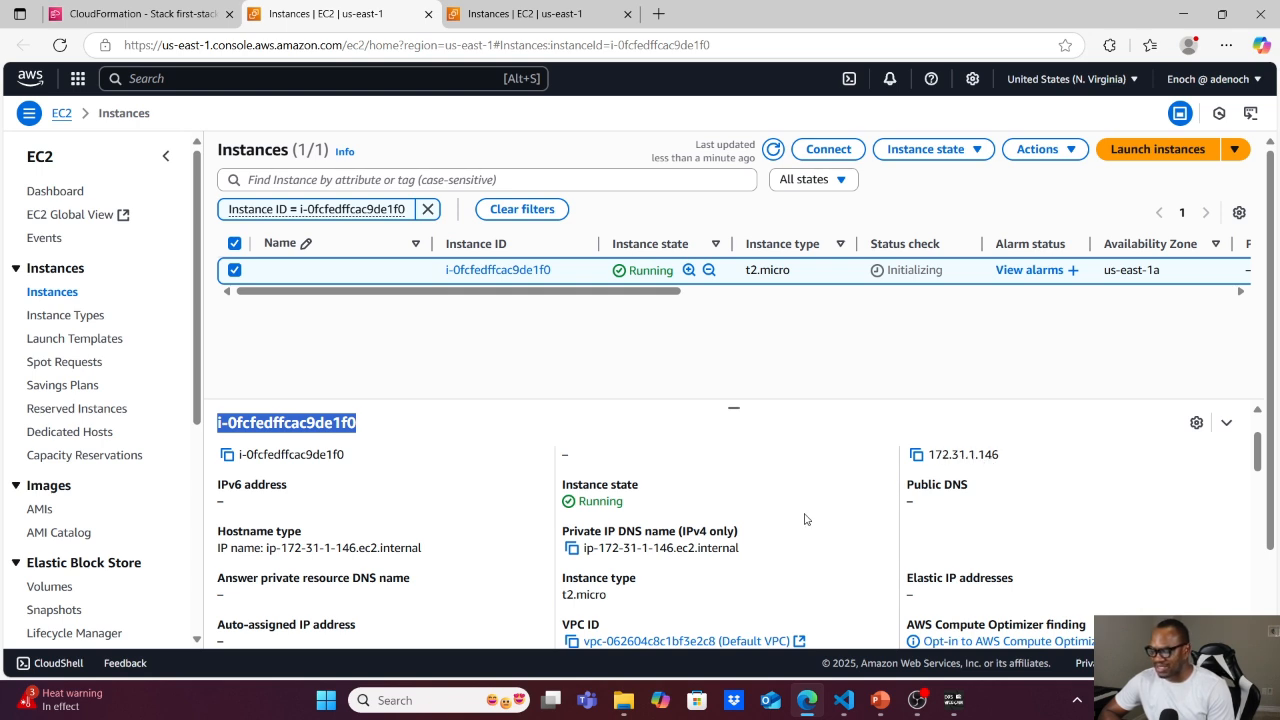
{"action": "left_click", "coordinate": [1183, 549]}
{"action": "scroll", "coordinate": [1183, 549], "scroll_direction": "down", "scroll_amount": 3}
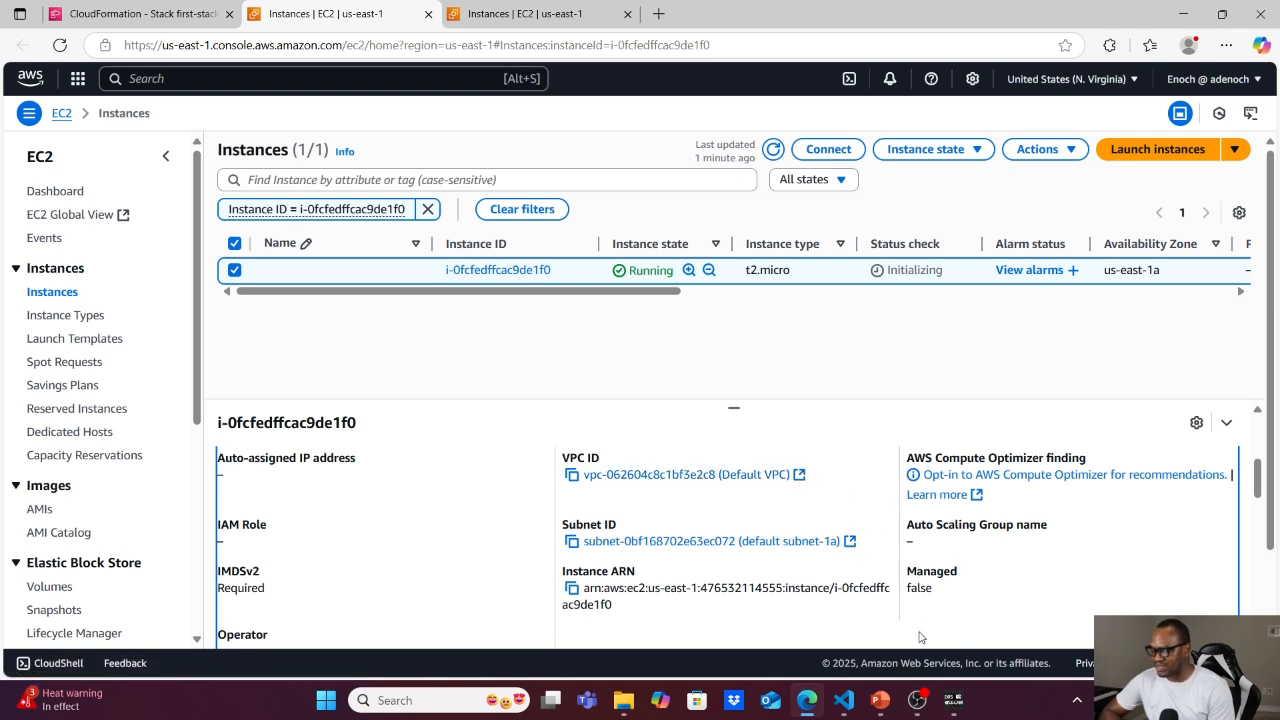
Start a direct update of first-stack in CloudFormation and replace its existing template with the uploaded file ec2-sg.yml.
{"action": "left_click", "coordinate": [87, 14]}
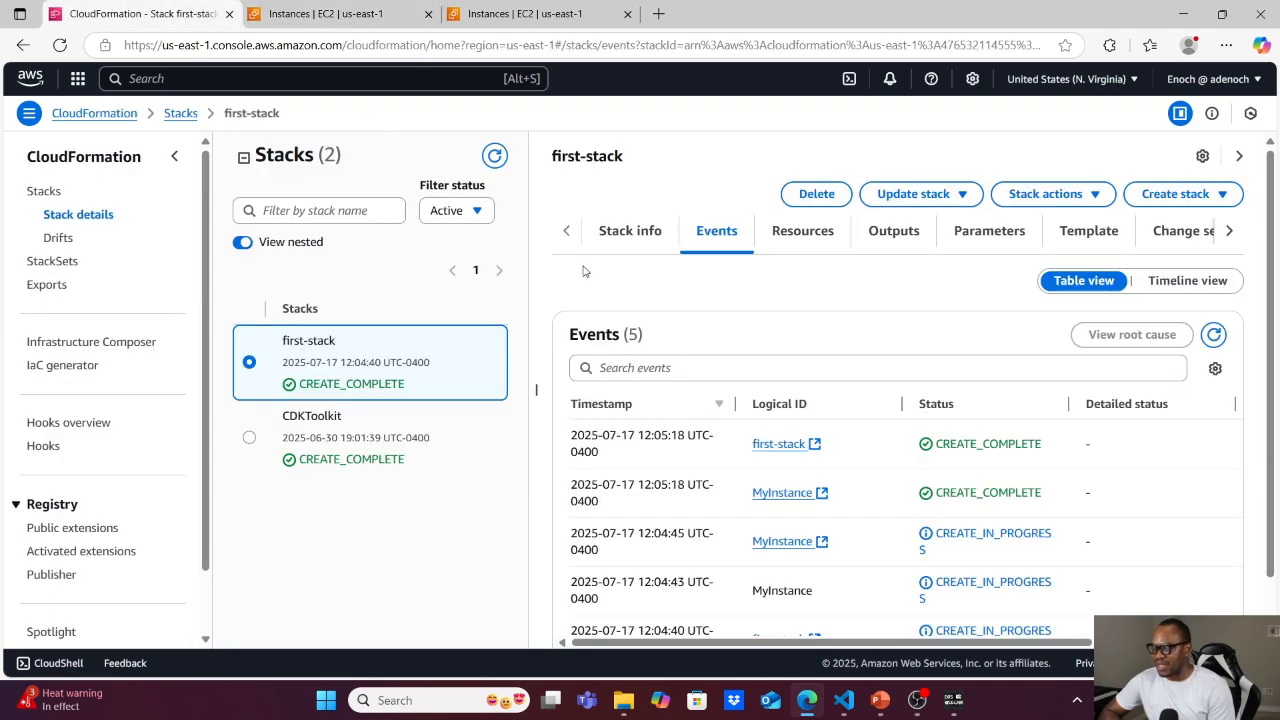
{"action": "left_click", "coordinate": [914, 196]}
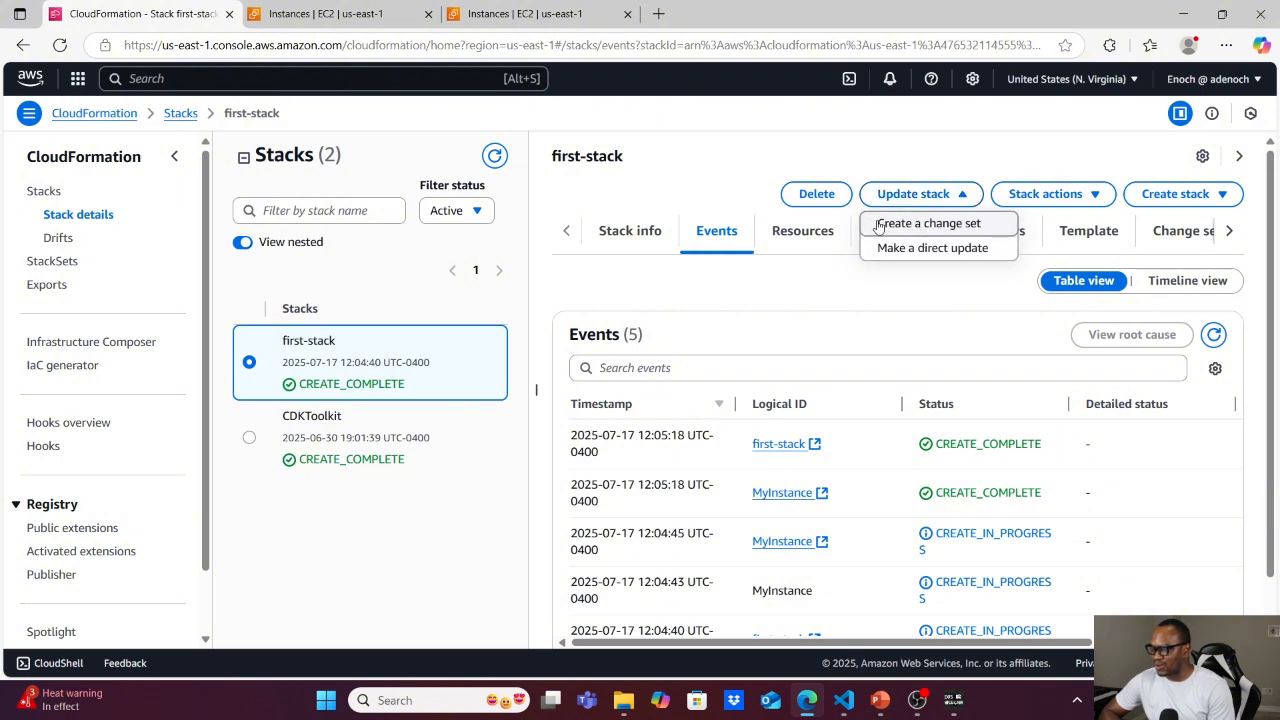
{"action": "left_click", "coordinate": [929, 249]}
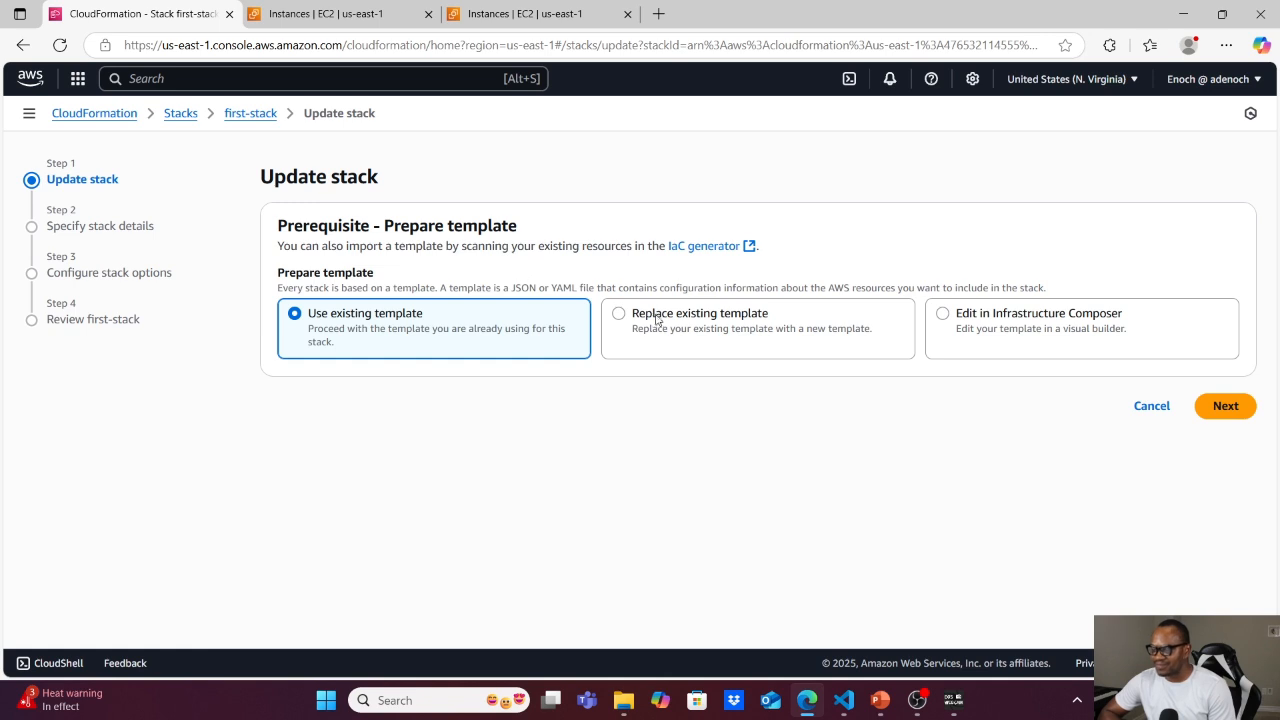
{"action": "left_click", "coordinate": [617, 315]}
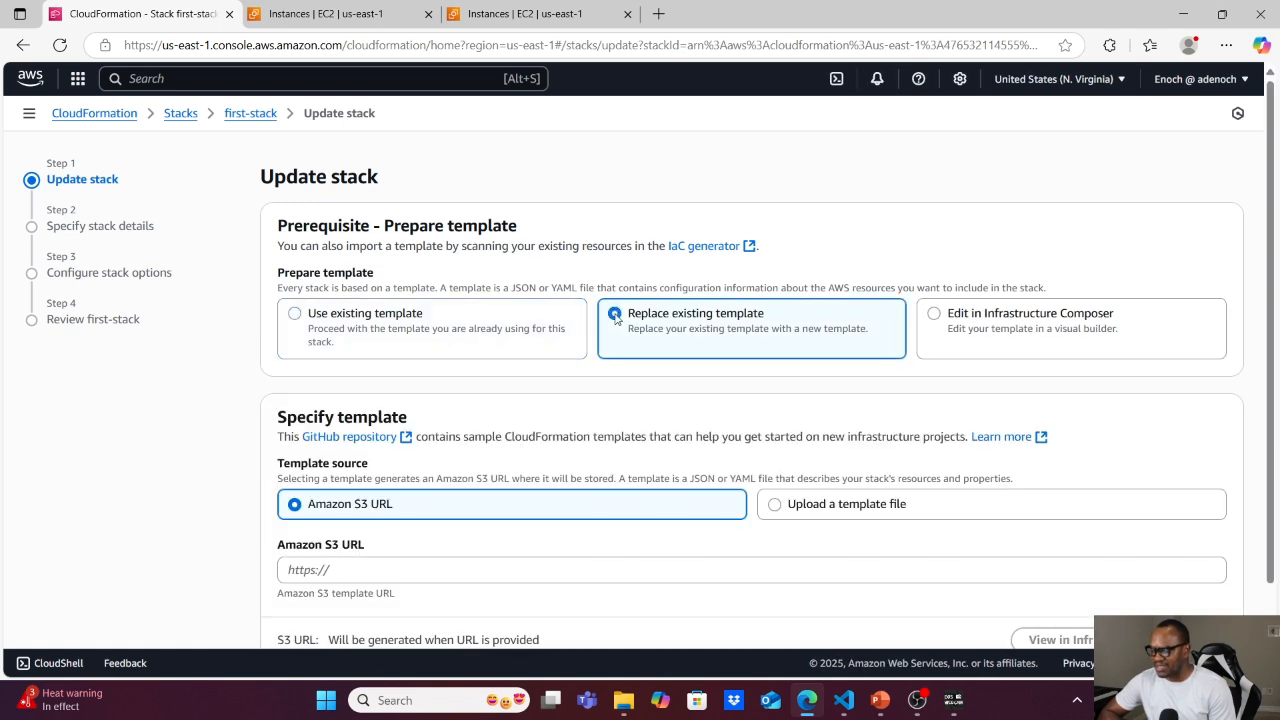
{"action": "left_click", "coordinate": [774, 505]}
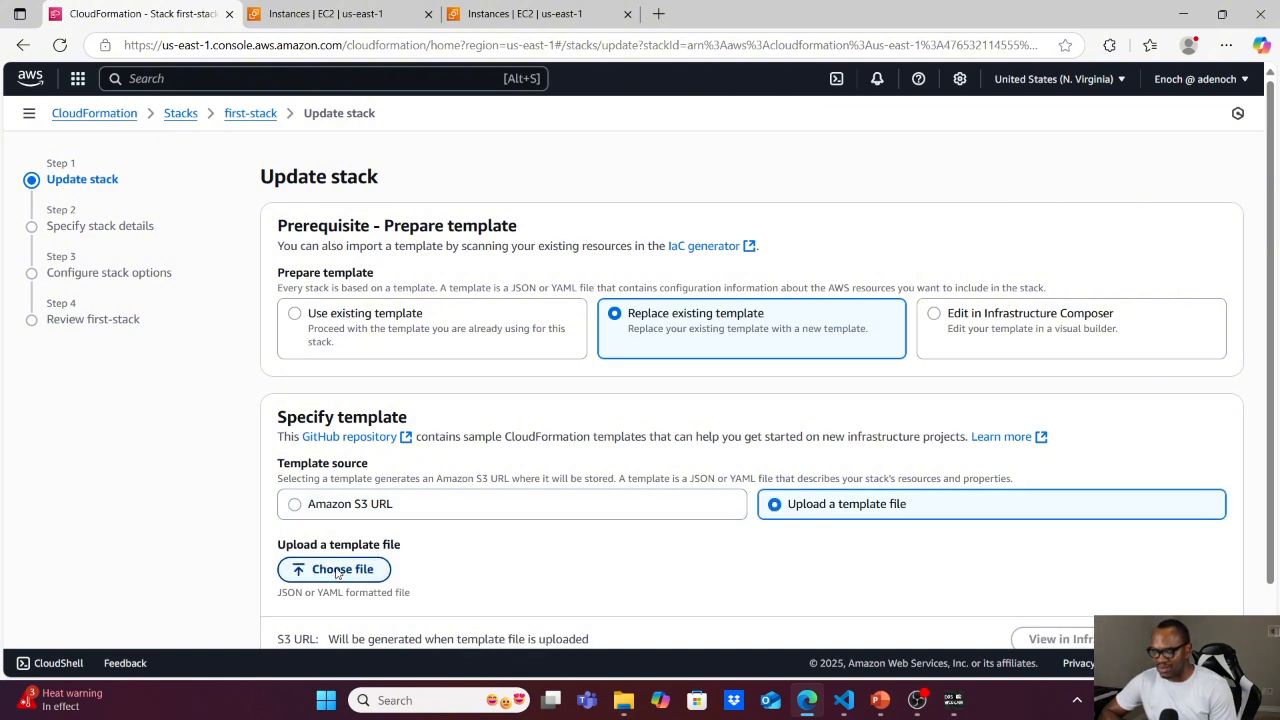
{"action": "left_click", "coordinate": [338, 570]}
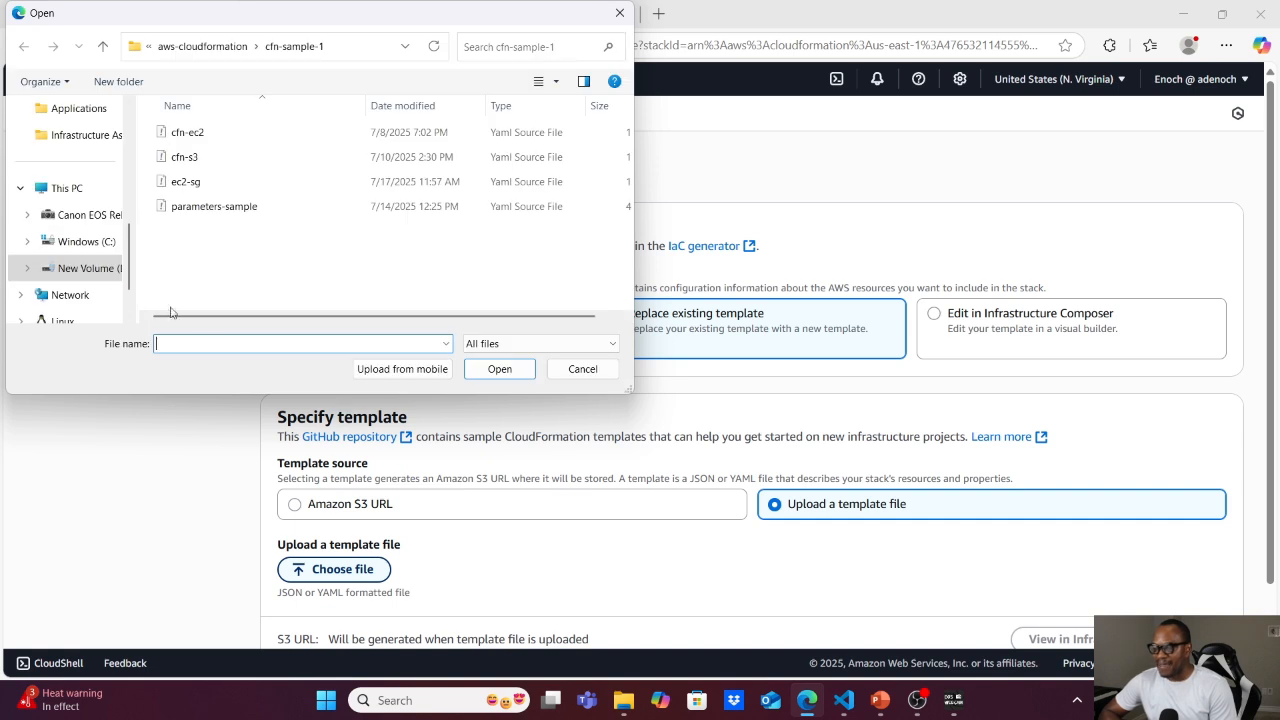
{"action": "left_click", "coordinate": [185, 182]}
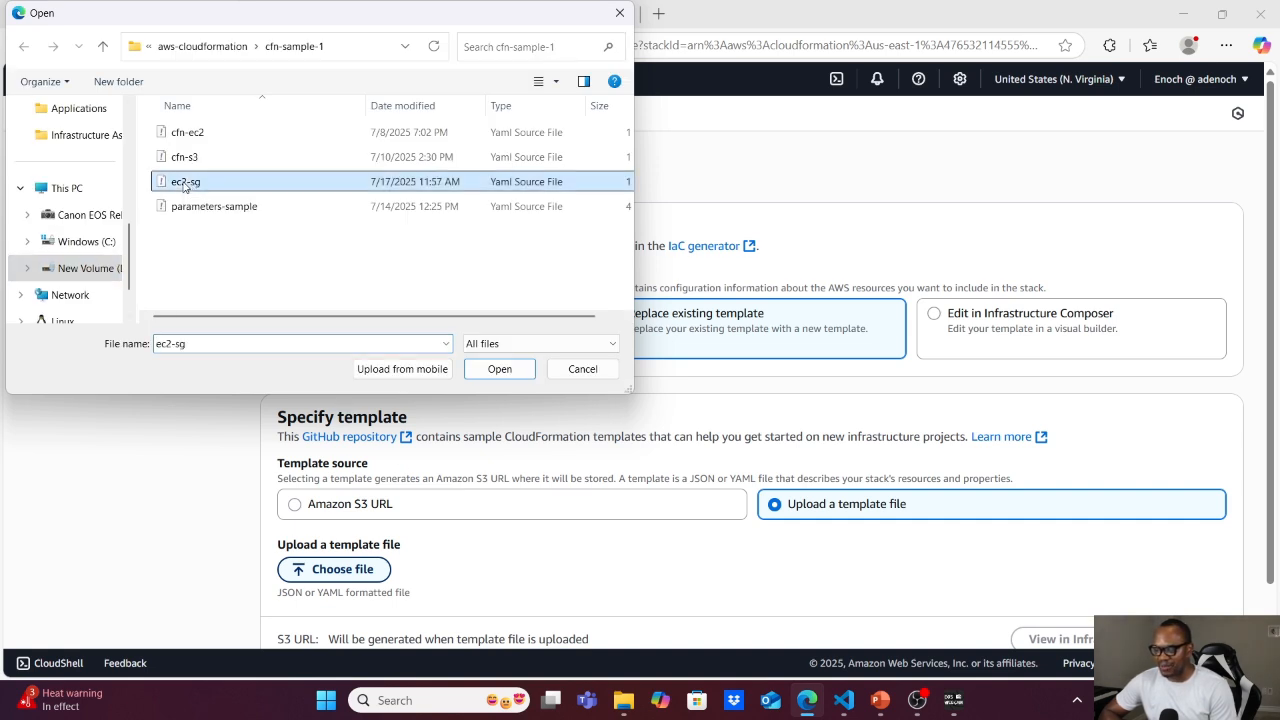
{"action": "left_click", "coordinate": [489, 369]}
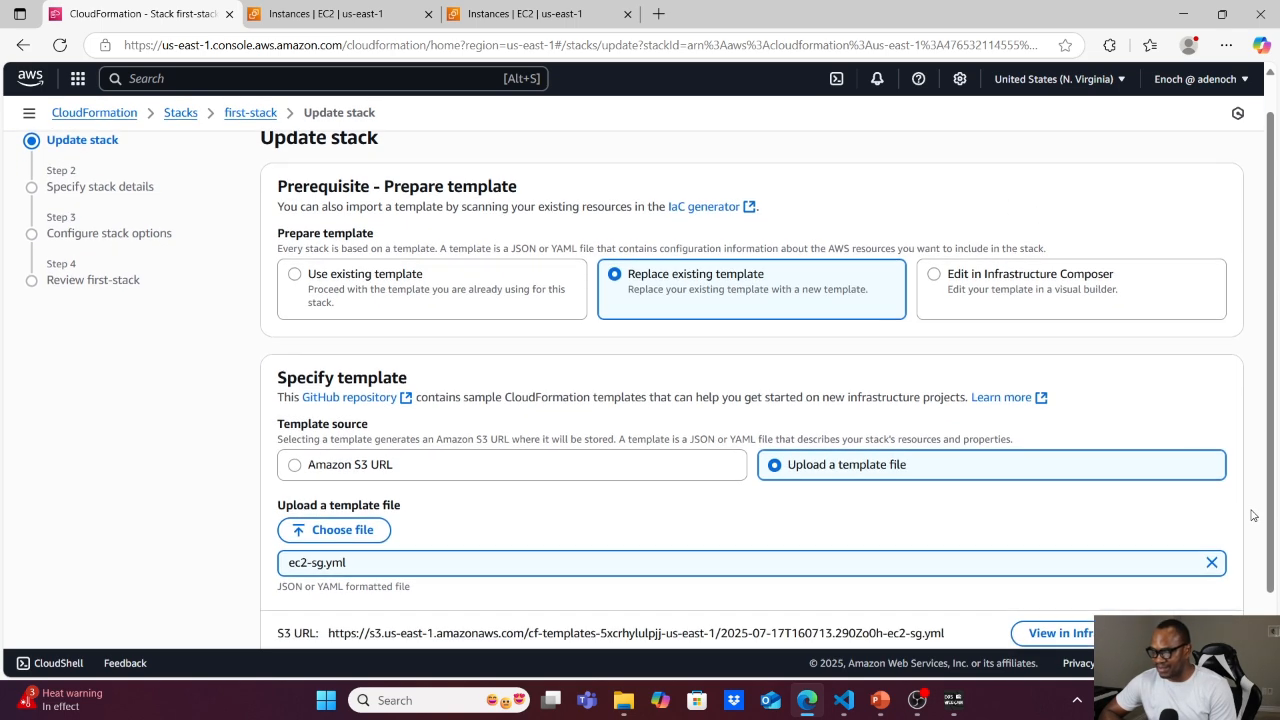
{"action": "scroll", "coordinate": [1255, 540], "scroll_direction": "down", "scroll_amount": 2}
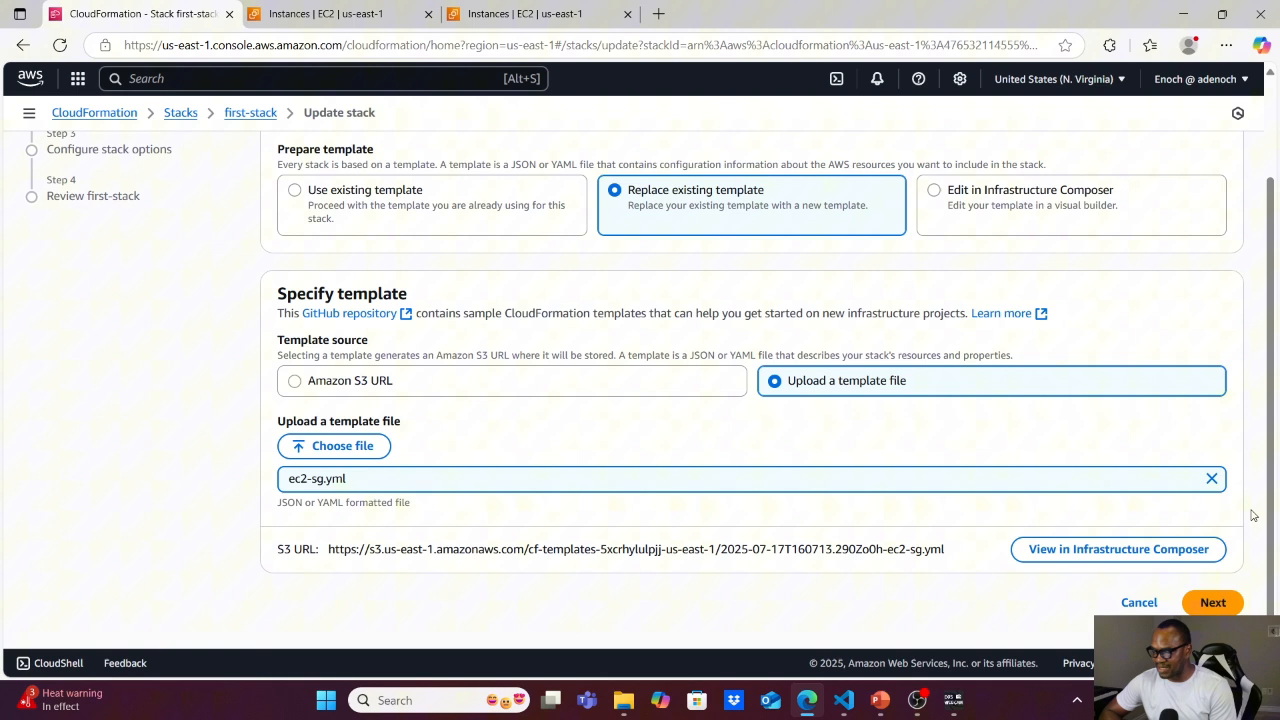
{"action": "left_click", "coordinate": [1213, 603]}
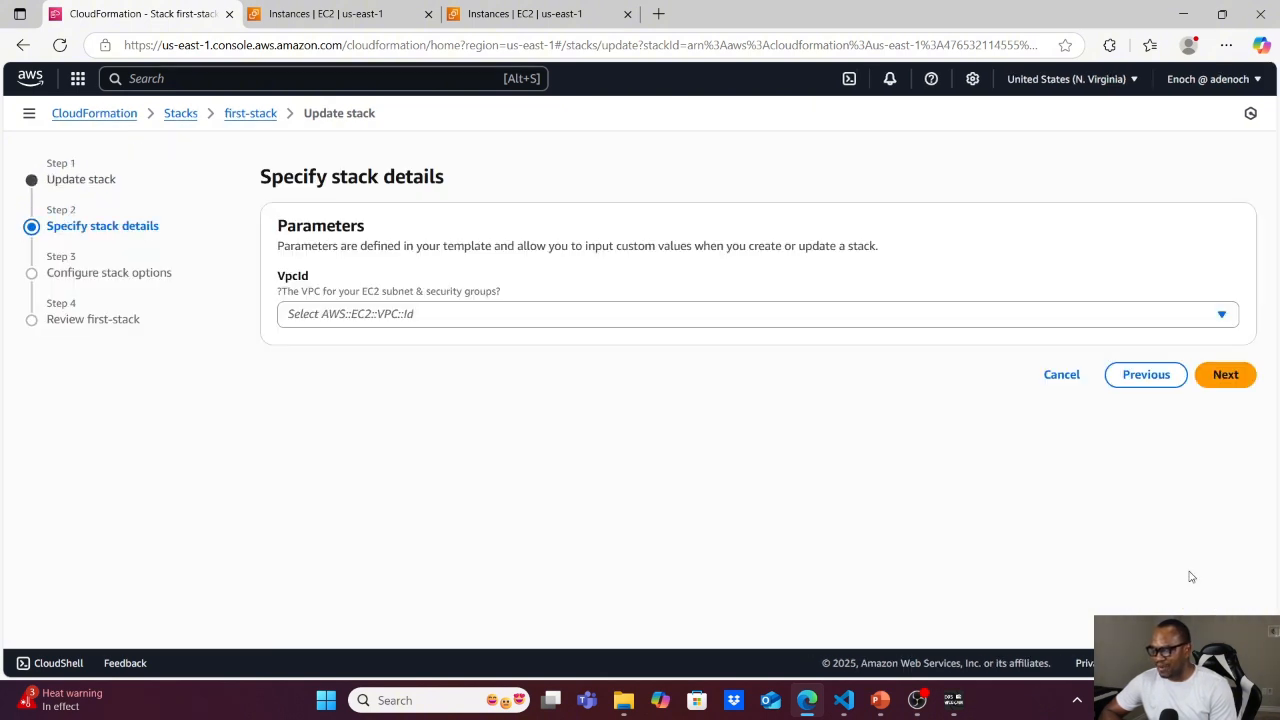
Set the VpcId parameter to the default VPC, vpc-062604c8c1bf3e2c8, and continue to the stack options.
{"action": "left_click", "coordinate": [559, 315]}
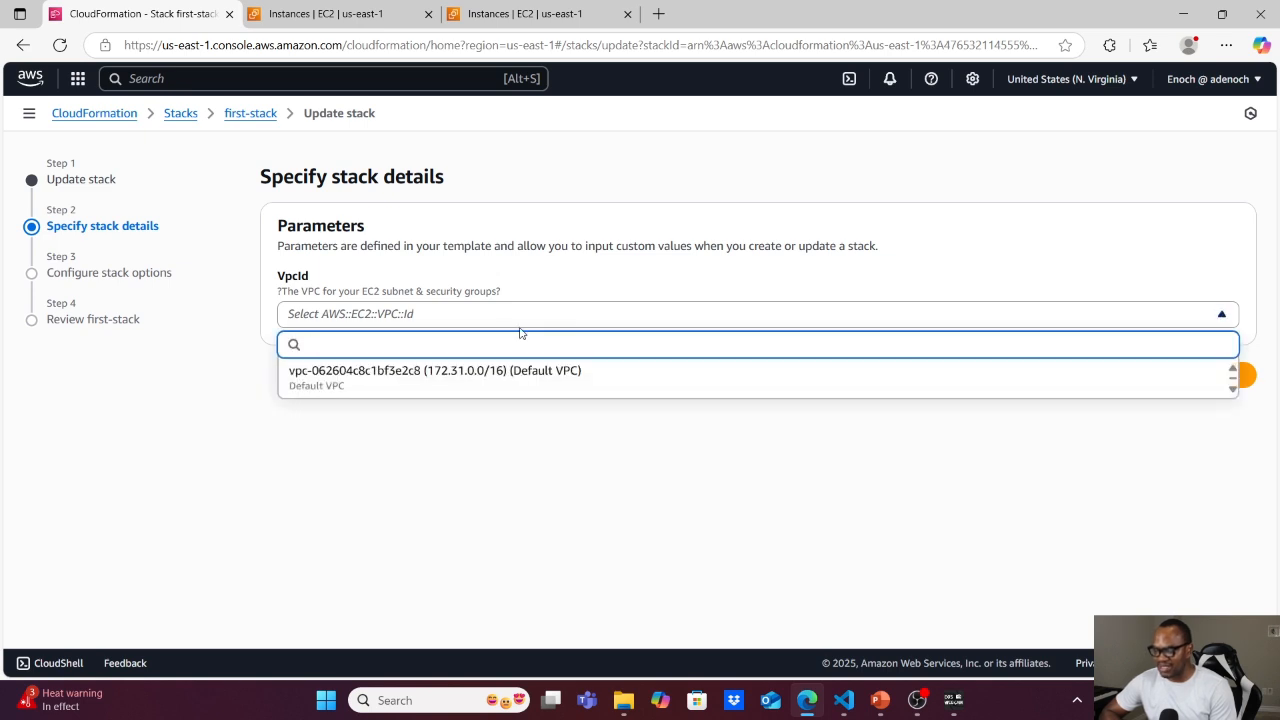
{"action": "left_click", "coordinate": [455, 377]}
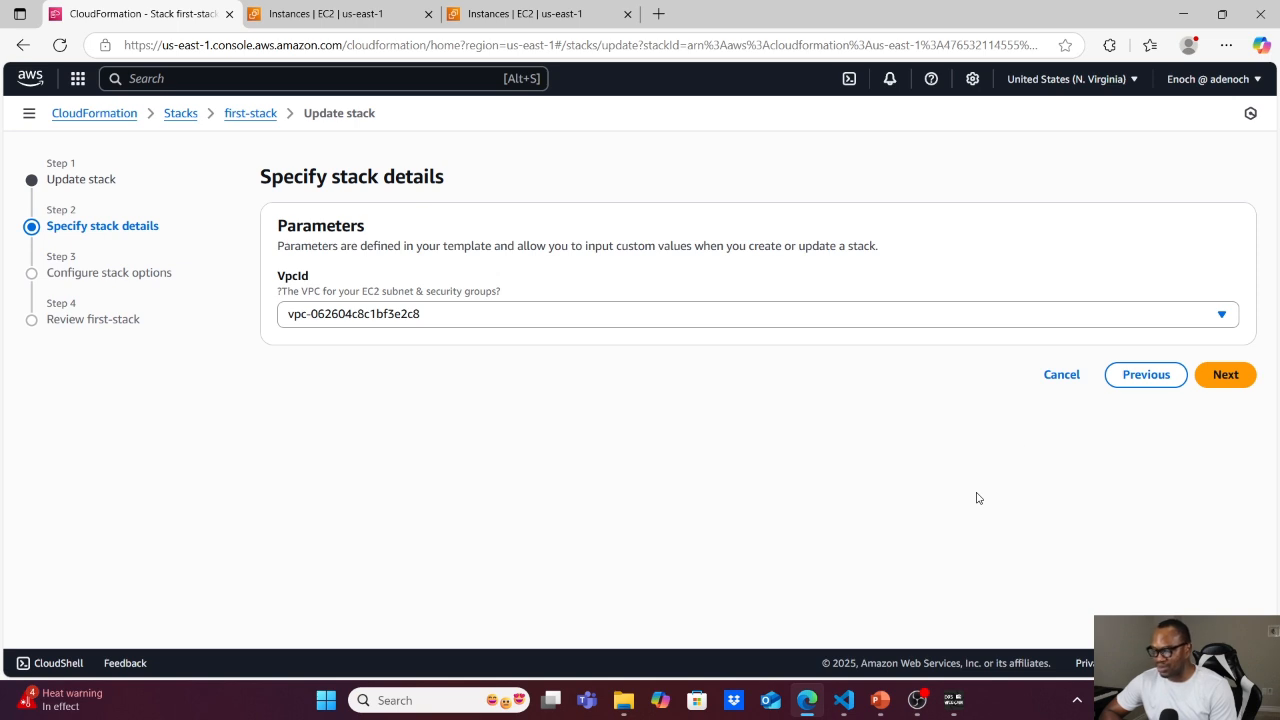
{"action": "left_click", "coordinate": [1226, 376]}
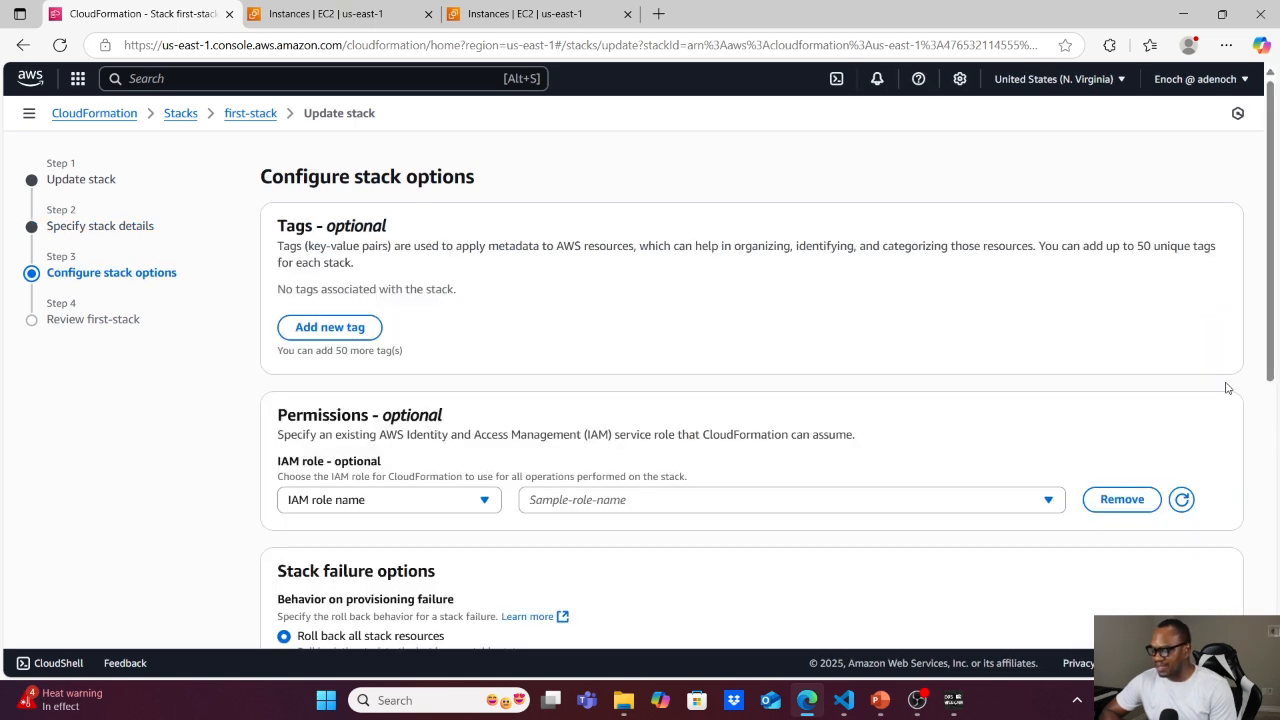
Keep the default stack options, review the change set preview and submit the update of first-stack.
{"action": "scroll", "coordinate": [1227, 388], "scroll_direction": "down", "scroll_amount": 6}
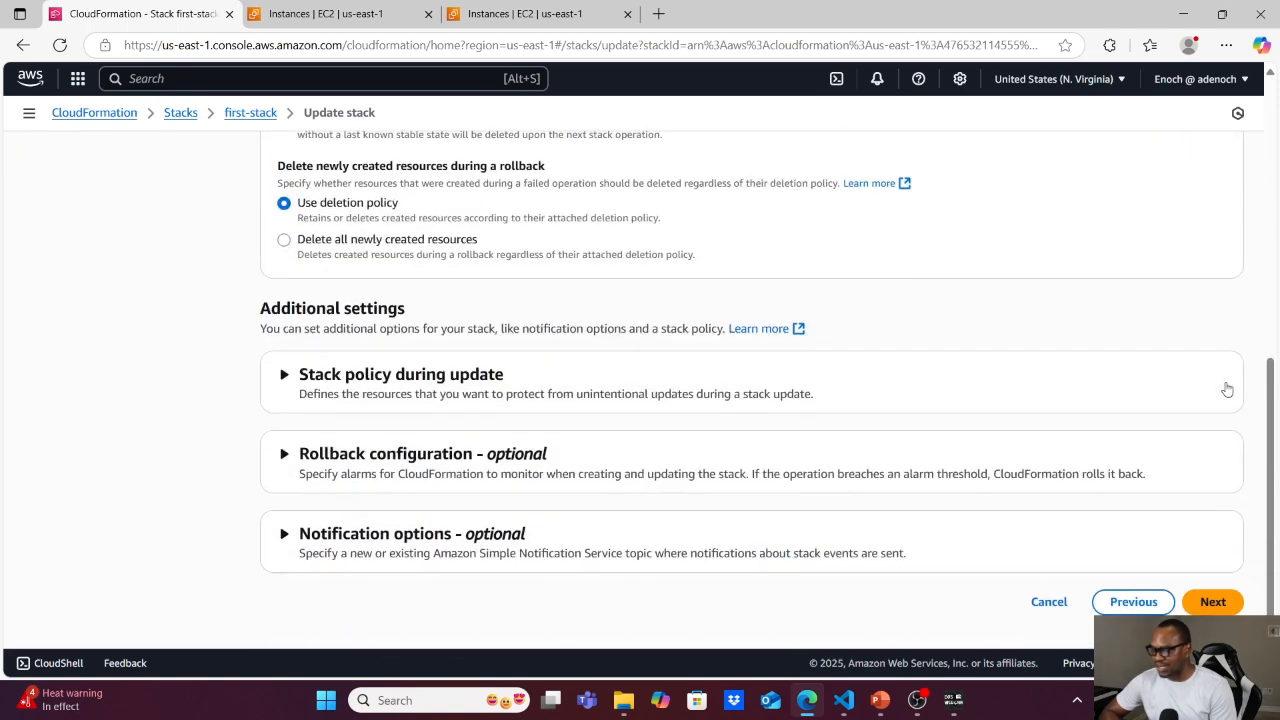
{"action": "left_click", "coordinate": [1208, 602]}
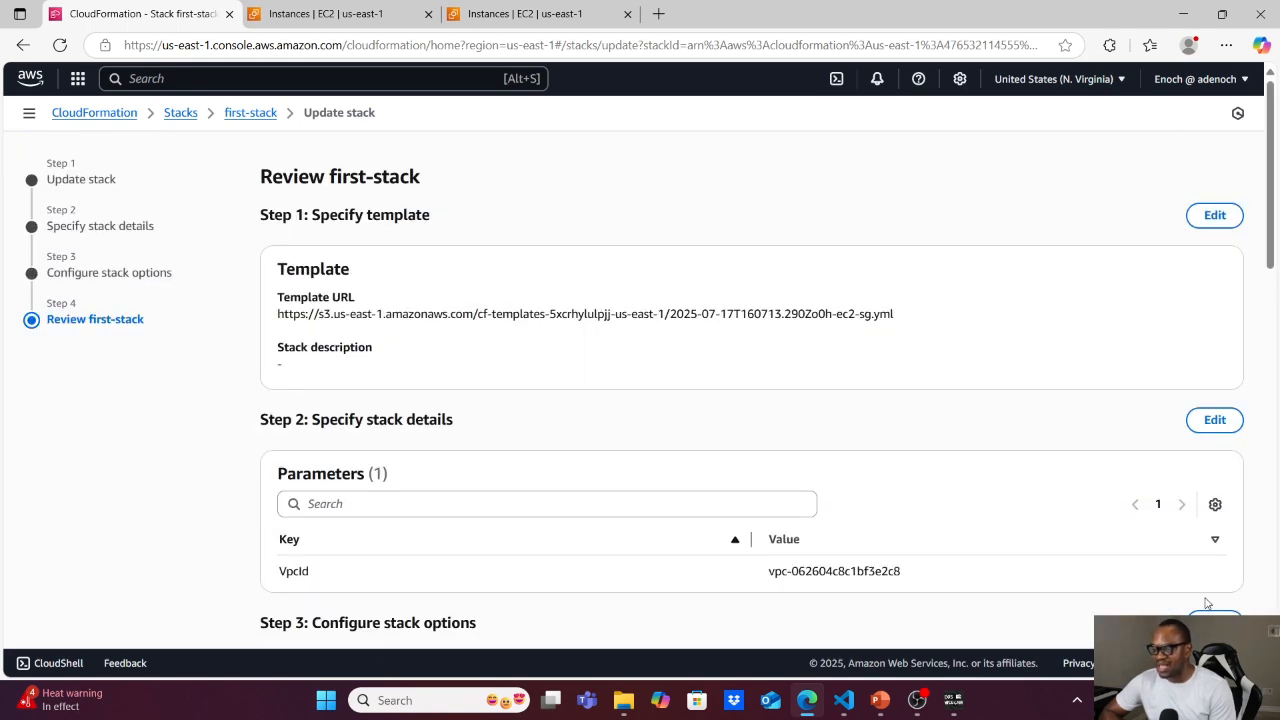
{"action": "scroll", "coordinate": [1208, 600], "scroll_direction": "down", "scroll_amount": 2}
{"action": "scroll", "coordinate": [1208, 600], "scroll_direction": "down", "scroll_amount": 15}
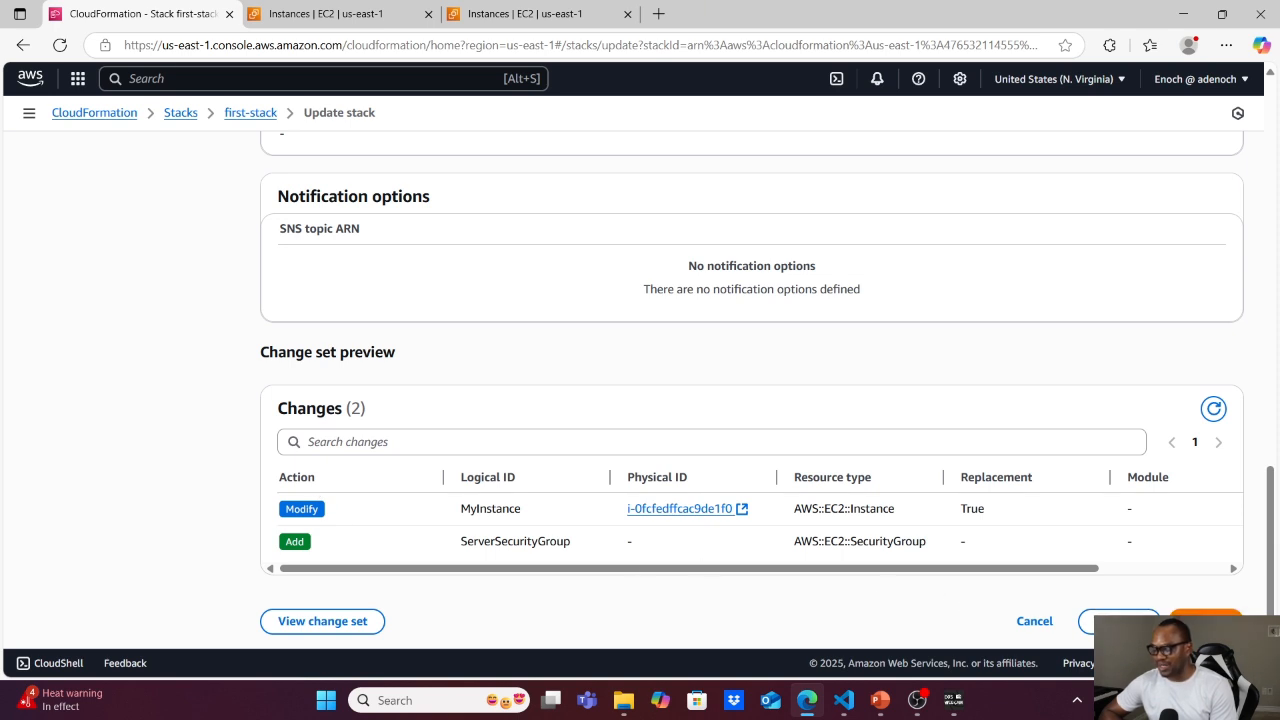
{"action": "left_click", "coordinate": [1205, 621]}
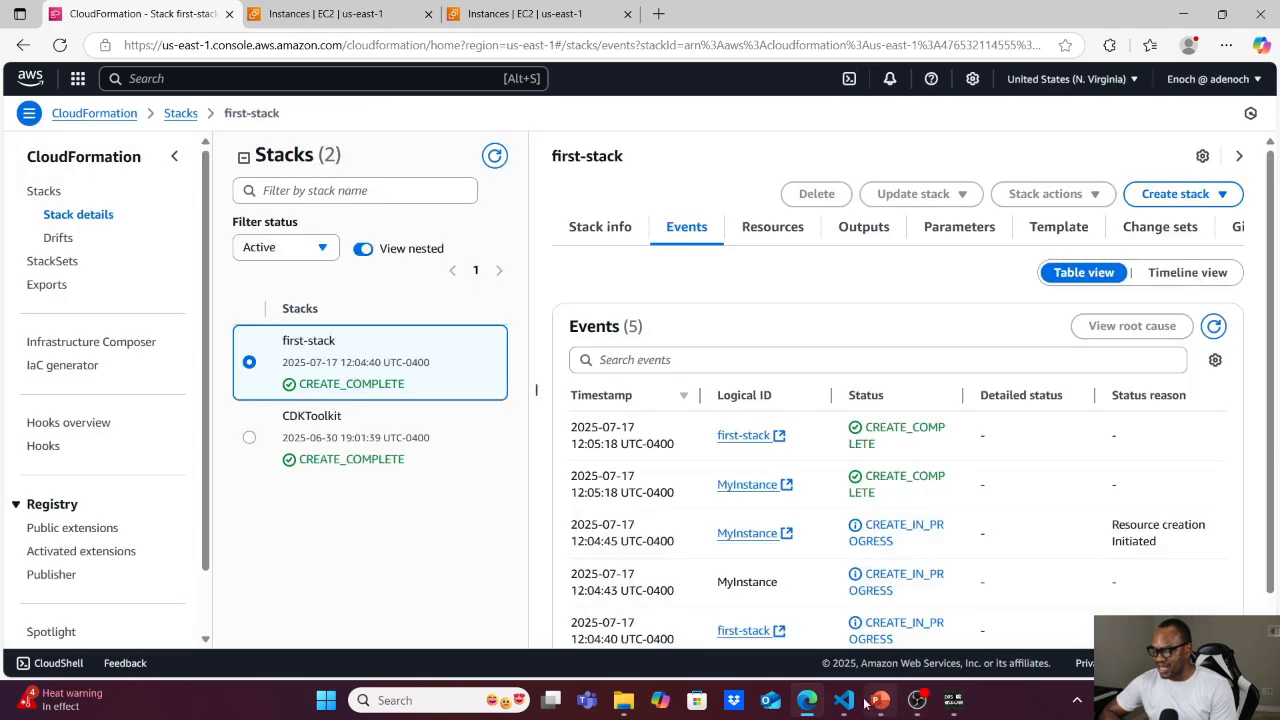
Switch to the cfn-sample-1 project in VS Code and examine the VpcId parameter and the ServerSecurityGroup definition in ec2-sg.yml.
{"action": "mouse_move", "coordinate": [845, 703]}
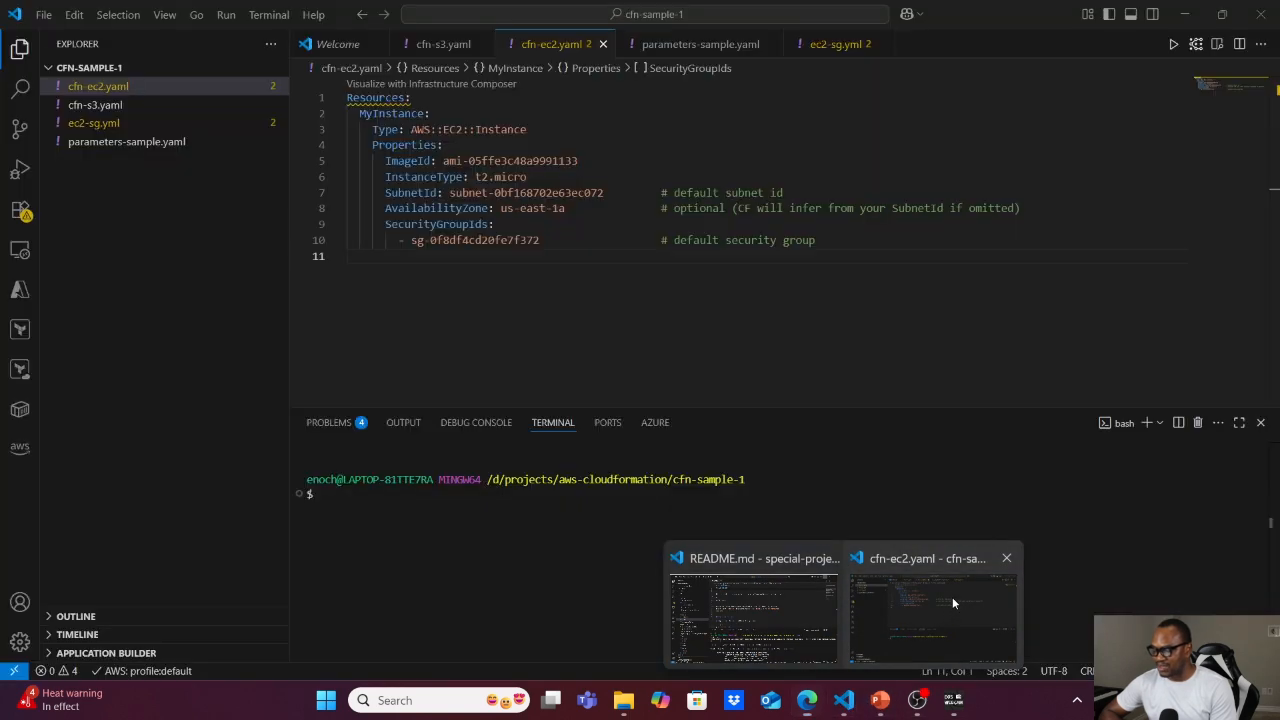
{"action": "left_click", "coordinate": [952, 597]}
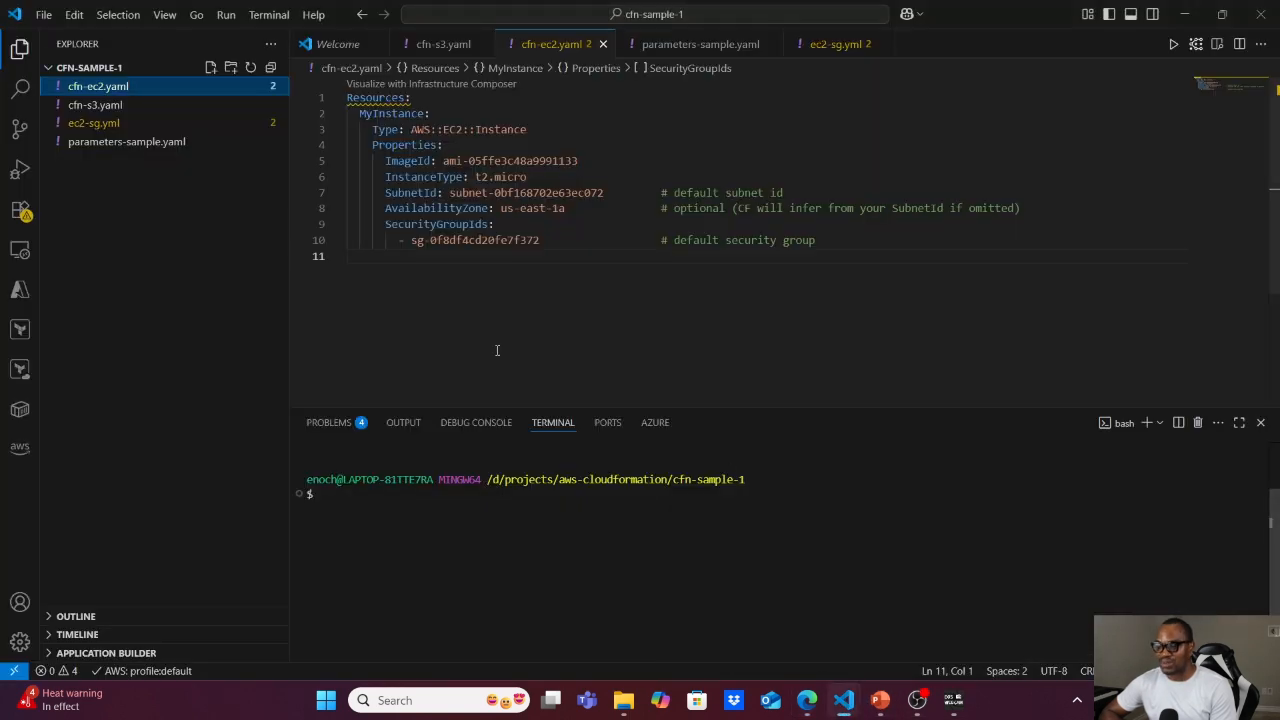
{"action": "left_click", "coordinate": [116, 125]}
{"action": "left_click", "coordinate": [443, 209]}
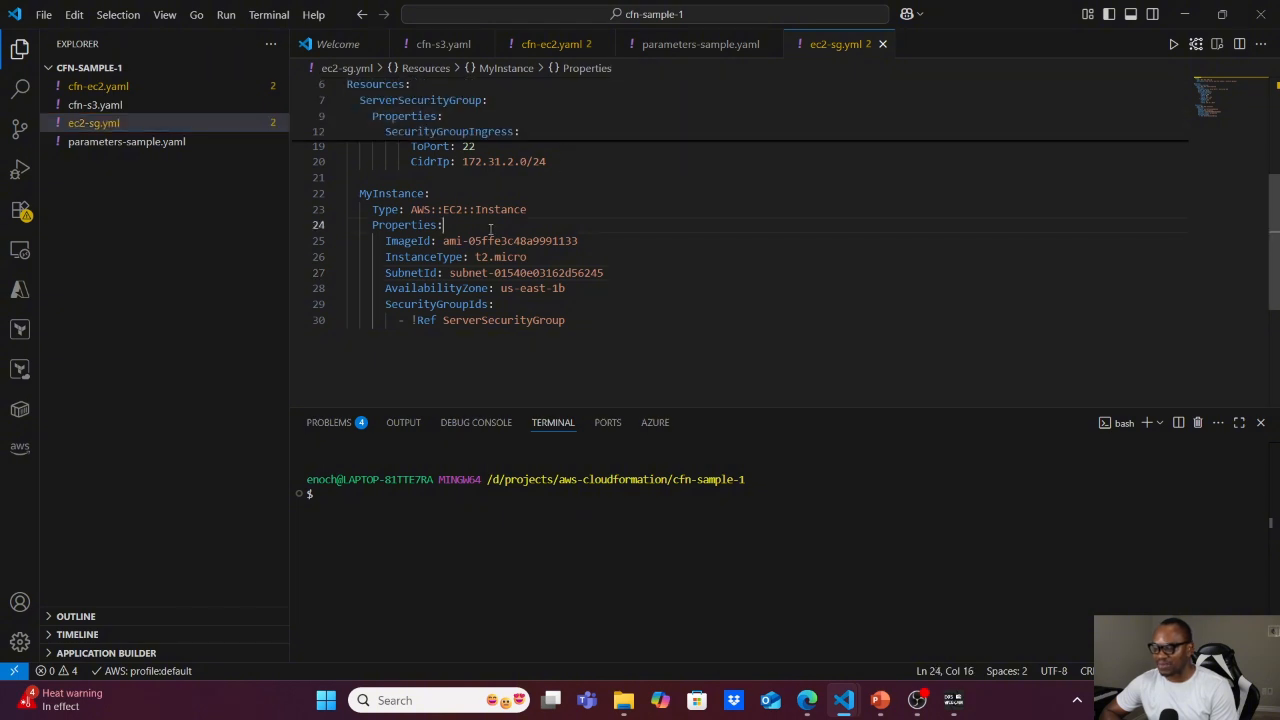
{"action": "scroll", "coordinate": [490, 229], "scroll_direction": "up", "scroll_amount": 6}
{"action": "key", "text": "ctrl+Home"}
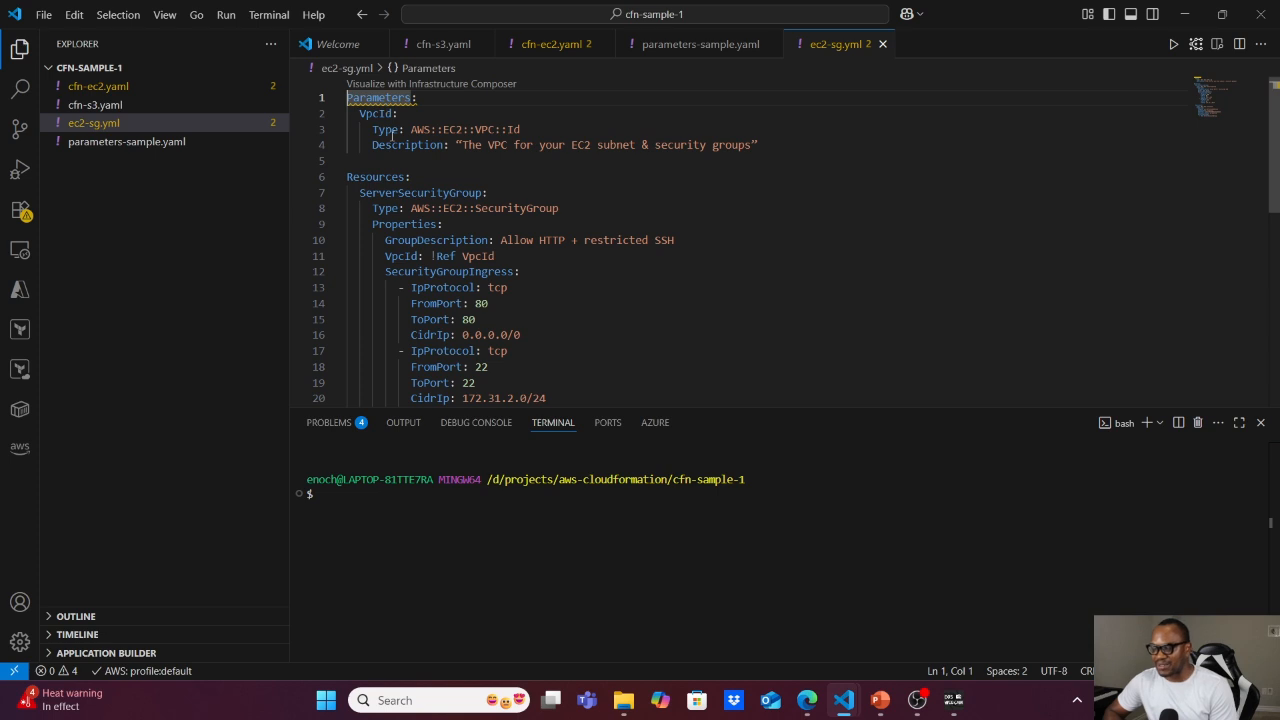
{"action": "mouse_move", "coordinate": [392, 134]}
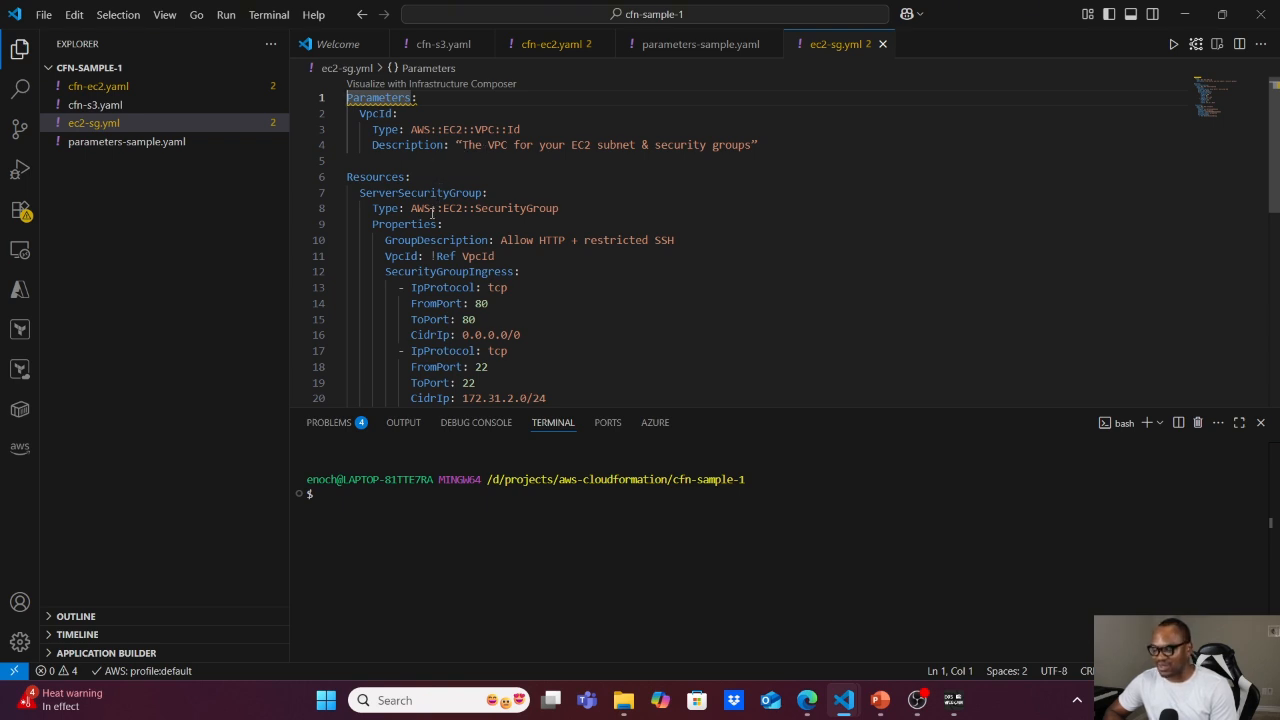
{"action": "mouse_move", "coordinate": [374, 207]}
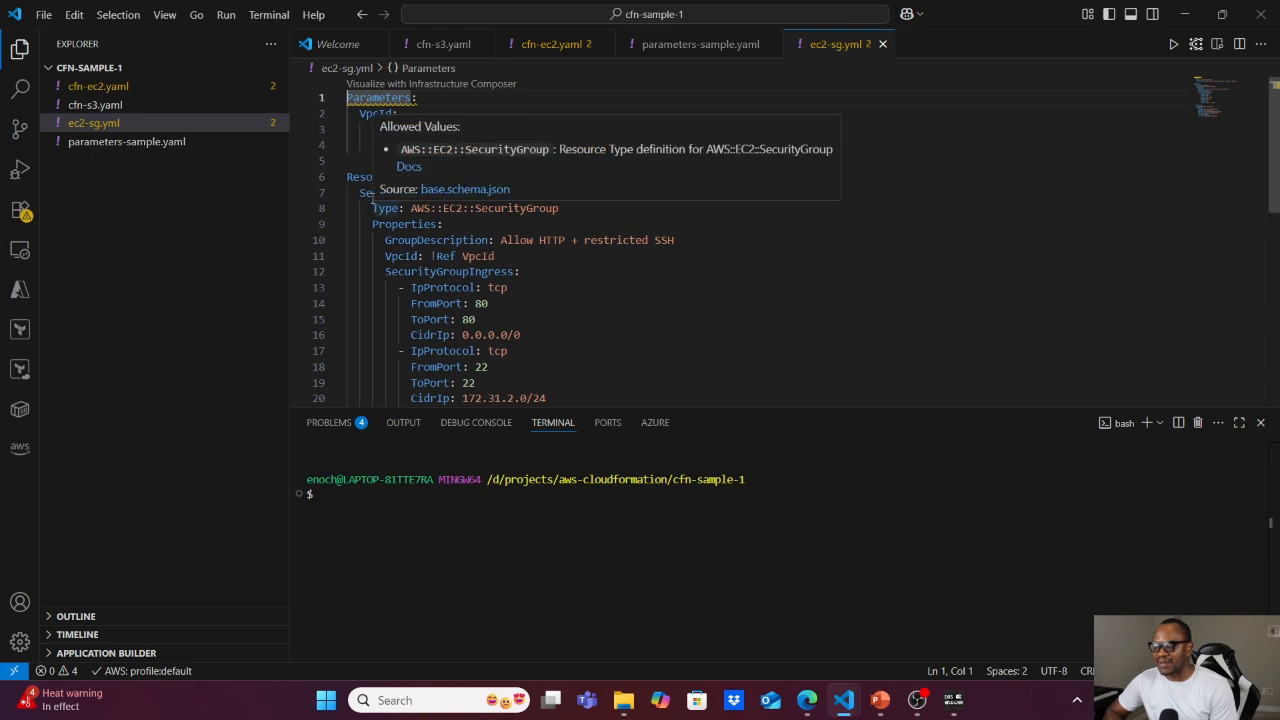
{"action": "left_click", "coordinate": [433, 257]}
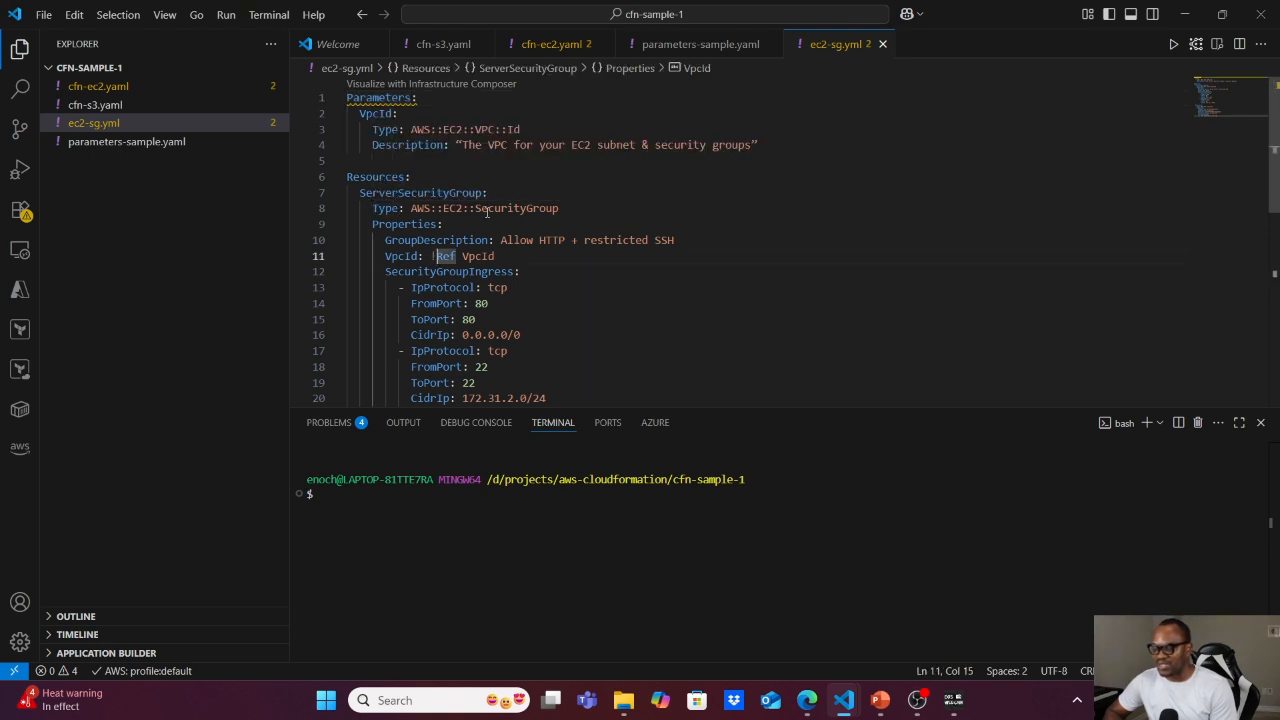
{"action": "mouse_move", "coordinate": [522, 216]}
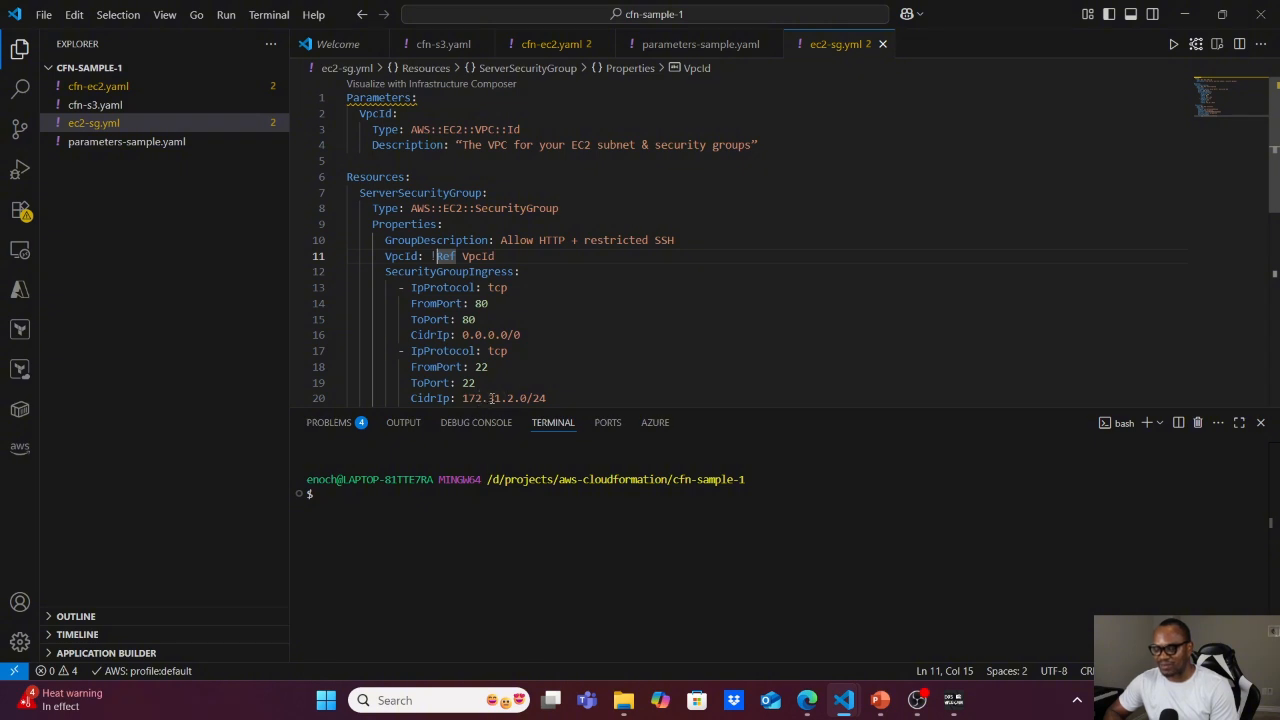
{"action": "mouse_move", "coordinate": [488, 398]}
Read through the MyInstance resource in ec2-sg.yml, down to its subnet, availability zone and security group reference.
{"action": "key", "text": "Down"}
{"action": "key", "text": "Down"}
{"action": "key", "text": "Down"}
{"action": "key", "text": "Down"}
{"action": "key", "text": "Down"}
{"action": "key", "text": "Down"}
{"action": "key", "text": "Down"}
{"action": "key", "text": "Down"}
{"action": "key", "text": "Down"}
{"action": "key", "text": "Down"}
{"action": "key", "text": "Down"}
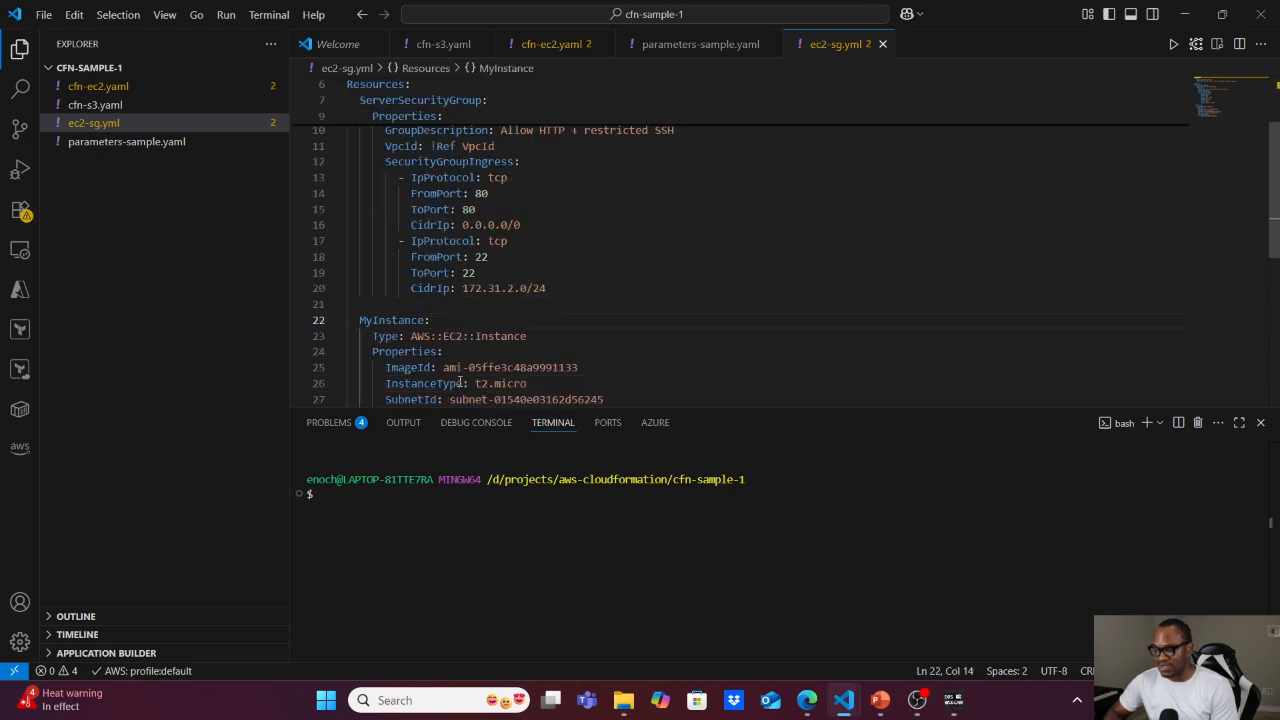
{"action": "key", "text": "Down"}
{"action": "key", "text": "Down"}
{"action": "key", "text": "Down"}
{"action": "key", "text": "Down"}
{"action": "key", "text": "Down"}
{"action": "key", "text": "Down"}
{"action": "key", "text": "Down"}
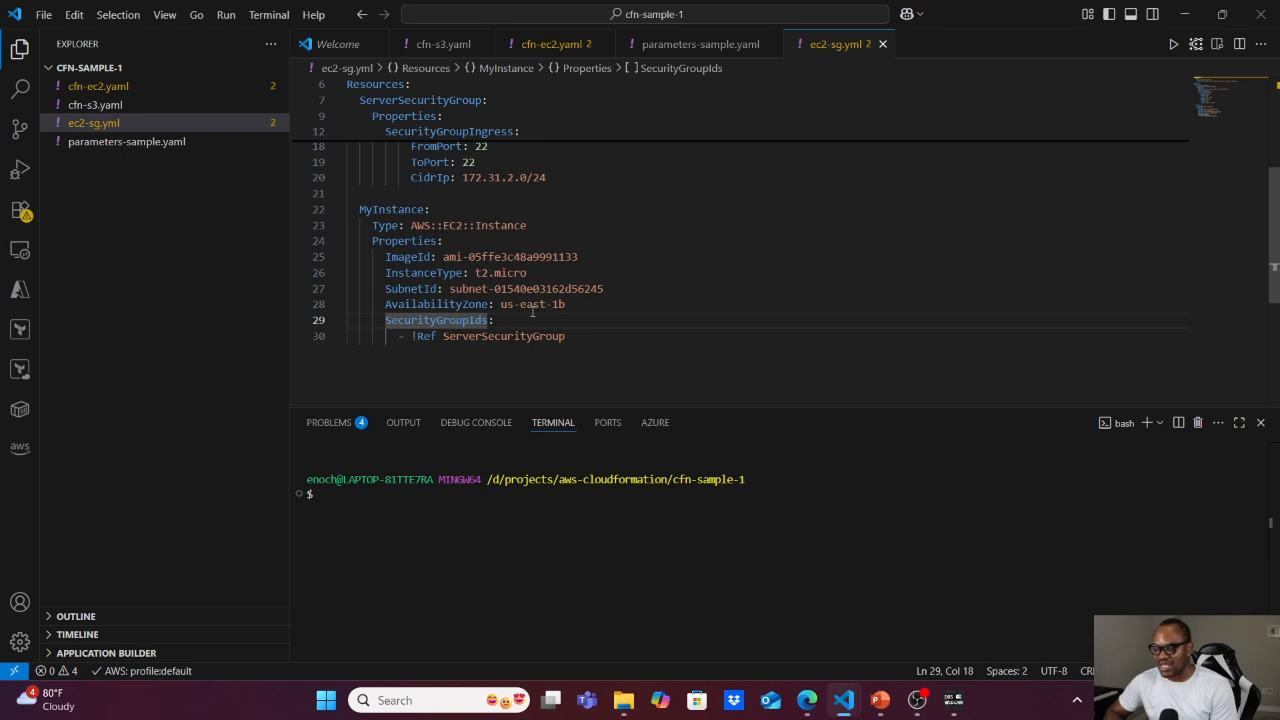
Compare the instance's subnet, availability zone and security group settings in cfn-ec2.yaml with those in ec2-sg.yml.
{"action": "left_click", "coordinate": [93, 92]}
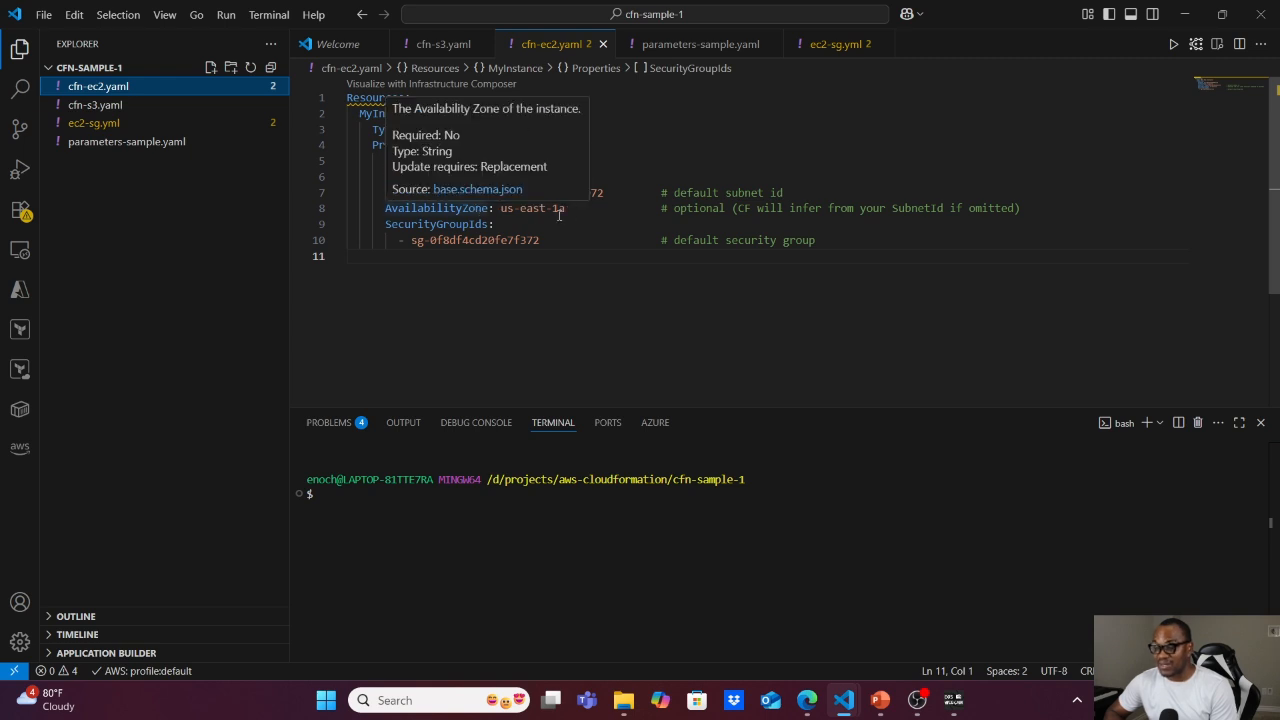
{"action": "mouse_move", "coordinate": [474, 212]}
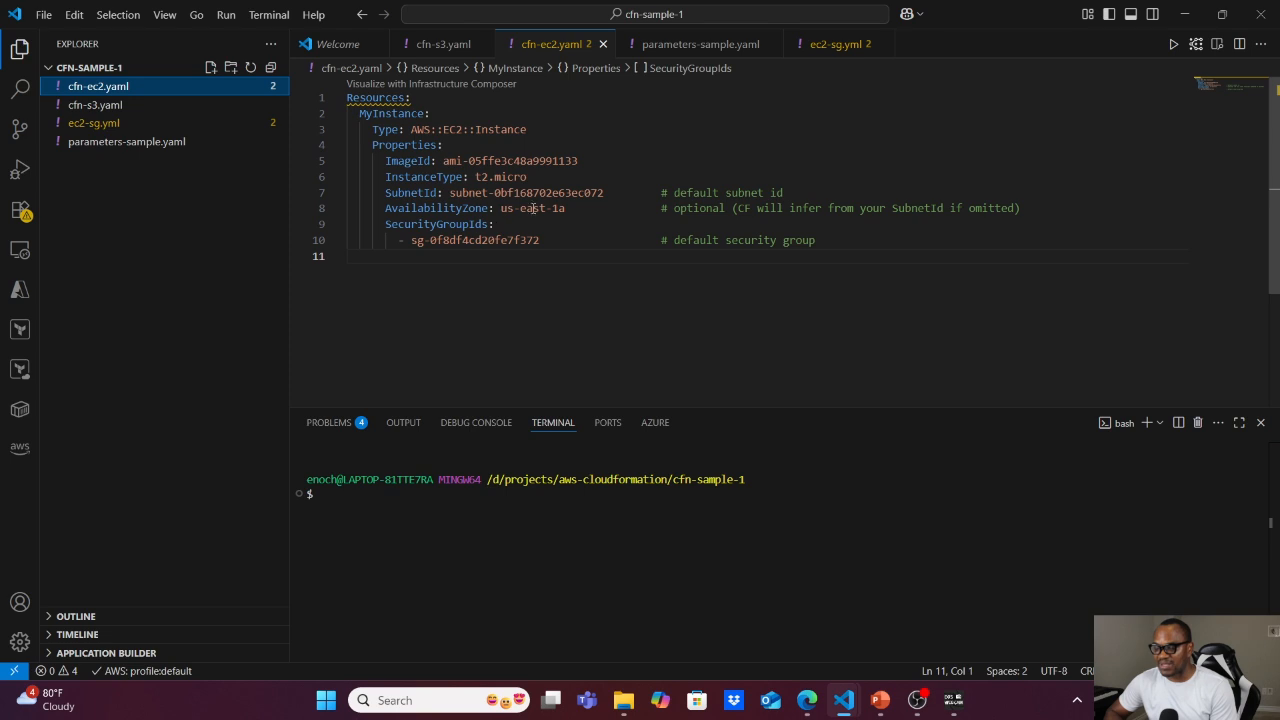
{"action": "left_click", "coordinate": [103, 127]}
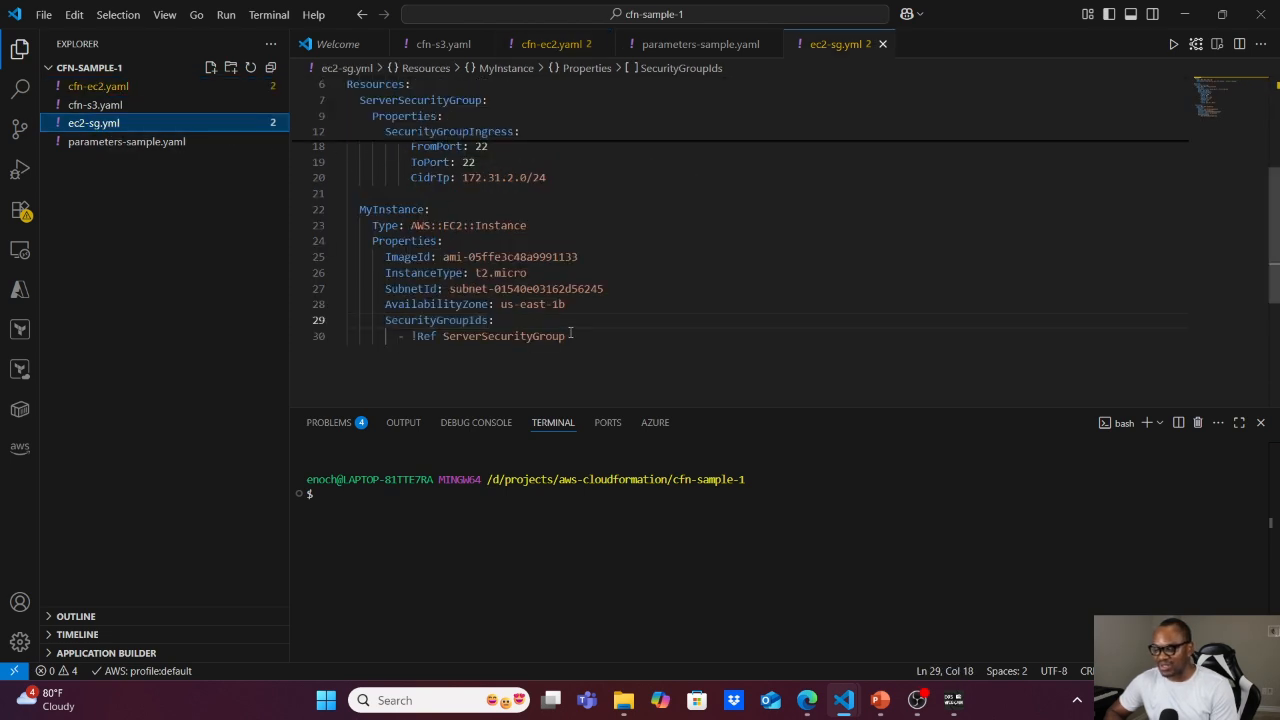
{"action": "mouse_move", "coordinate": [543, 307]}
{"action": "mouse_move", "coordinate": [465, 290]}
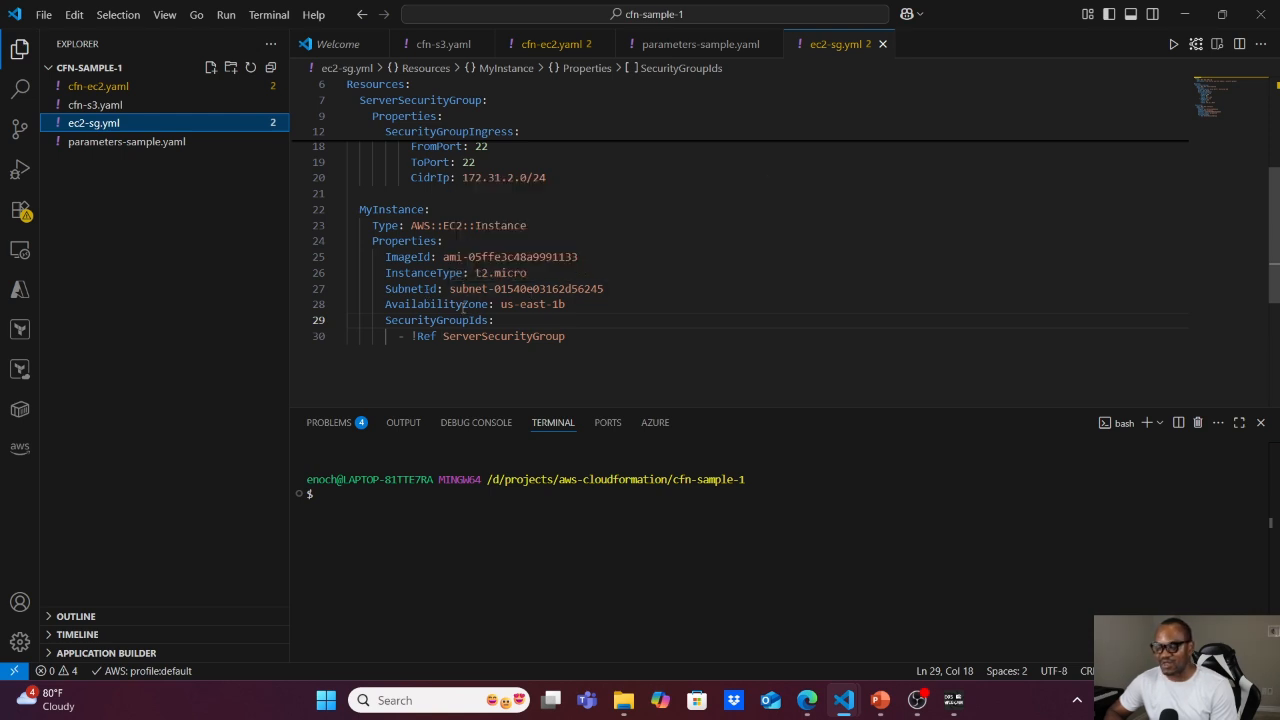
{"action": "mouse_move", "coordinate": [453, 320]}
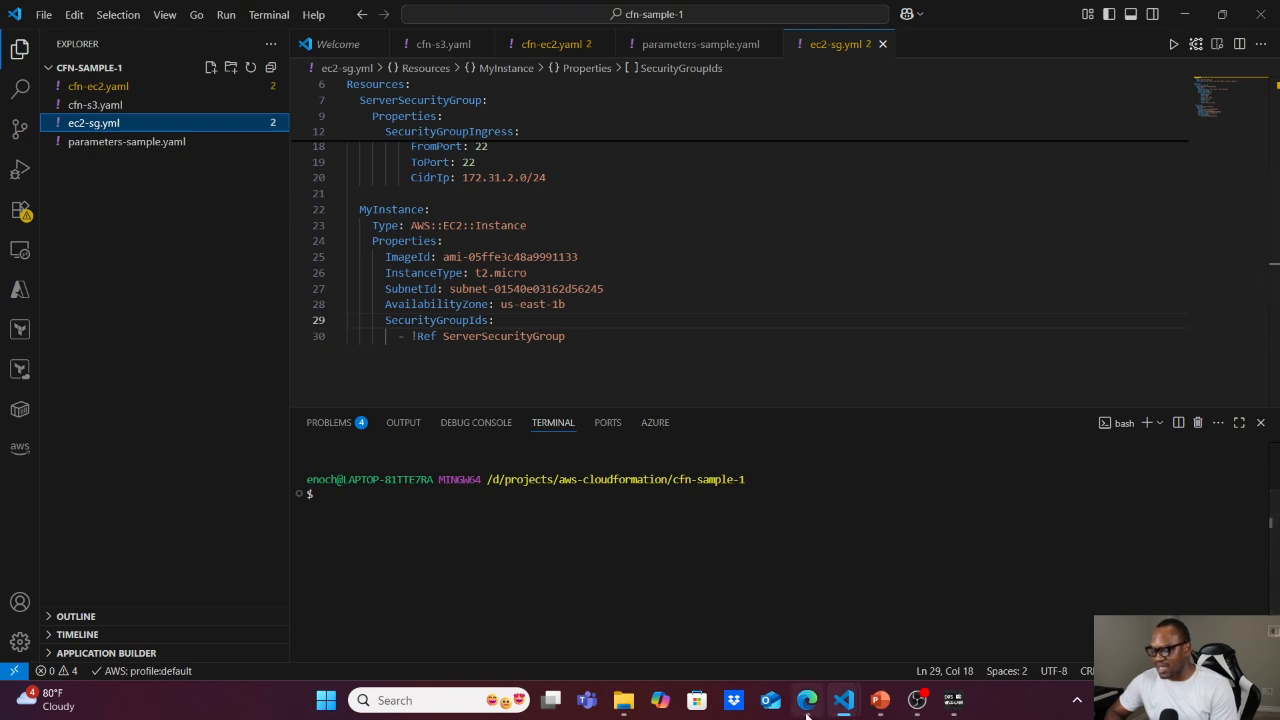
Return to the CloudFormation console in the browser and refresh the first-stack events to check the update's progress.
{"action": "mouse_move", "coordinate": [800, 705]}
{"action": "left_click", "coordinate": [797, 635]}
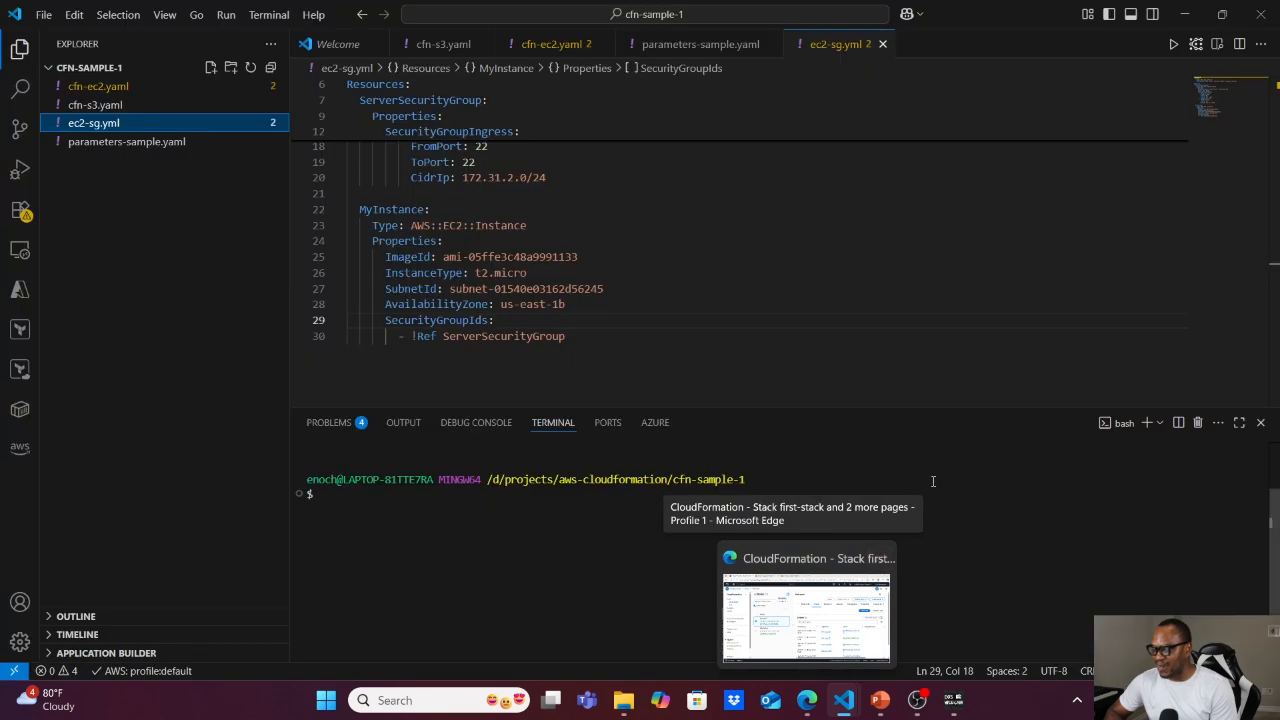
{"action": "left_click", "coordinate": [806, 615]}
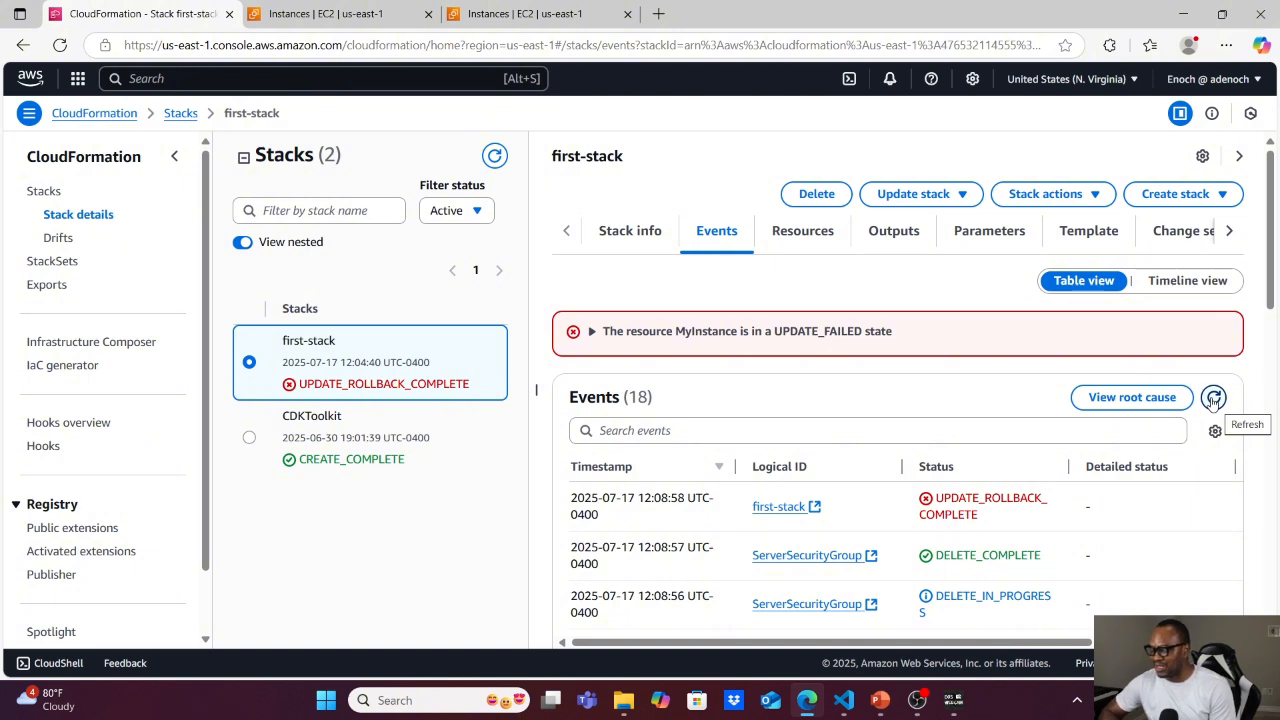
{"action": "left_click", "coordinate": [1213, 399]}
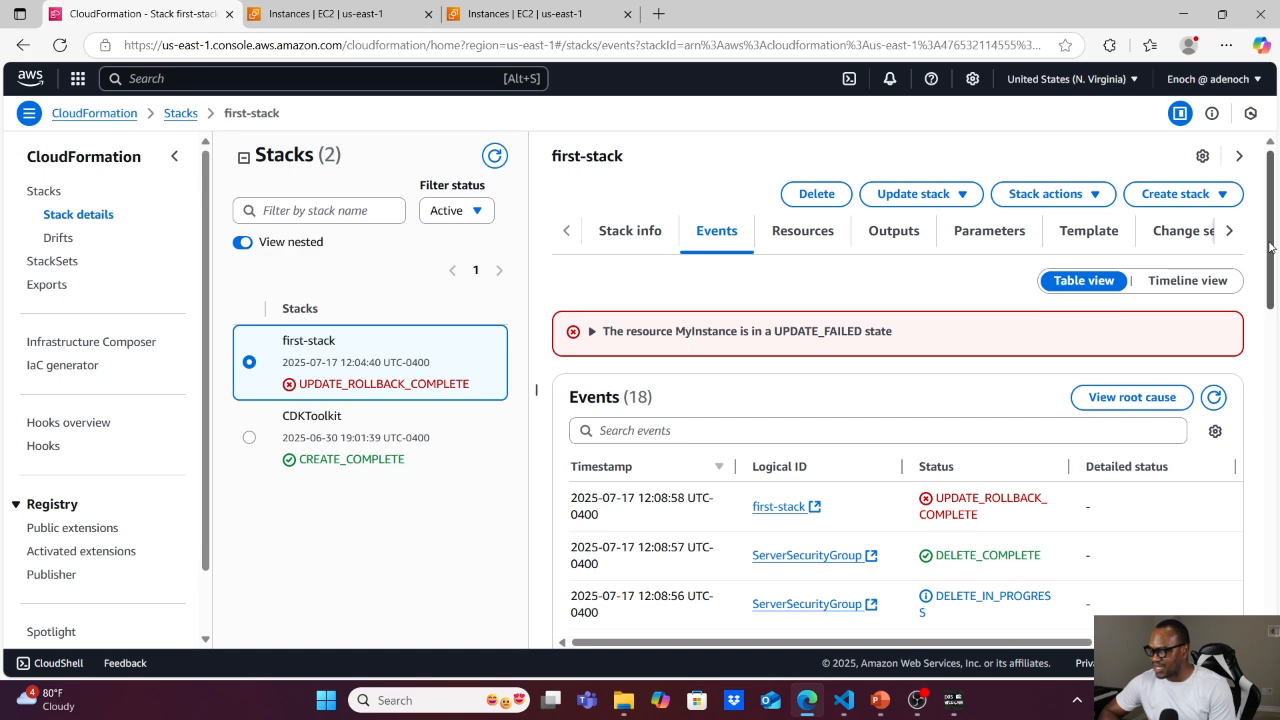
Review the first-stack events around the failed update and expand the error details for MyInstance.
{"action": "left_click_drag", "start_coordinate": [1270, 246], "coordinate": [1275, 533]}
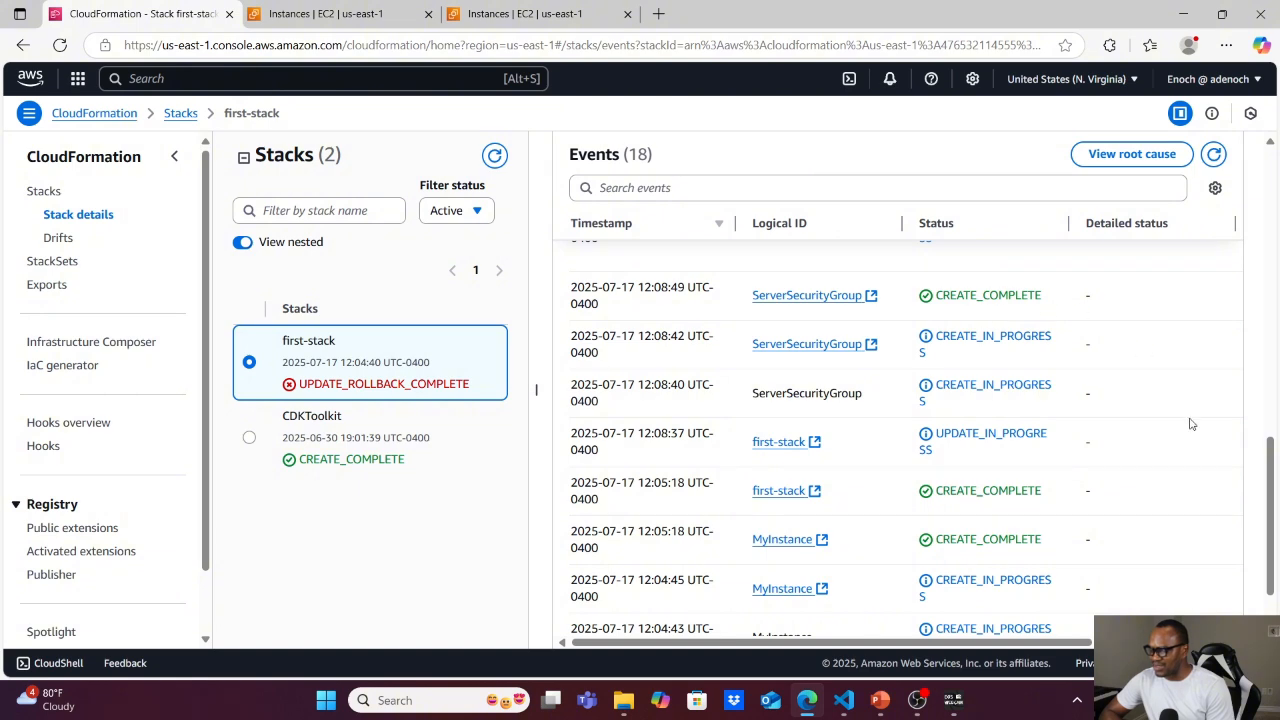
{"action": "scroll", "coordinate": [1273, 457], "scroll_direction": "up", "scroll_amount": 3}
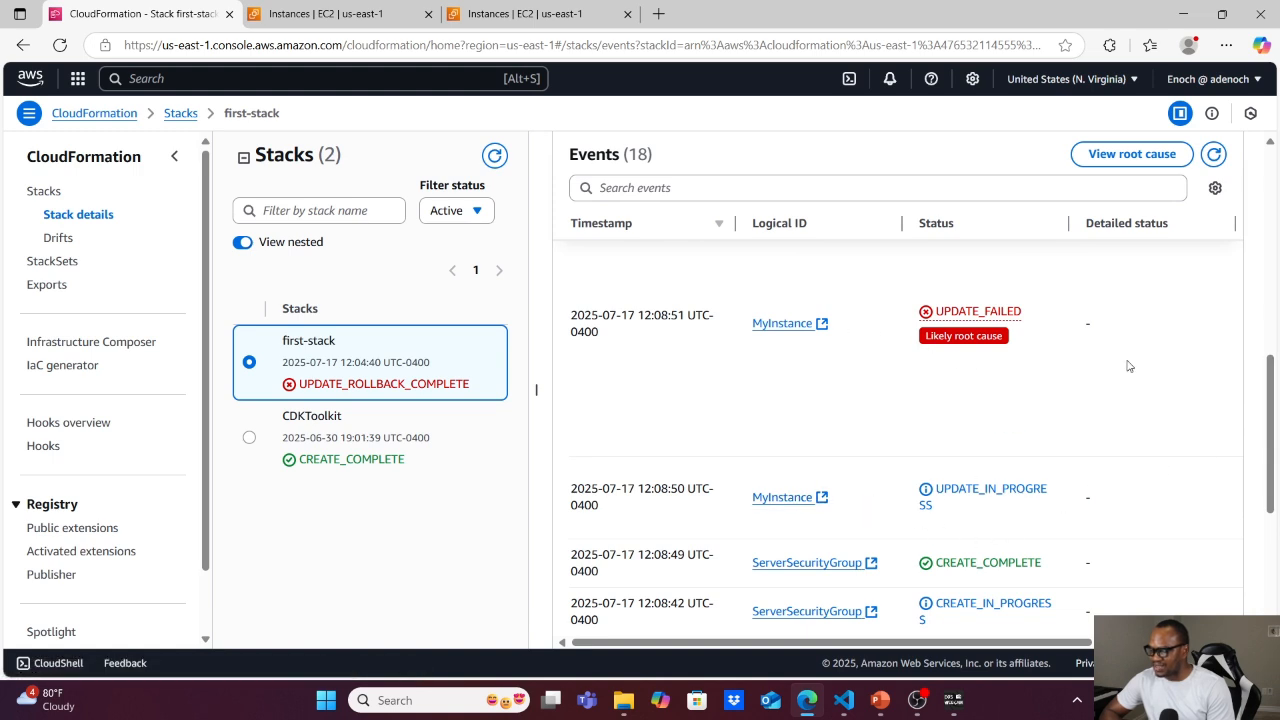
{"action": "scroll", "coordinate": [1102, 352], "scroll_direction": "up", "scroll_amount": 5}
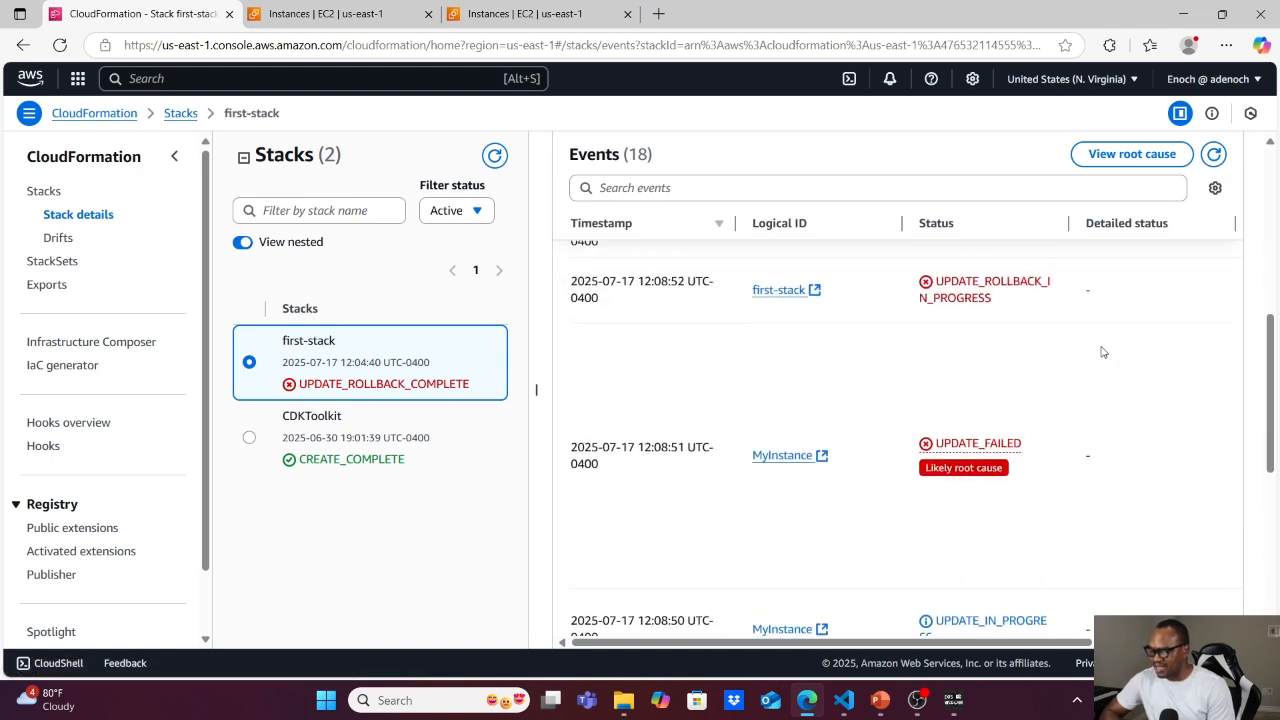
{"action": "scroll", "coordinate": [1102, 352], "scroll_direction": "up", "scroll_amount": 2}
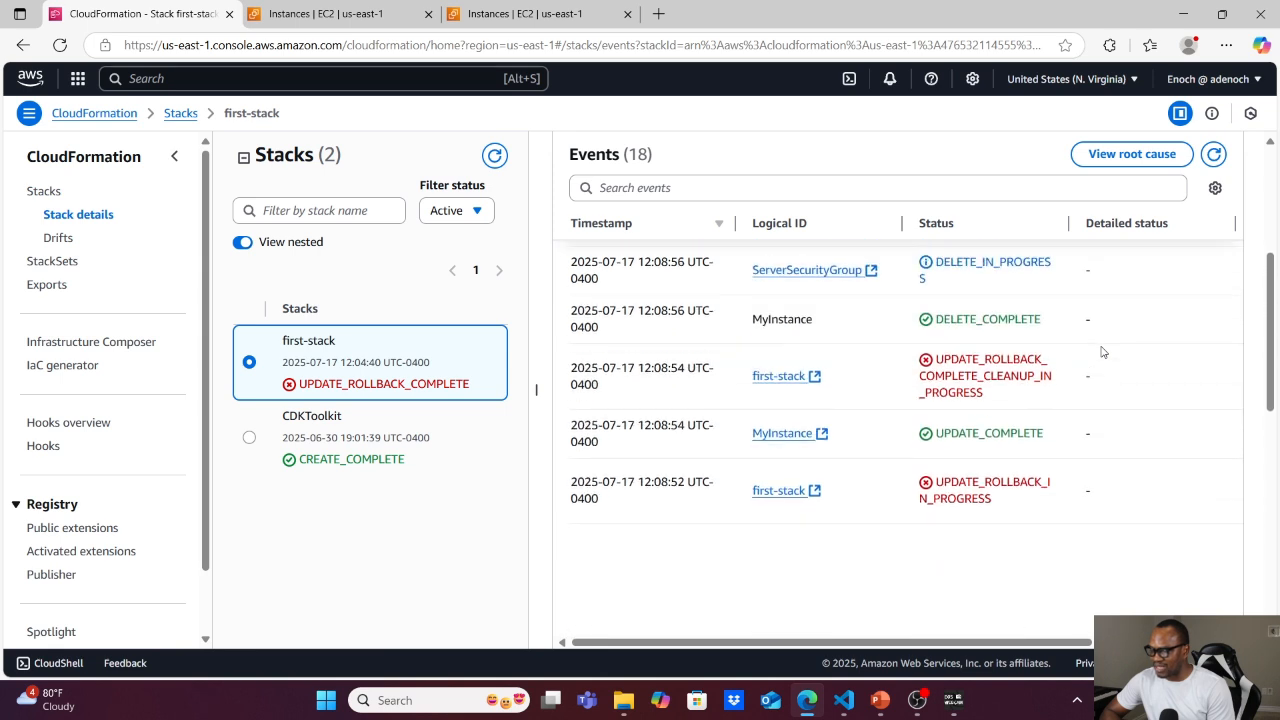
{"action": "scroll", "coordinate": [1102, 352], "scroll_direction": "up", "scroll_amount": 1}
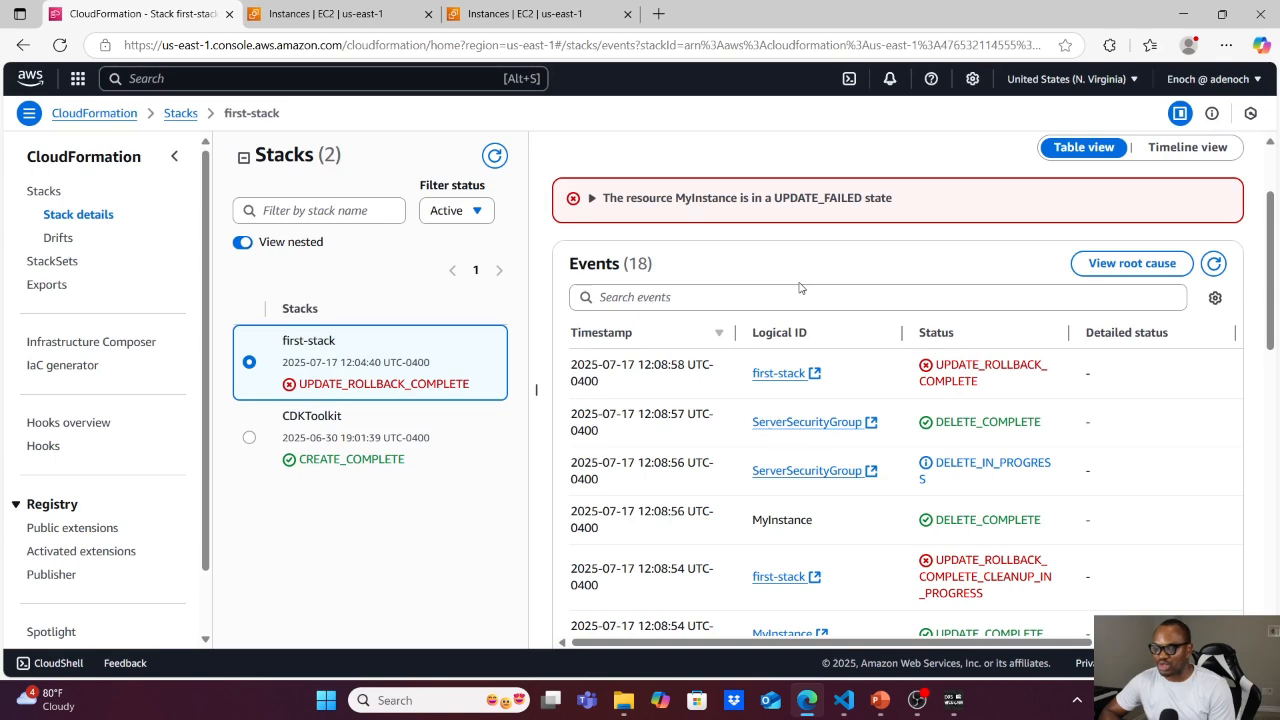
{"action": "left_click", "coordinate": [591, 199]}
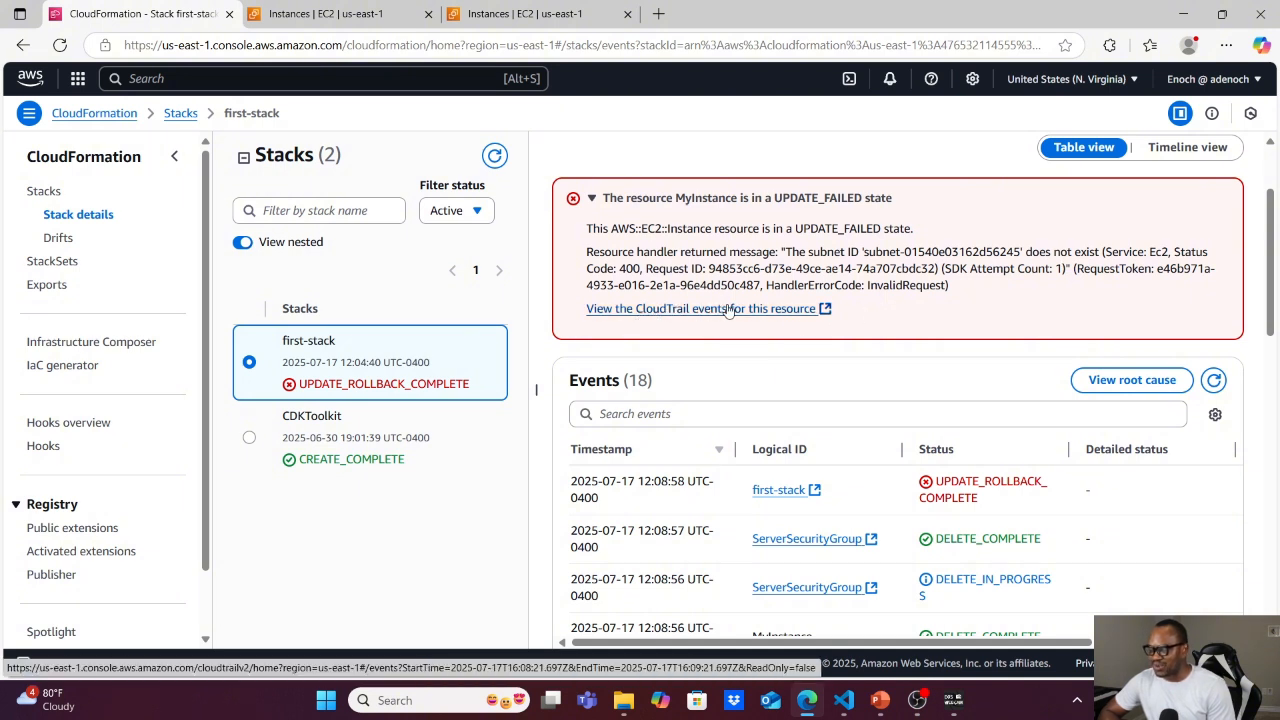
Examine the RunInstances event record in CloudTrail for the failed resource, then return to first-stack and collapse the error details.
{"action": "left_click", "coordinate": [824, 310]}
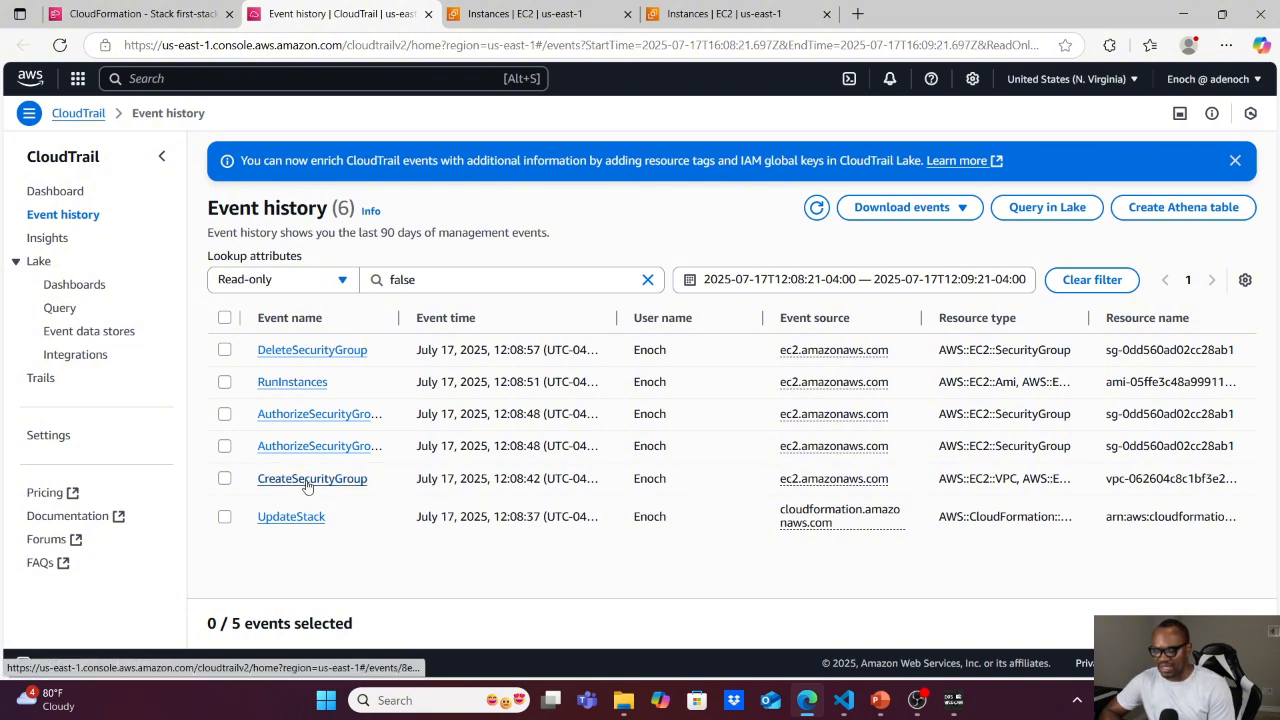
{"action": "left_click", "coordinate": [287, 386]}
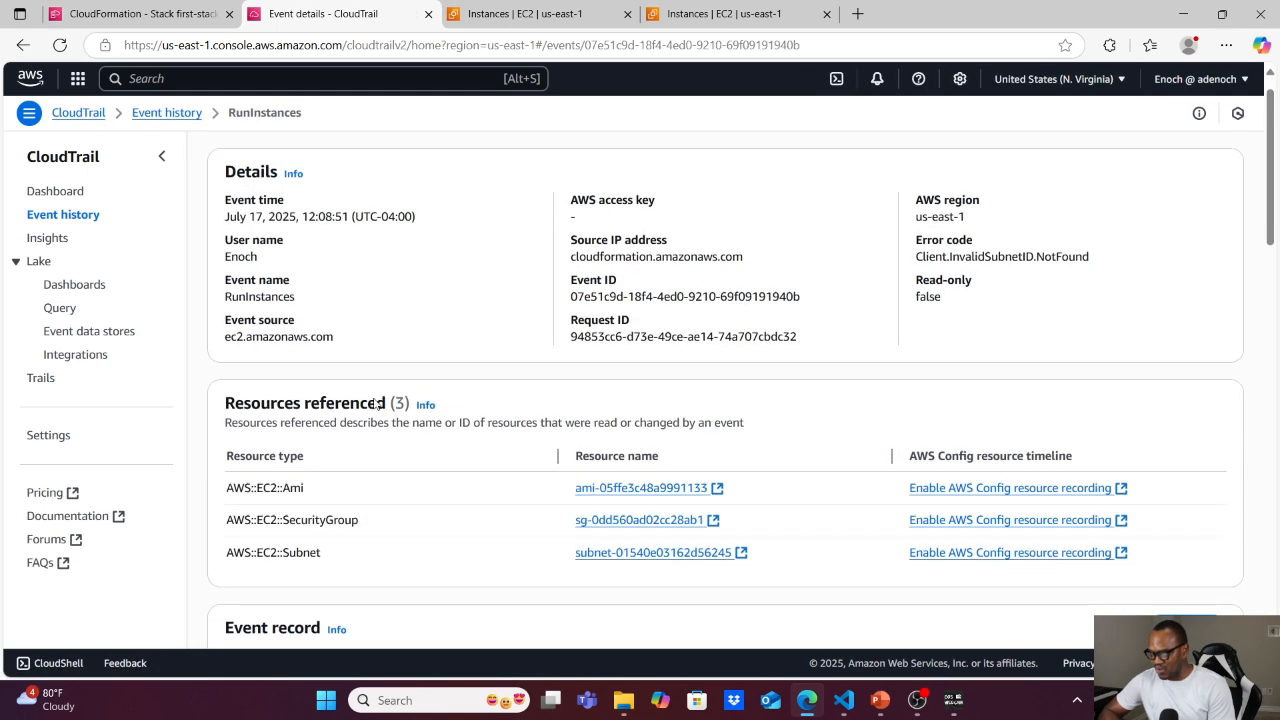
{"action": "scroll", "coordinate": [375, 404], "scroll_direction": "down", "scroll_amount": 2}
{"action": "scroll", "coordinate": [375, 404], "scroll_direction": "down", "scroll_amount": 6}
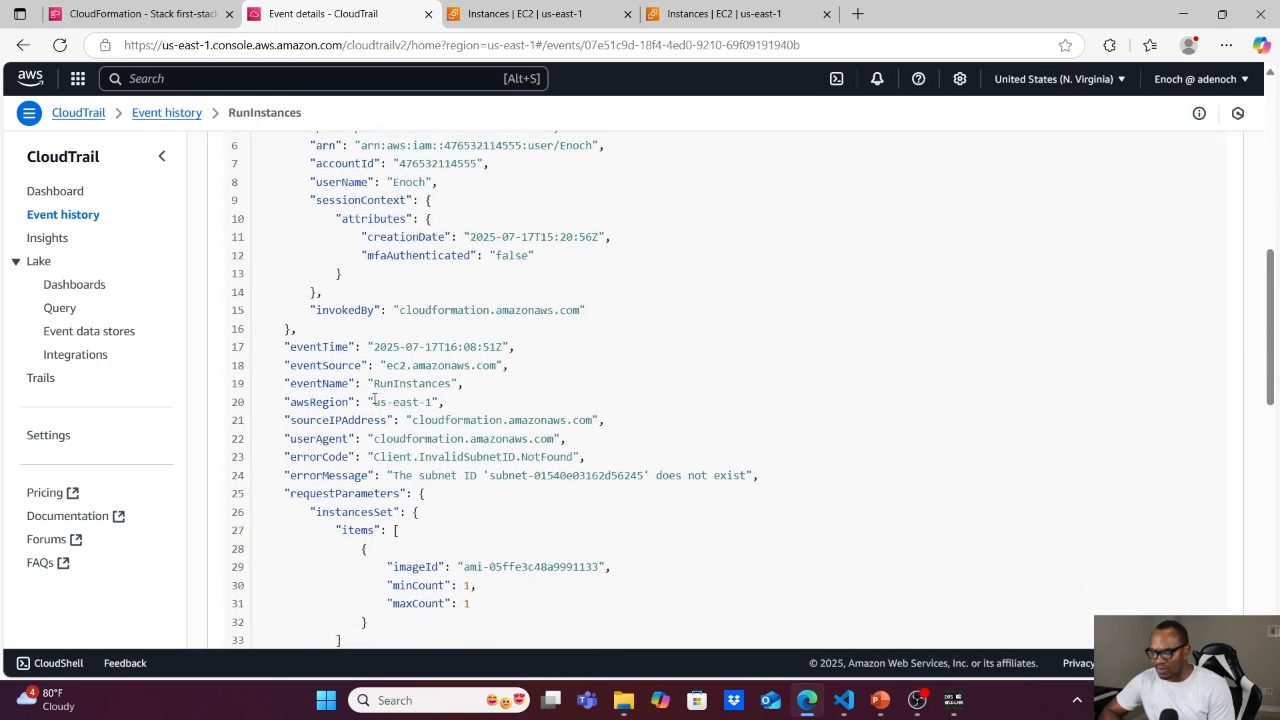
{"action": "scroll", "coordinate": [375, 399], "scroll_direction": "down", "scroll_amount": 3}
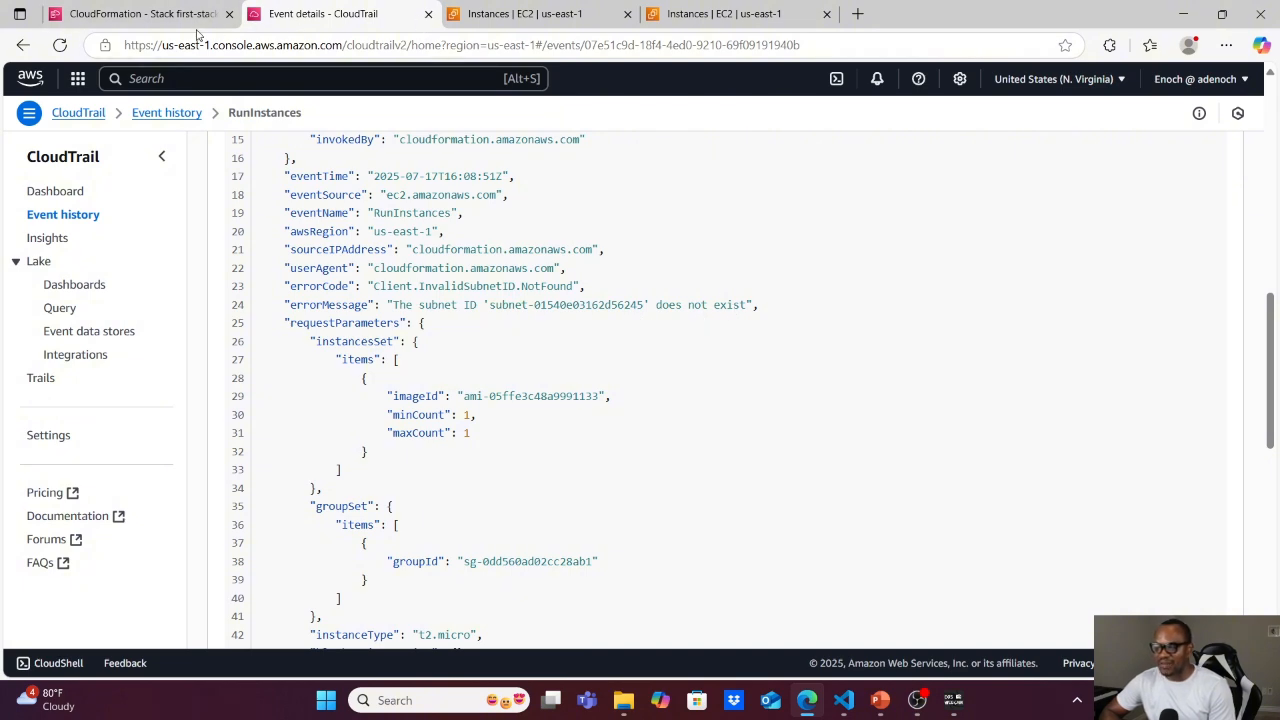
{"action": "left_click", "coordinate": [145, 14]}
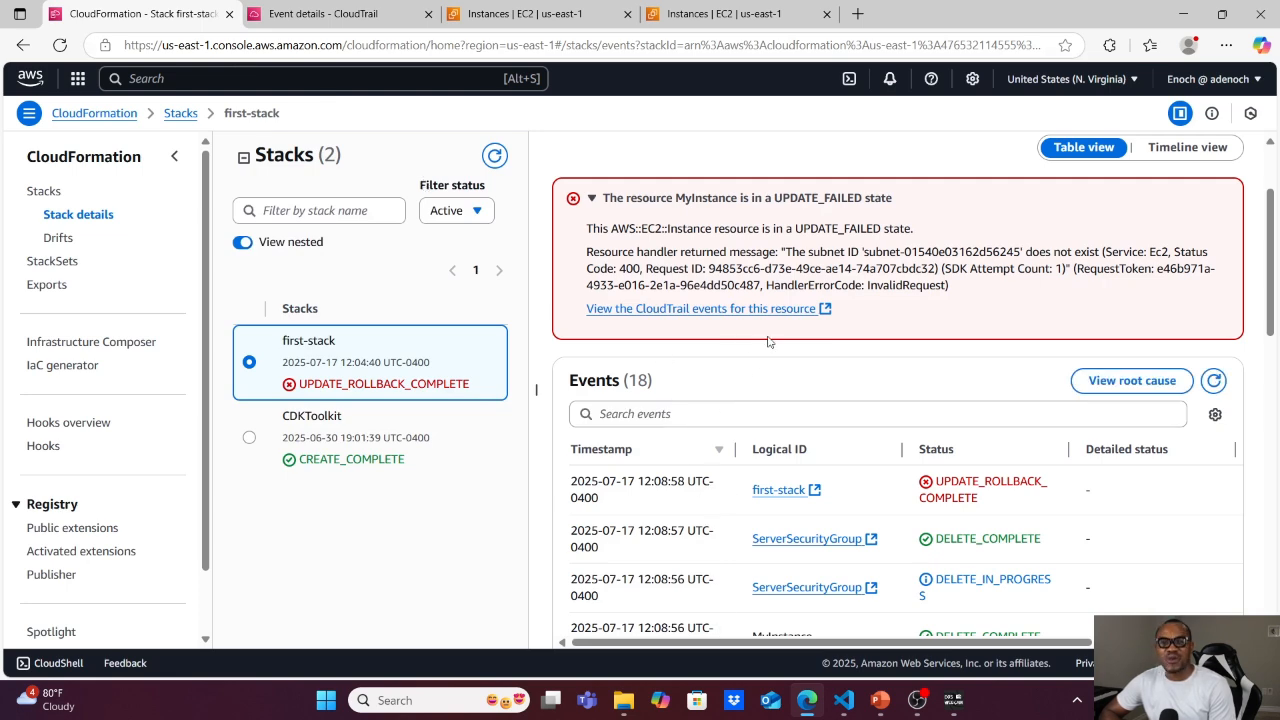
{"action": "left_click", "coordinate": [592, 198]}
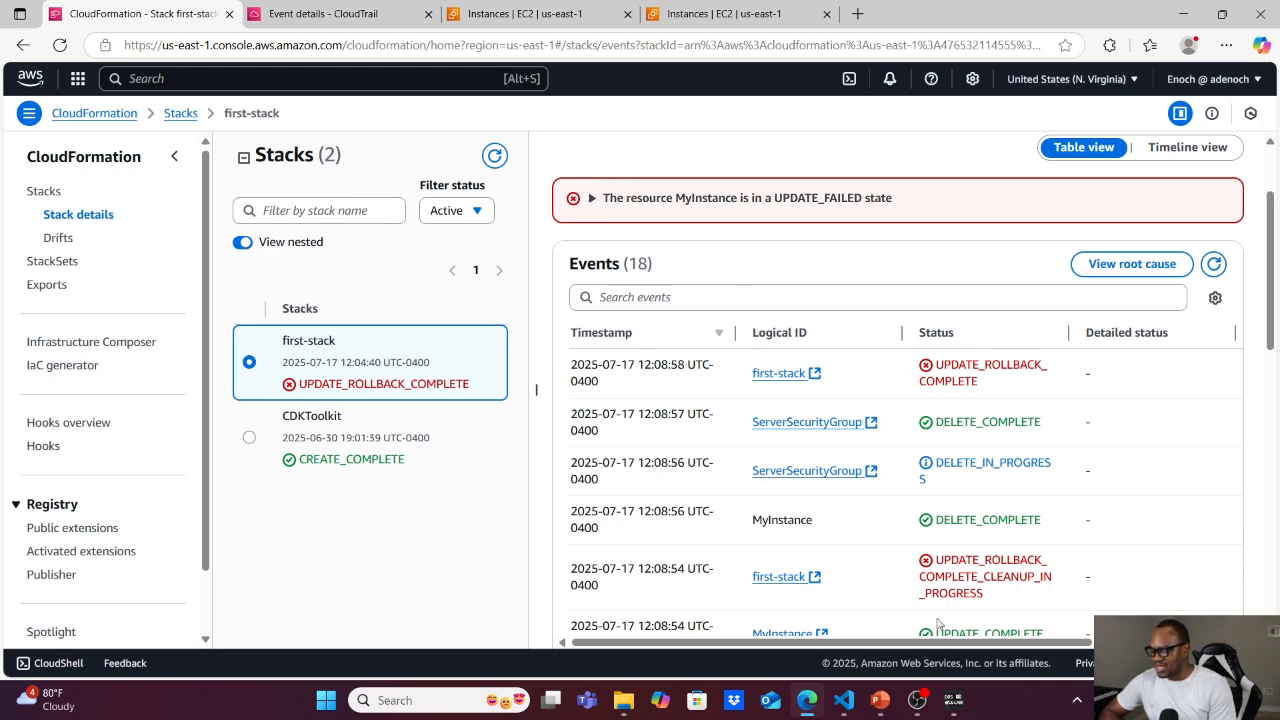
In VS Code, correct MyInstance's SubnetId in ec2-sg.yml to subnet-01540e03162d56242, then return to the CloudFormation console in the browser.
{"action": "left_click", "coordinate": [843, 700]}
{"action": "key", "text": "BackSpace"}
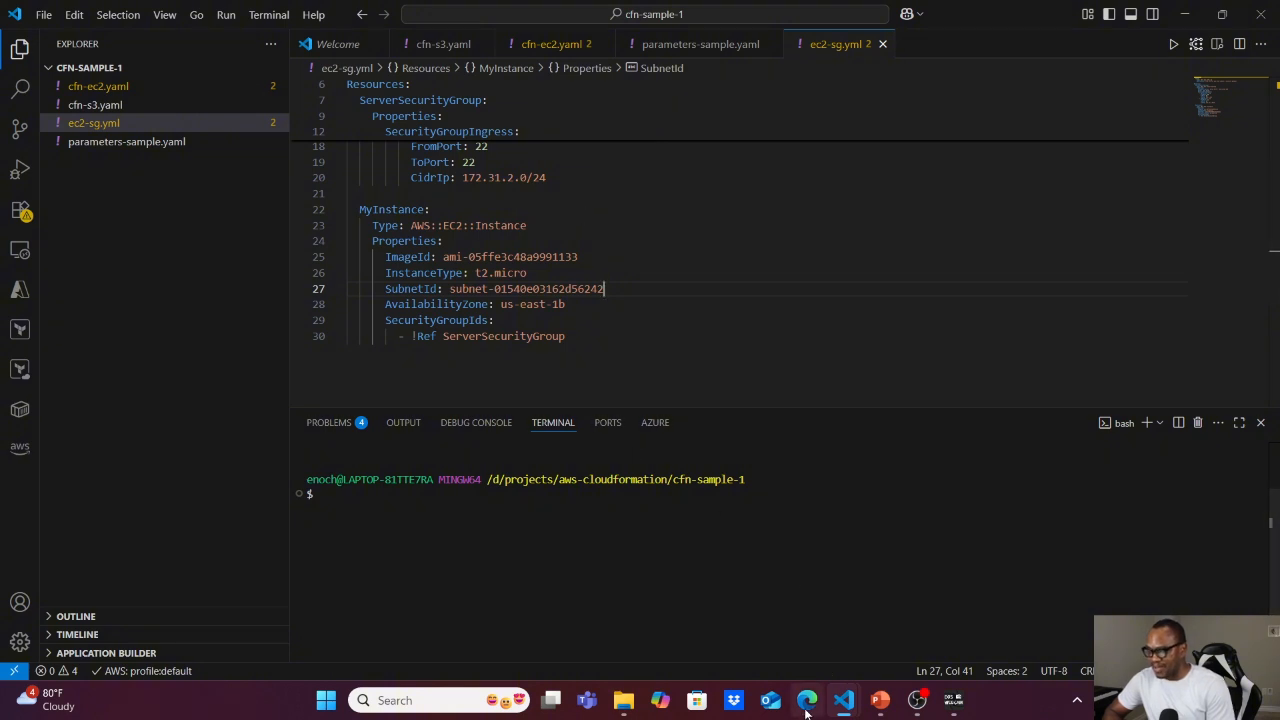
{"action": "mouse_move", "coordinate": [808, 704]}
{"action": "left_click", "coordinate": [810, 630]}
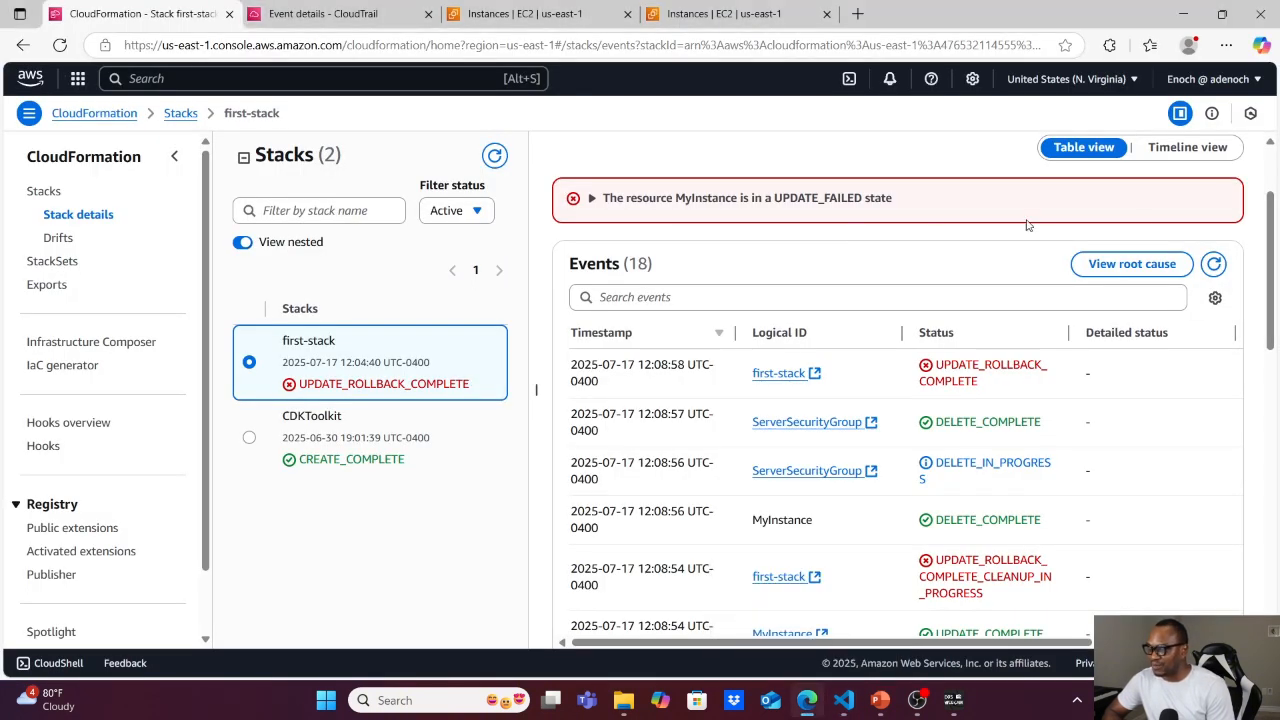
Start a direct update of first-stack, replacing its existing template with the uploaded file ec2-sg.yml, and proceed to the stack details.
{"action": "scroll", "coordinate": [1159, 214], "scroll_direction": "up", "scroll_amount": 2}
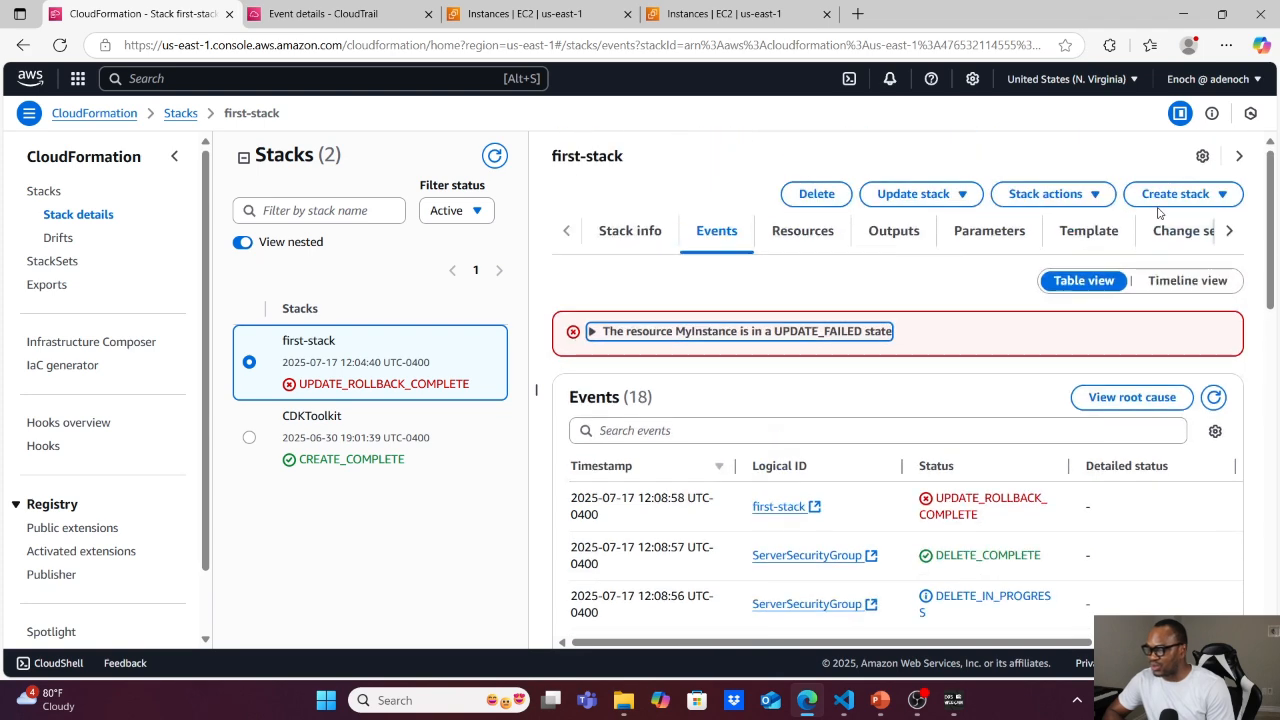
{"action": "left_click", "coordinate": [932, 194]}
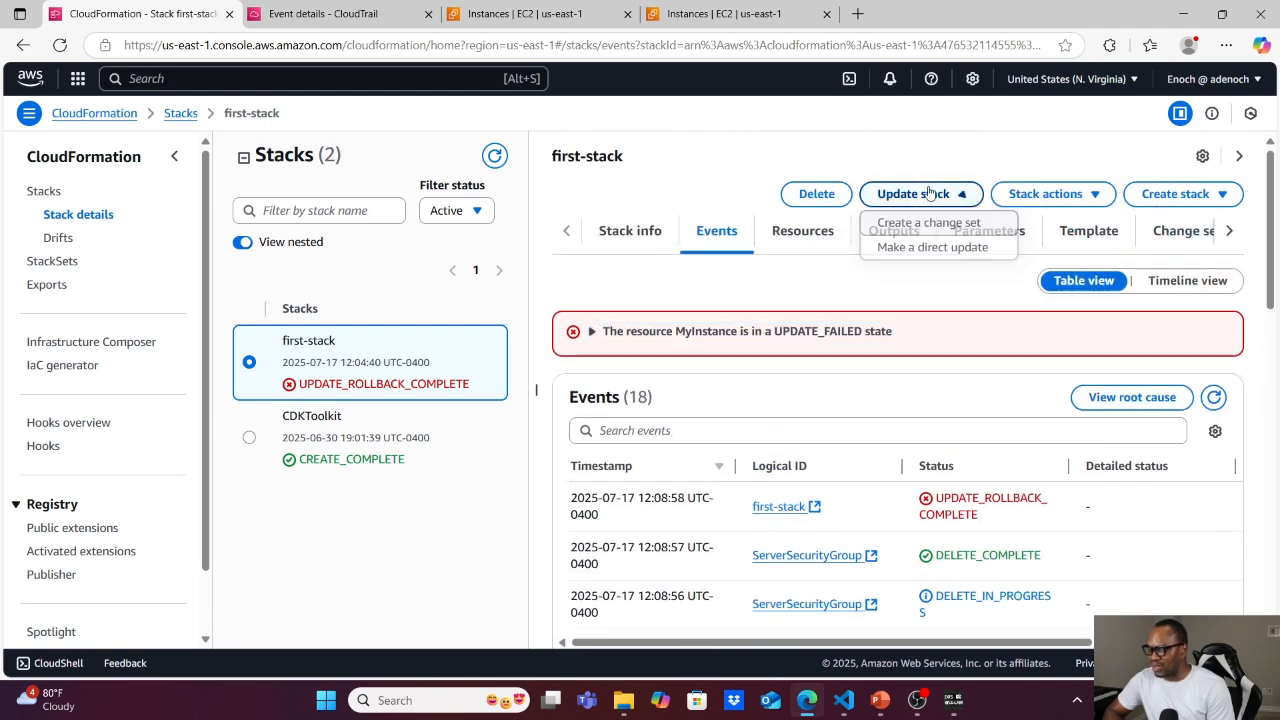
{"action": "left_click", "coordinate": [914, 249]}
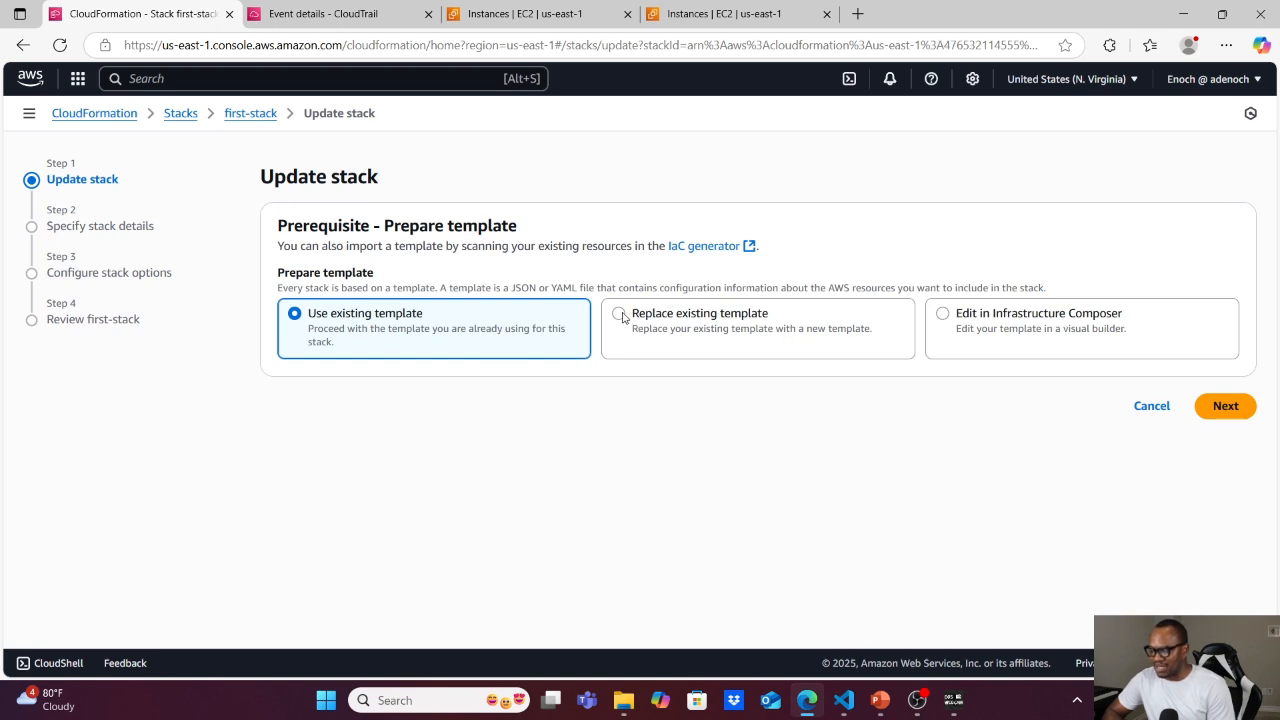
{"action": "left_click", "coordinate": [631, 317]}
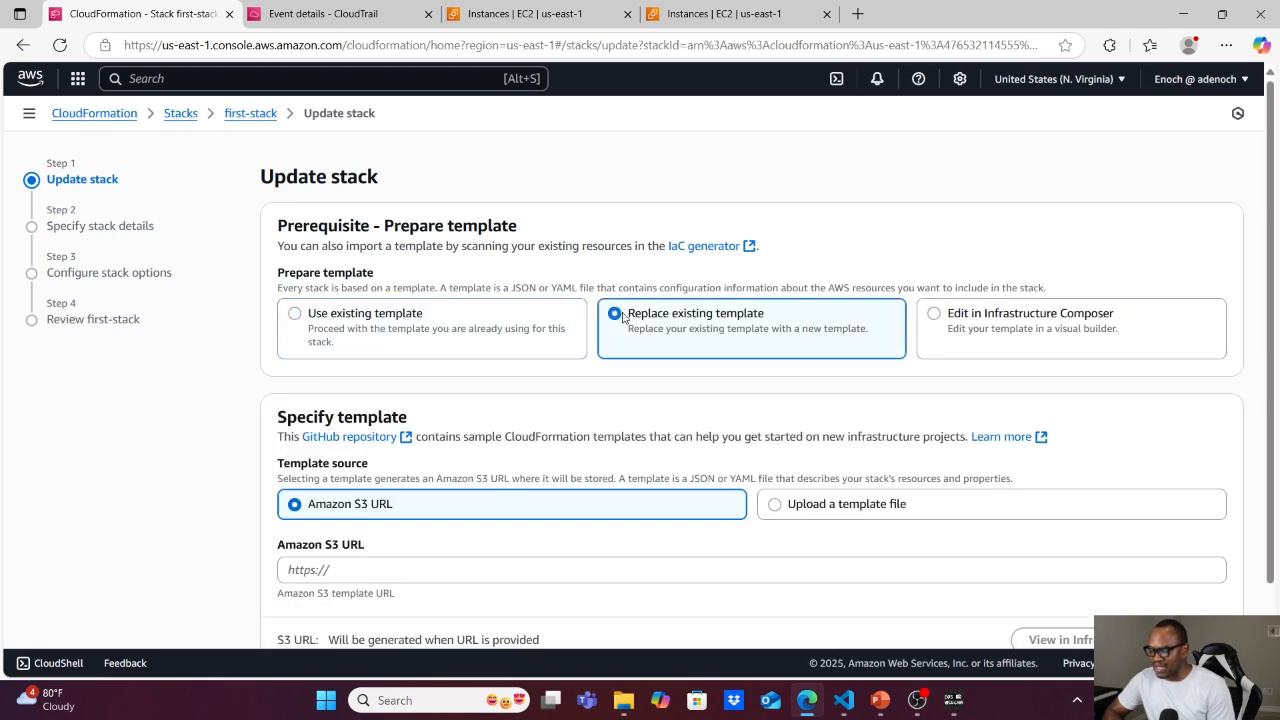
{"action": "left_click", "coordinate": [780, 507]}
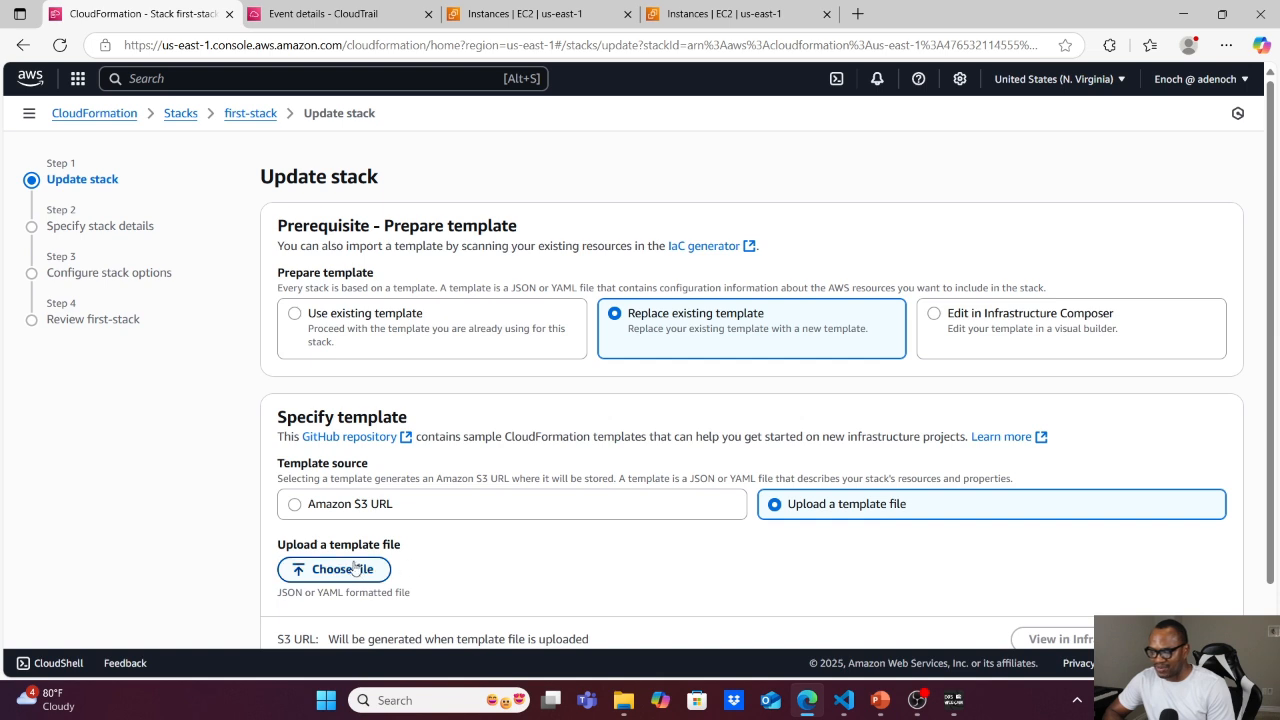
{"action": "left_click", "coordinate": [345, 569]}
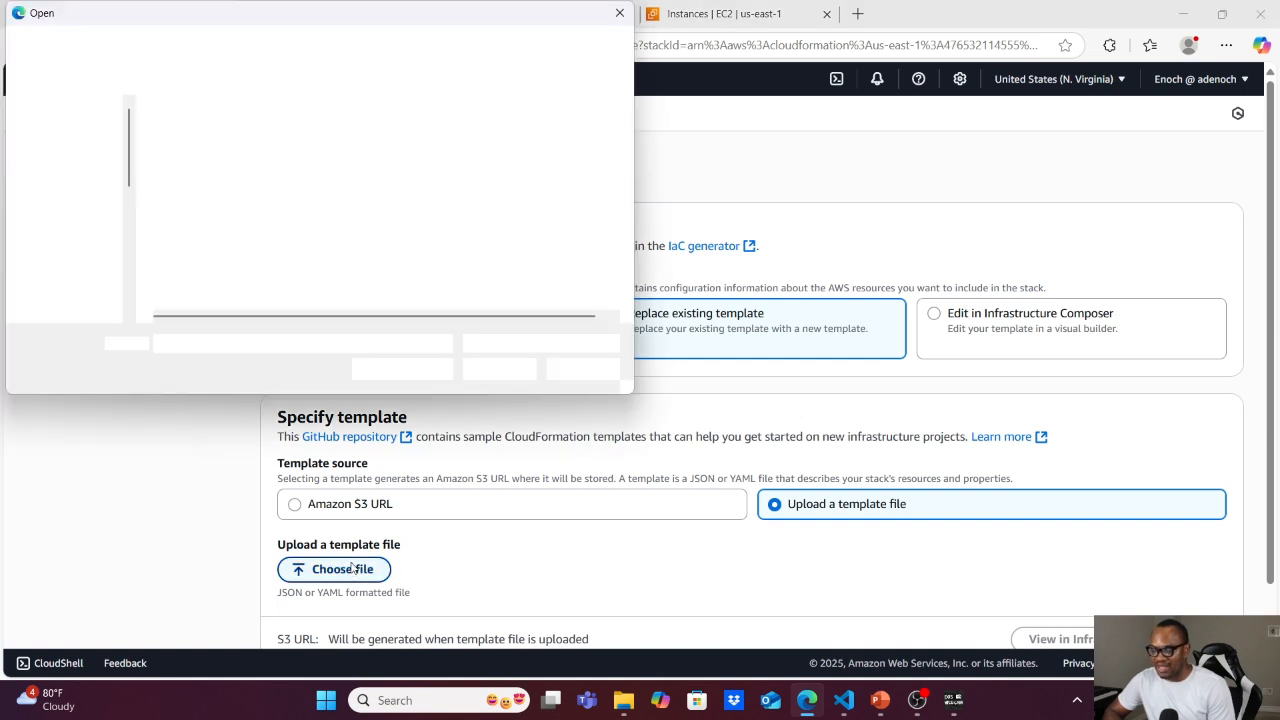
{"action": "left_click", "coordinate": [183, 186]}
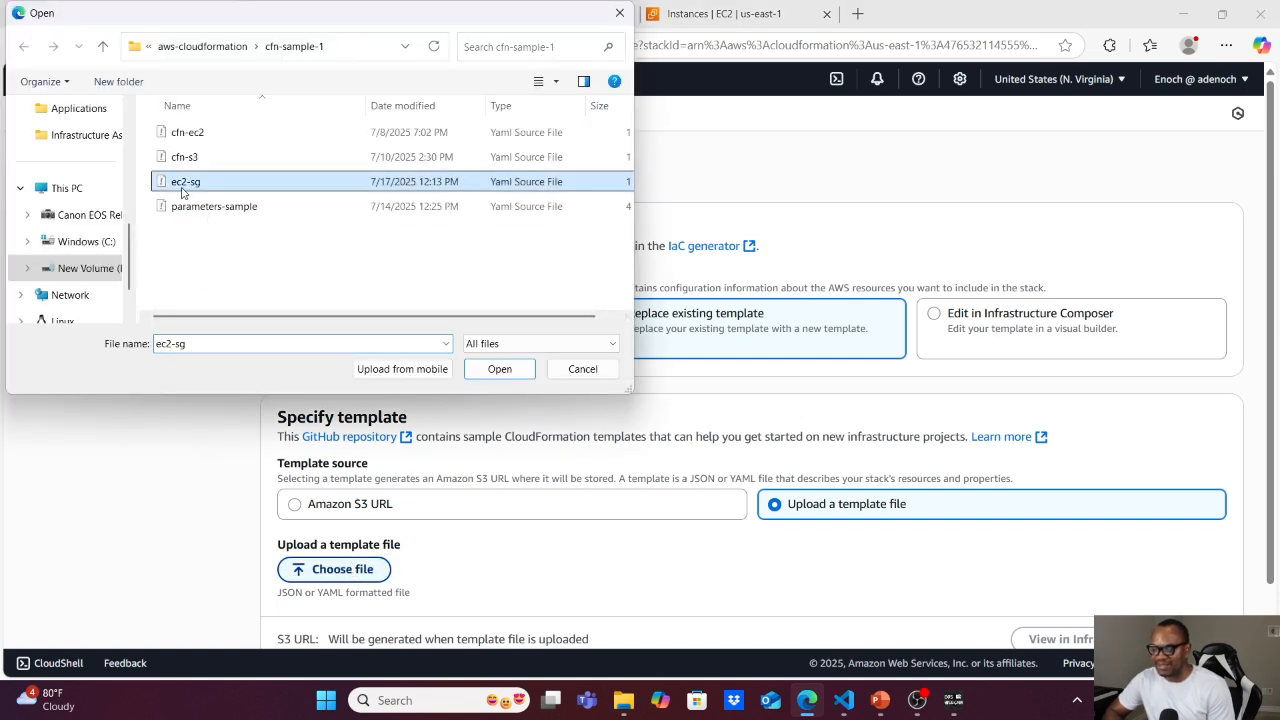
{"action": "left_click", "coordinate": [506, 372]}
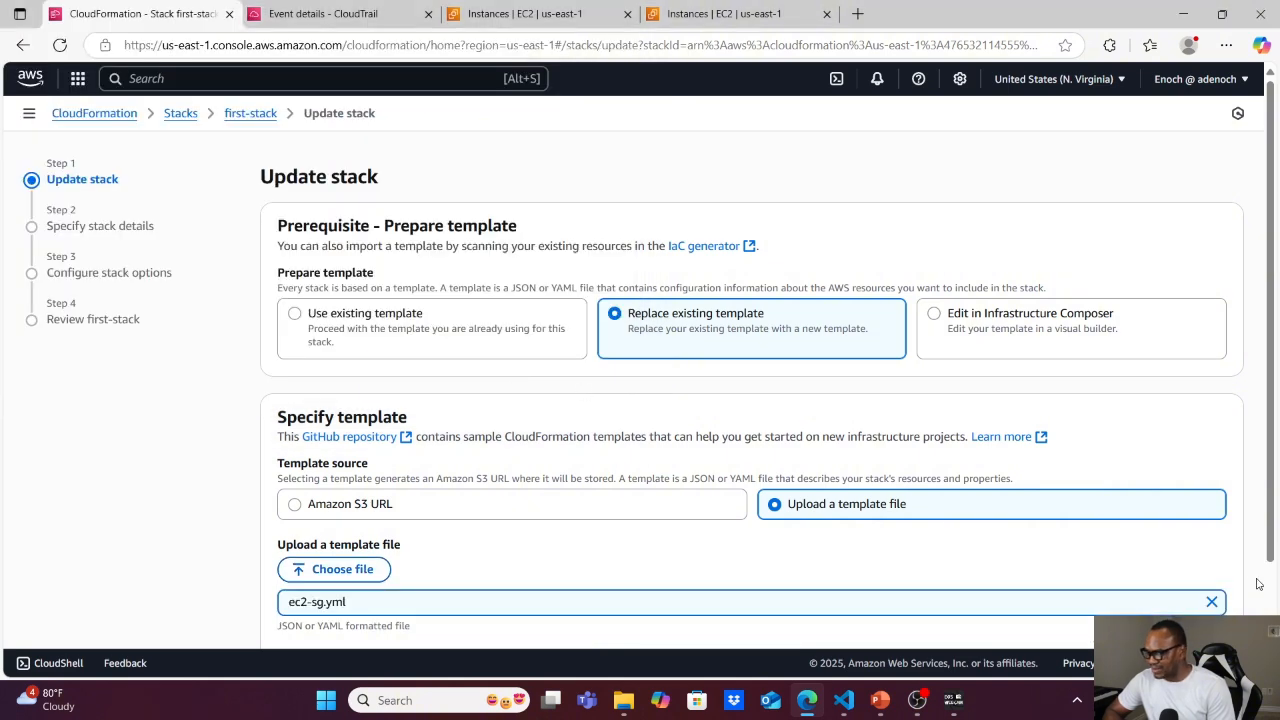
{"action": "scroll", "coordinate": [1258, 584], "scroll_direction": "down", "scroll_amount": 2}
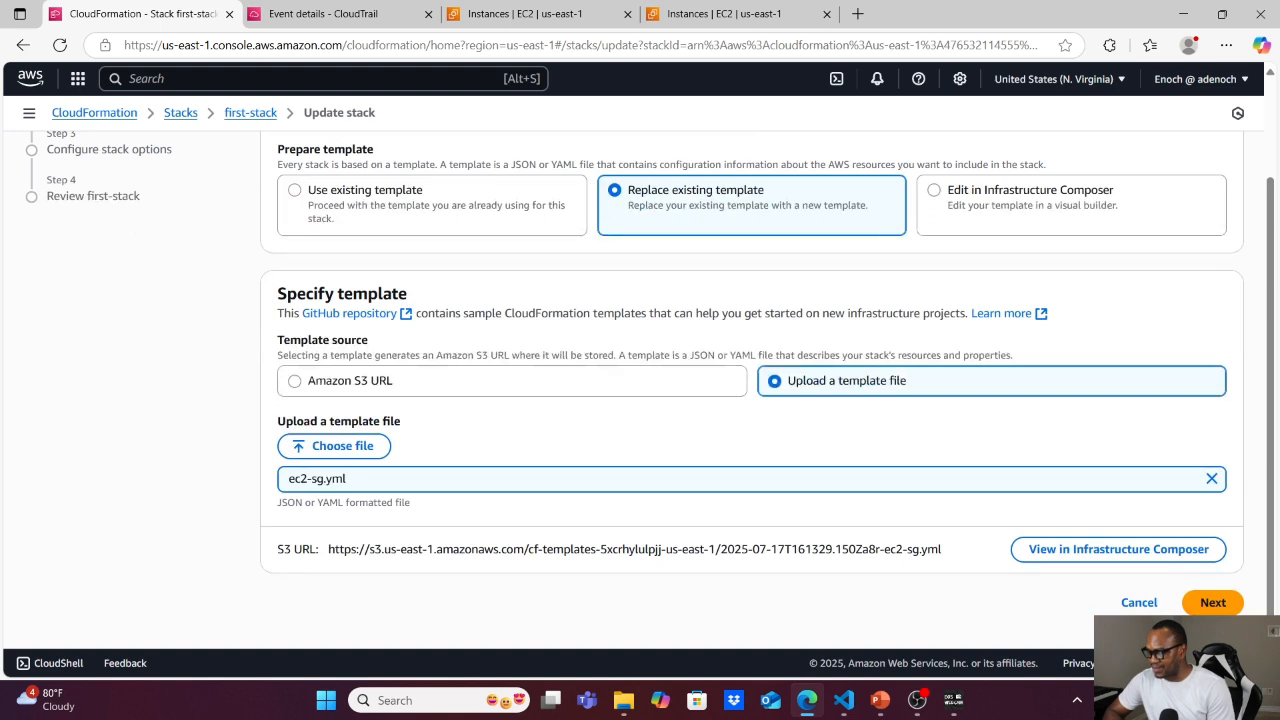
{"action": "left_click", "coordinate": [1213, 603]}
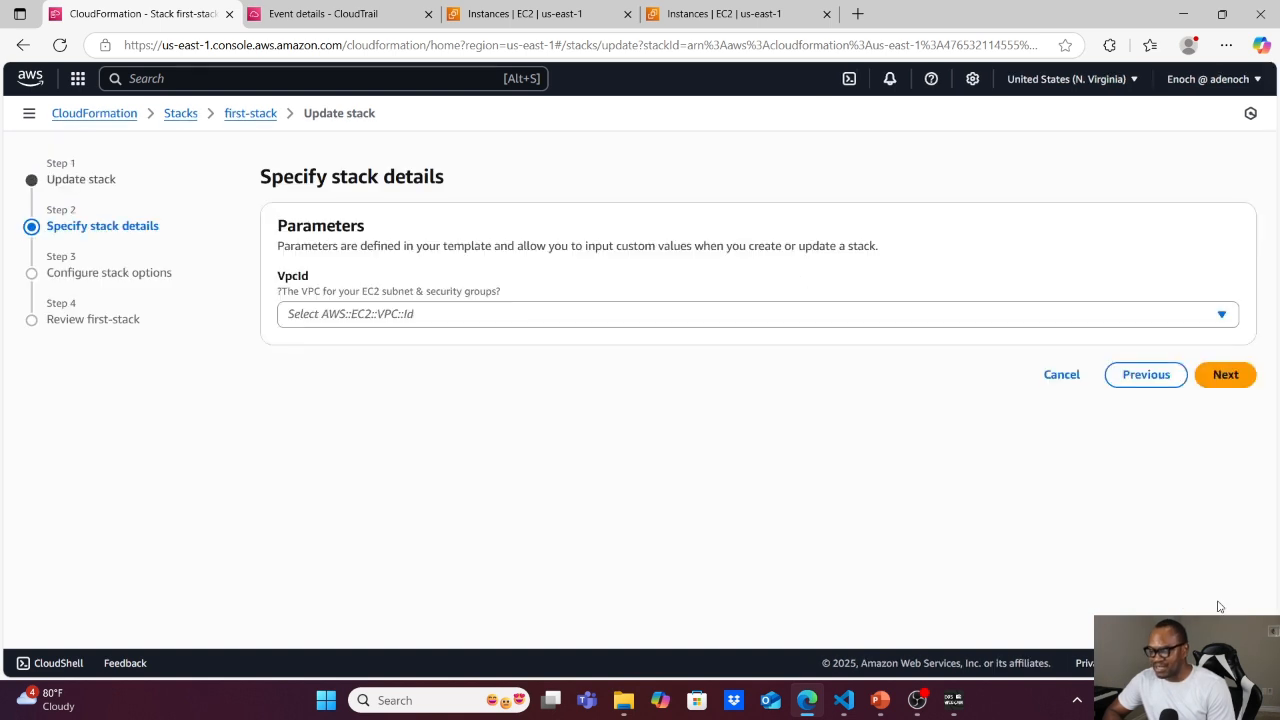
Set the VpcId parameter to the default VPC vpc-062604c8c1bf3e2c8 and proceed to the stack options.
{"action": "left_click", "coordinate": [635, 314]}
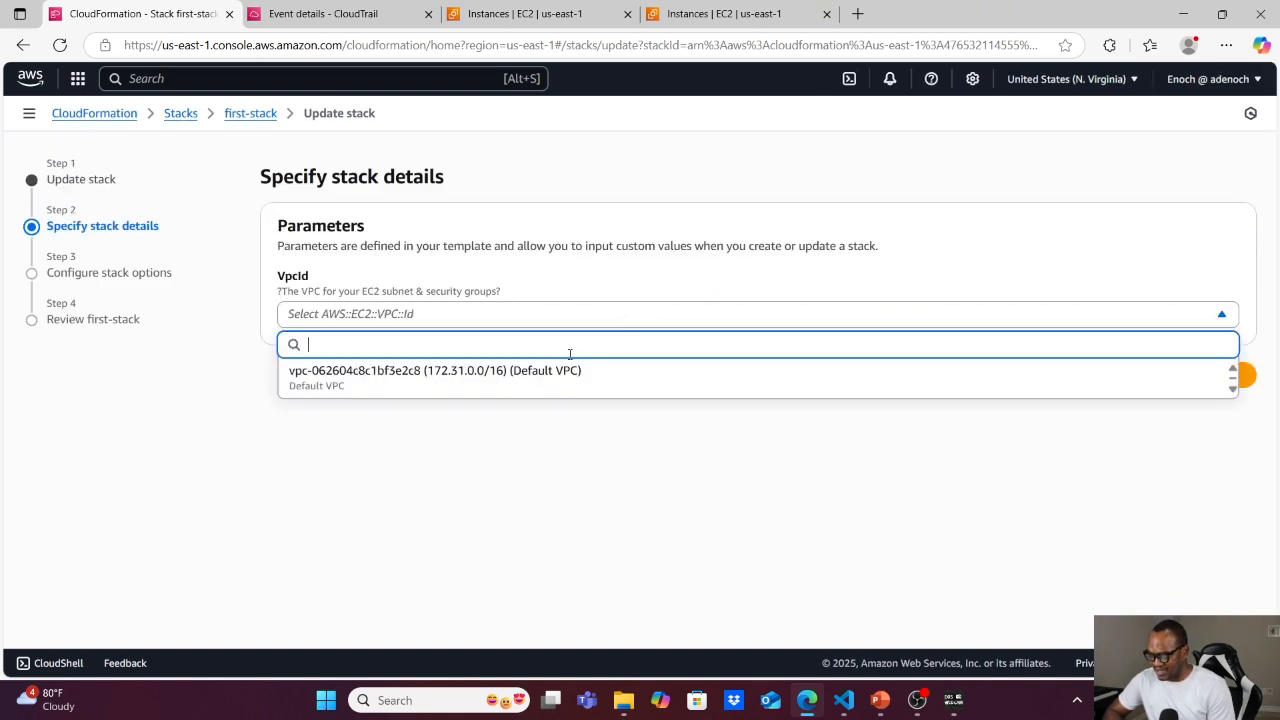
{"action": "left_click", "coordinate": [543, 378]}
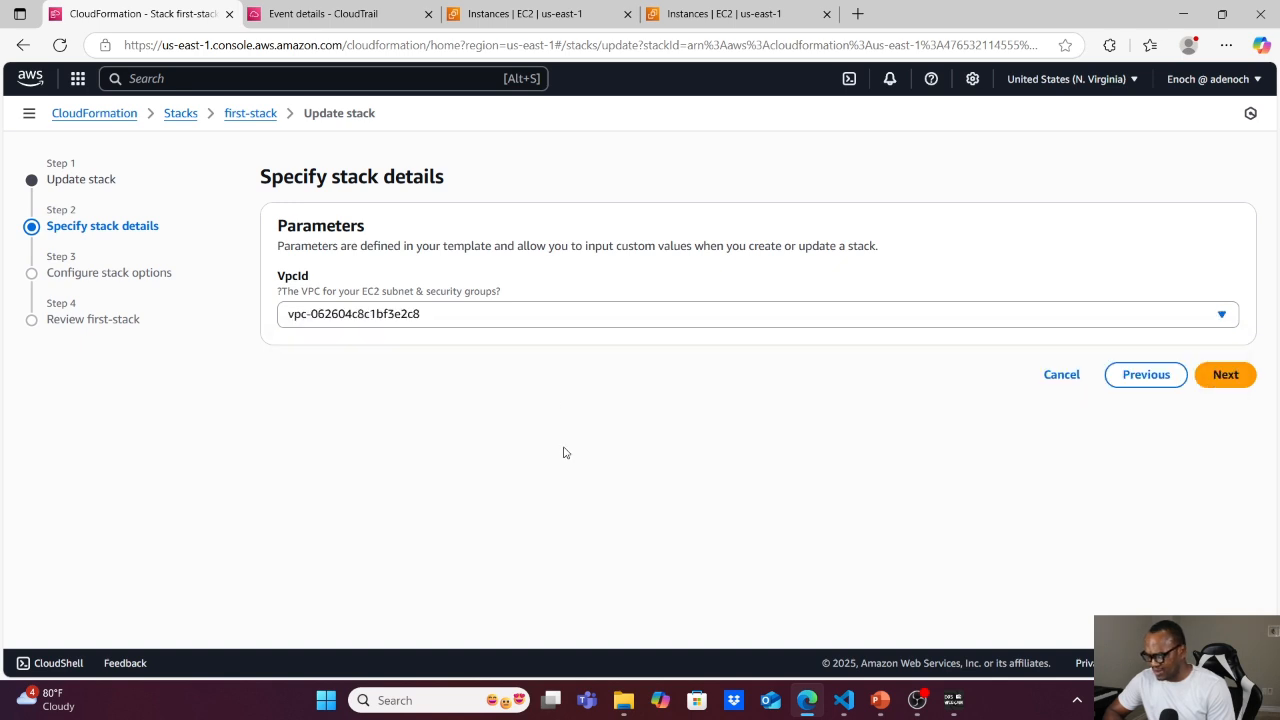
{"action": "left_click", "coordinate": [1225, 375]}
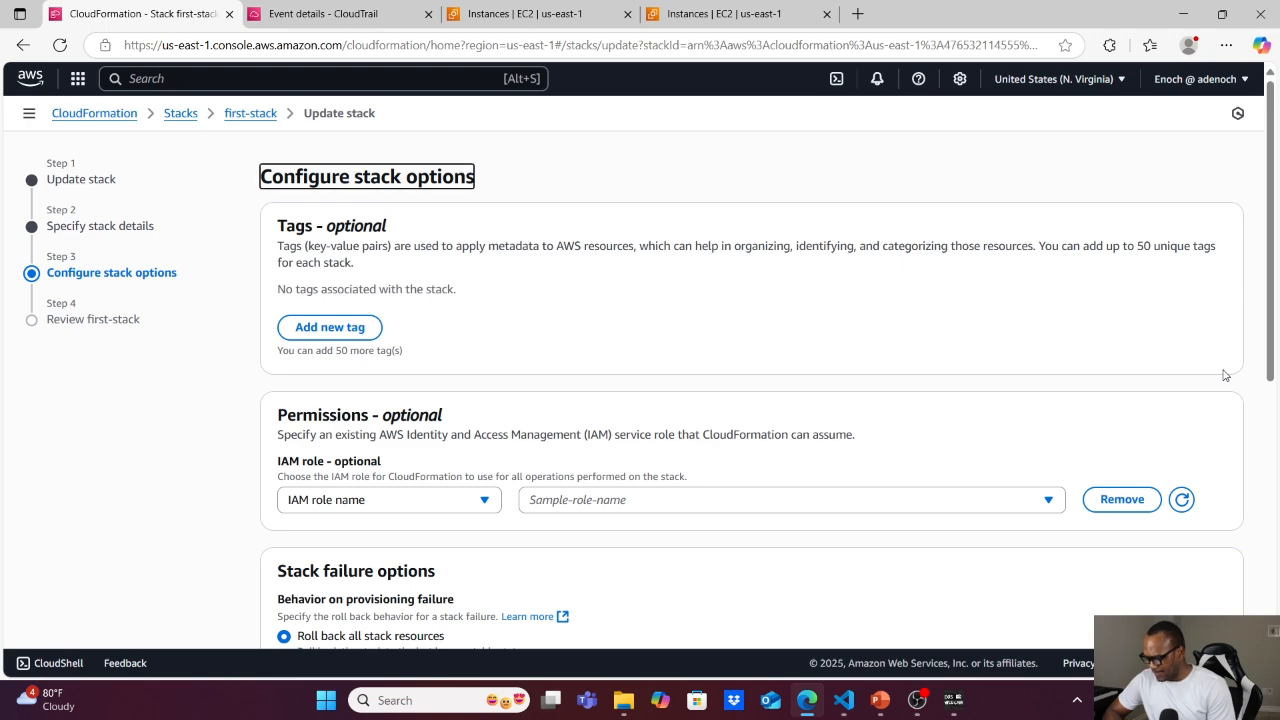
Accept the default stack options, check the change set preview and submit the first-stack update.
{"action": "scroll", "coordinate": [1225, 375], "scroll_direction": "down", "scroll_amount": 5}
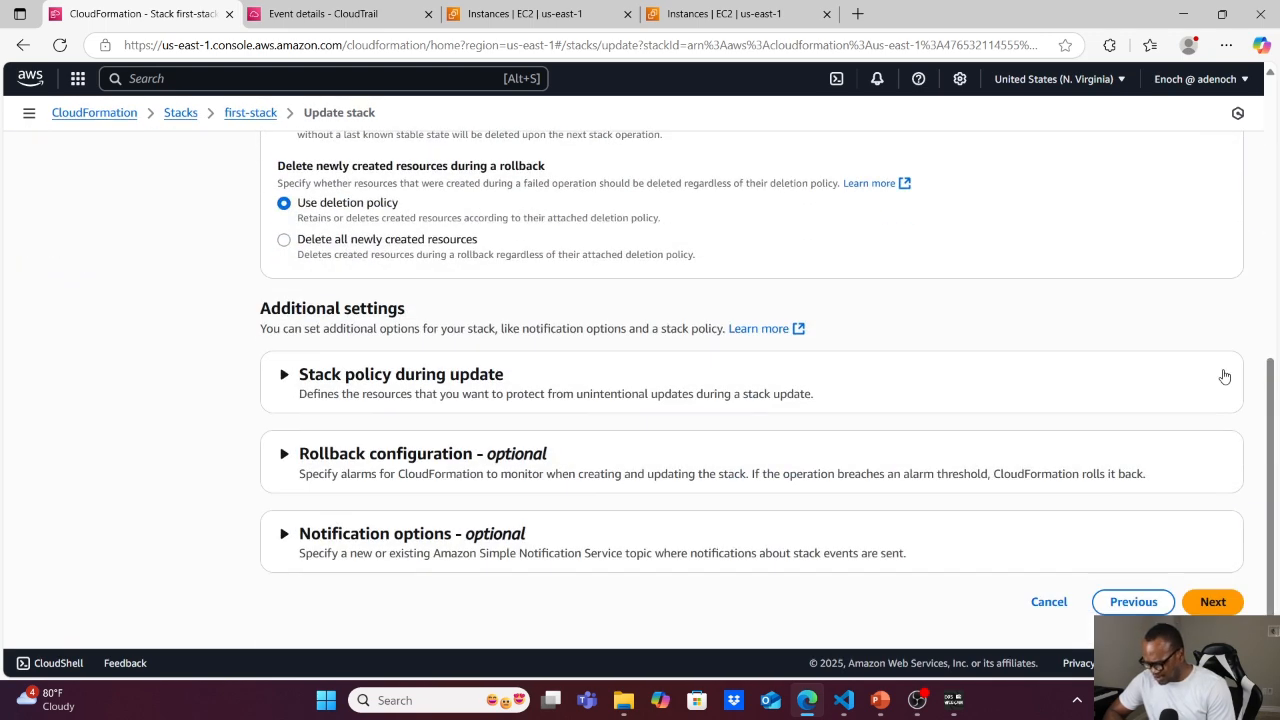
{"action": "left_click", "coordinate": [1211, 601]}
{"action": "scroll", "coordinate": [1210, 601], "scroll_direction": "down", "scroll_amount": 15}
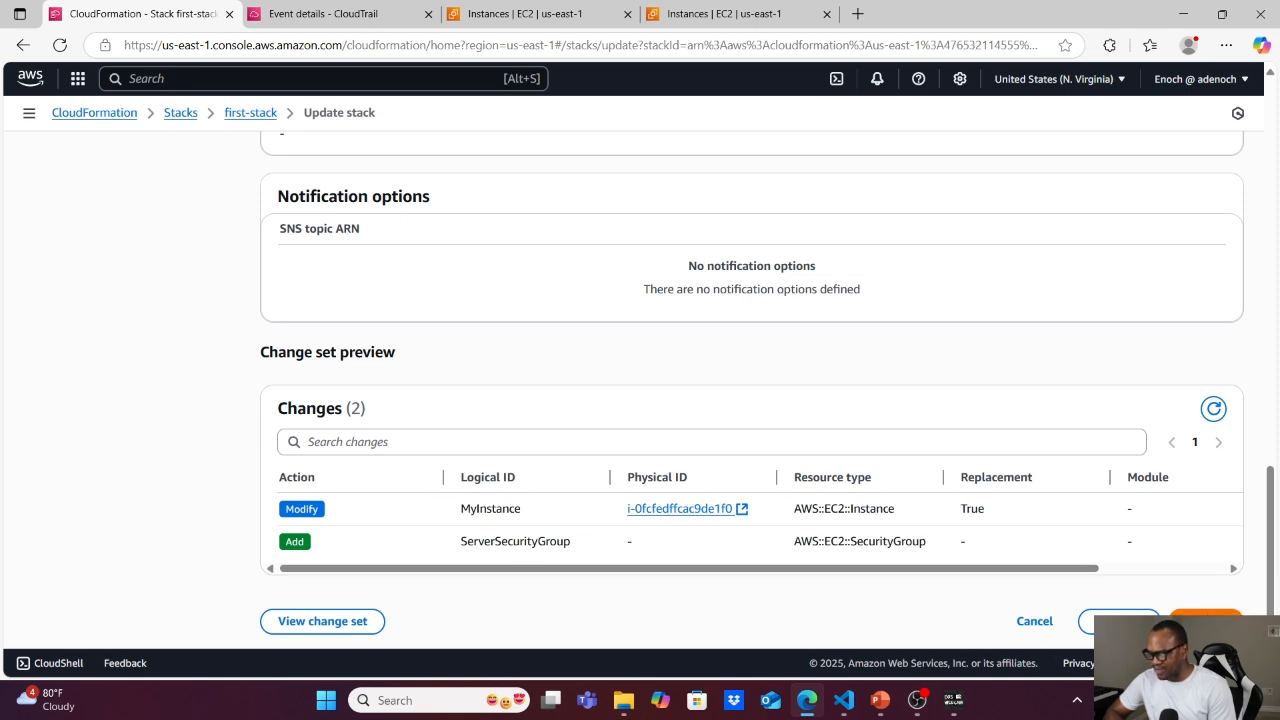
{"action": "left_click", "coordinate": [1206, 622]}
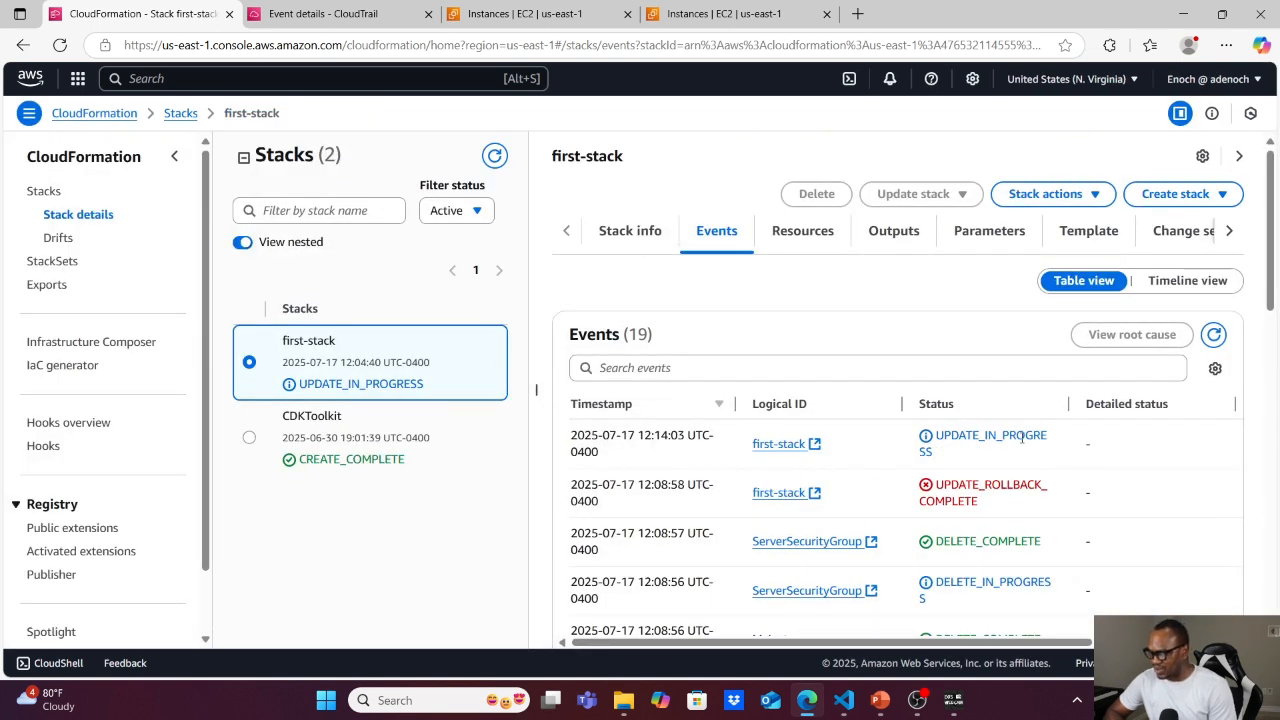
Refresh the first-stack events and review how the update proceeded for ServerSecurityGroup and MyInstance.
{"action": "left_click", "coordinate": [1213, 335]}
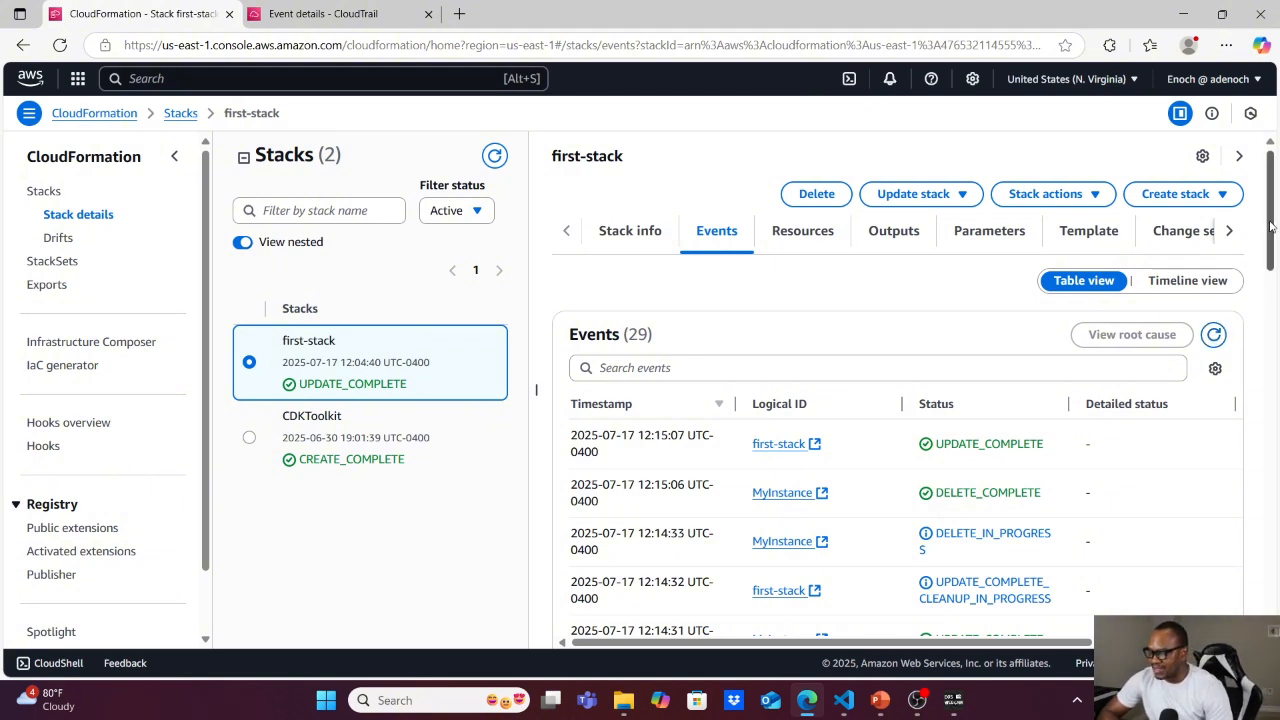
{"action": "left_click_drag", "start_coordinate": [1270, 228], "coordinate": [1277, 355]}
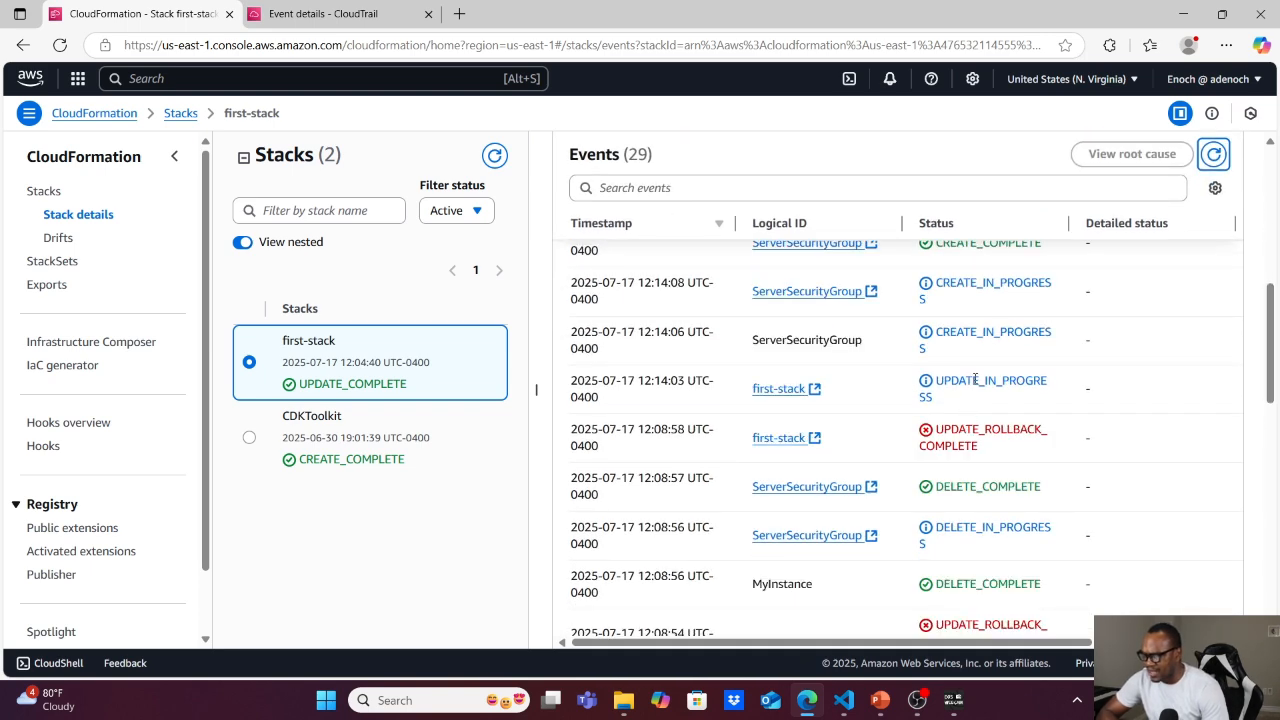
{"action": "scroll", "coordinate": [975, 379], "scroll_direction": "up", "scroll_amount": 2}
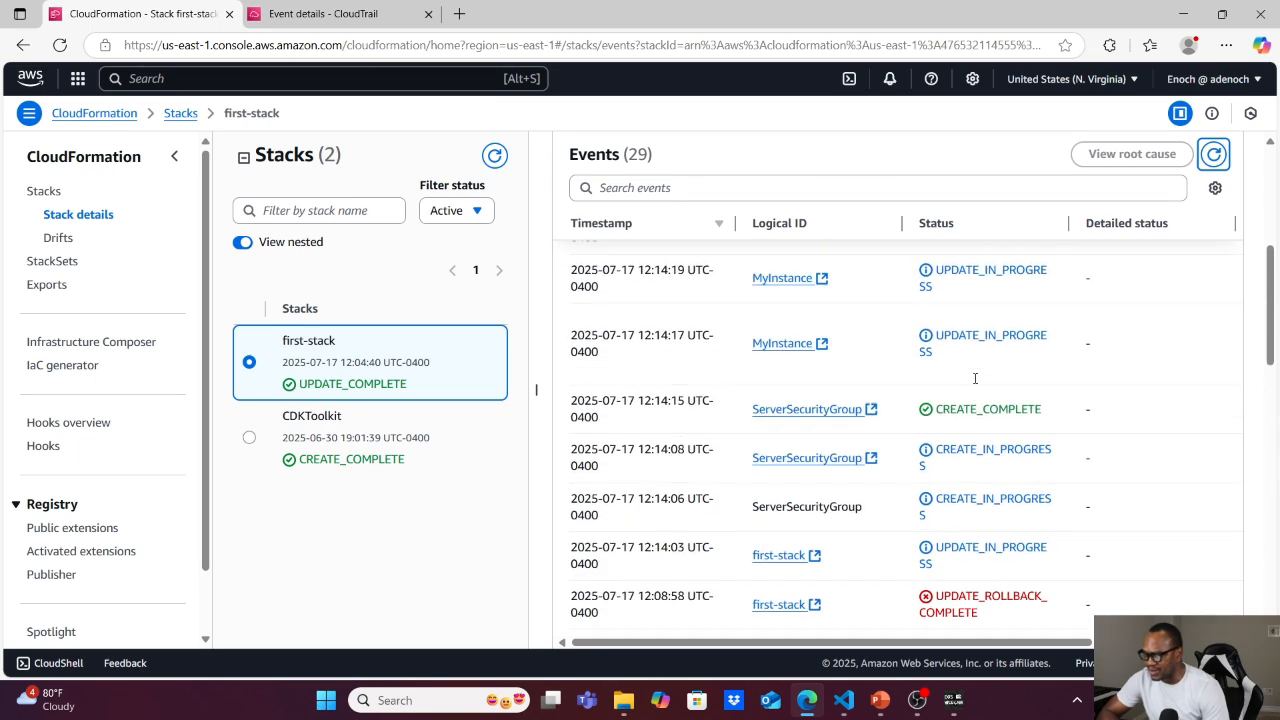
{"action": "scroll", "coordinate": [975, 379], "scroll_direction": "up", "scroll_amount": 1}
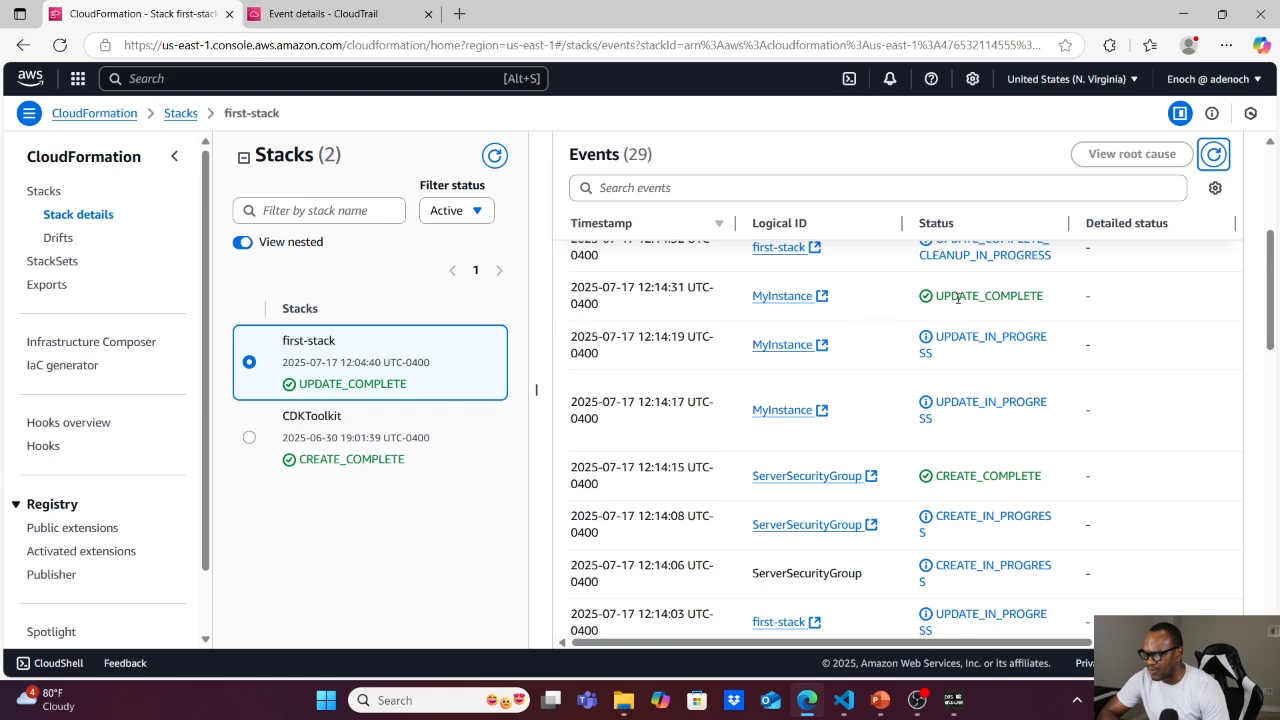
{"action": "scroll", "coordinate": [818, 304], "scroll_direction": "up", "scroll_amount": 2}
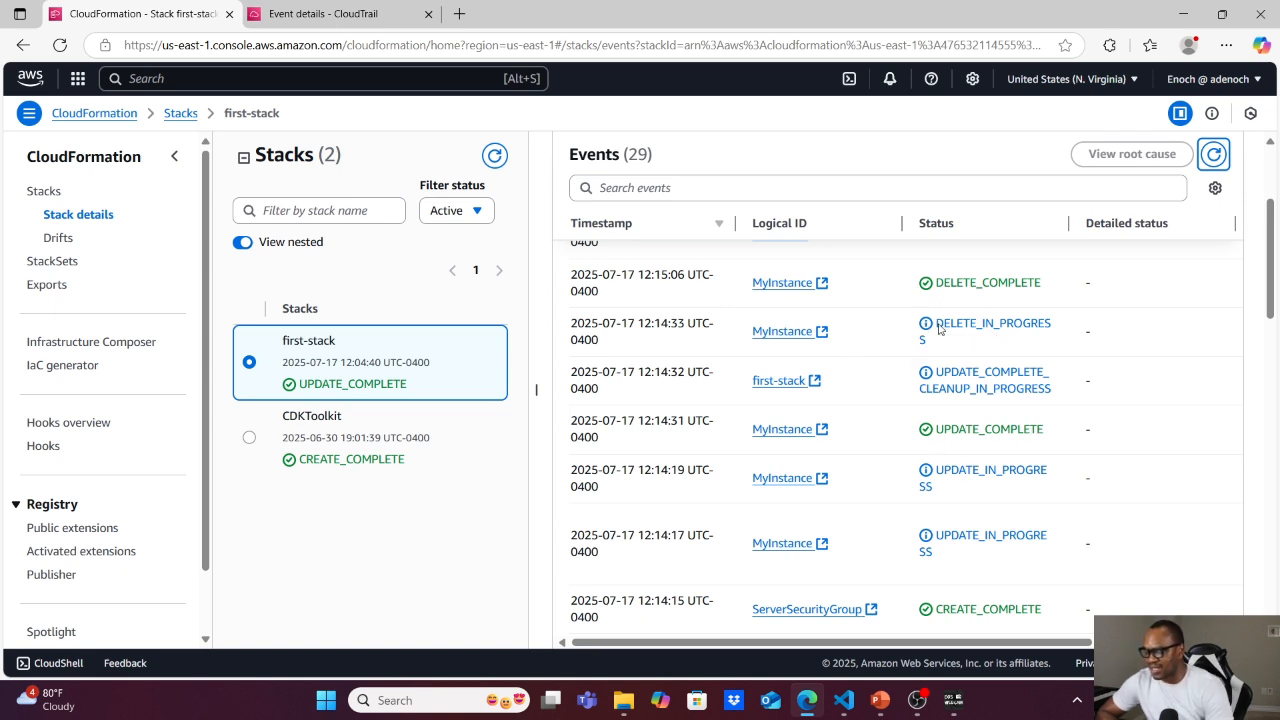
Open the updated MyInstance in EC2 from the first-stack events and clear the instance ID filter to list all instances.
{"action": "scroll", "coordinate": [1004, 330], "scroll_direction": "up", "scroll_amount": 2}
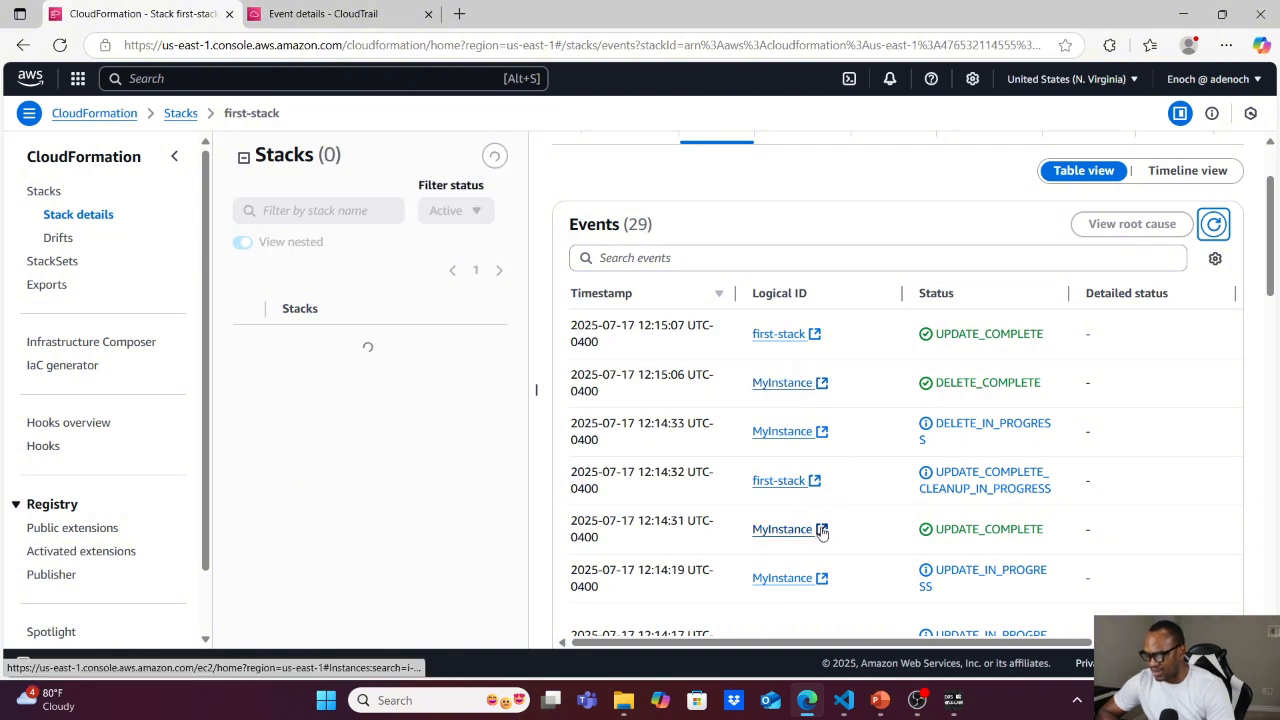
{"action": "left_click", "coordinate": [820, 530]}
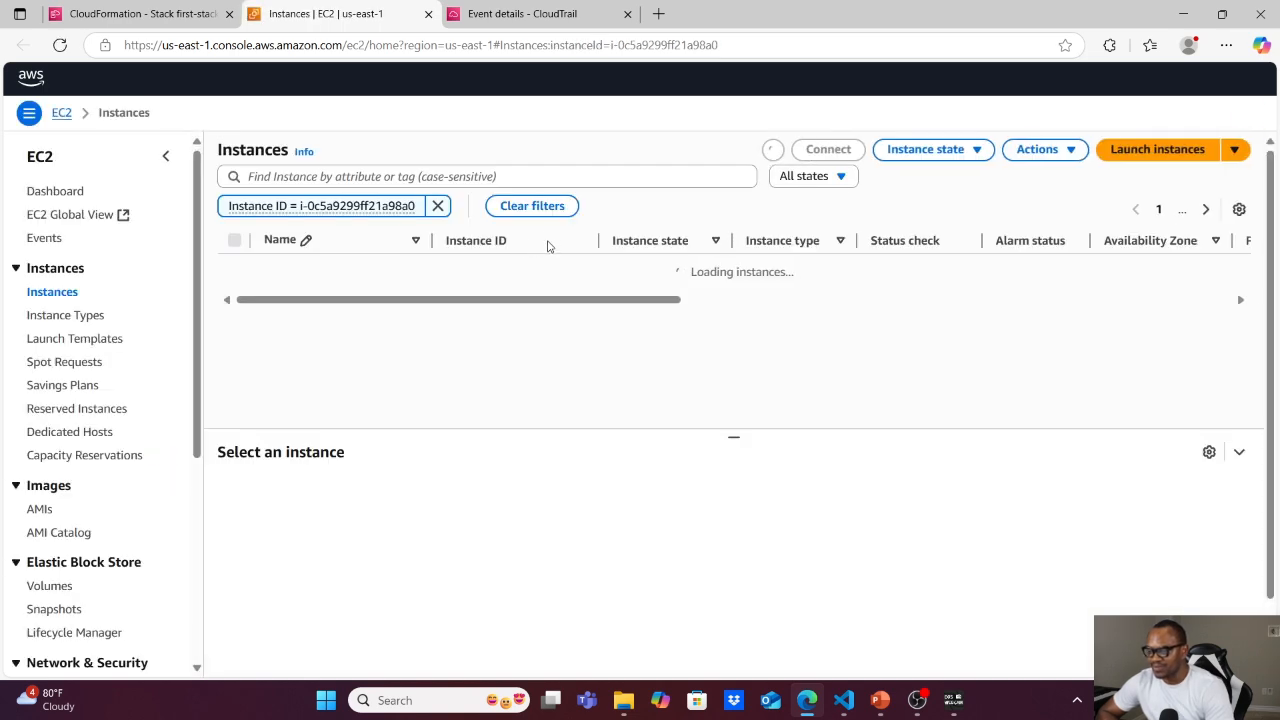
{"action": "left_click", "coordinate": [523, 207]}
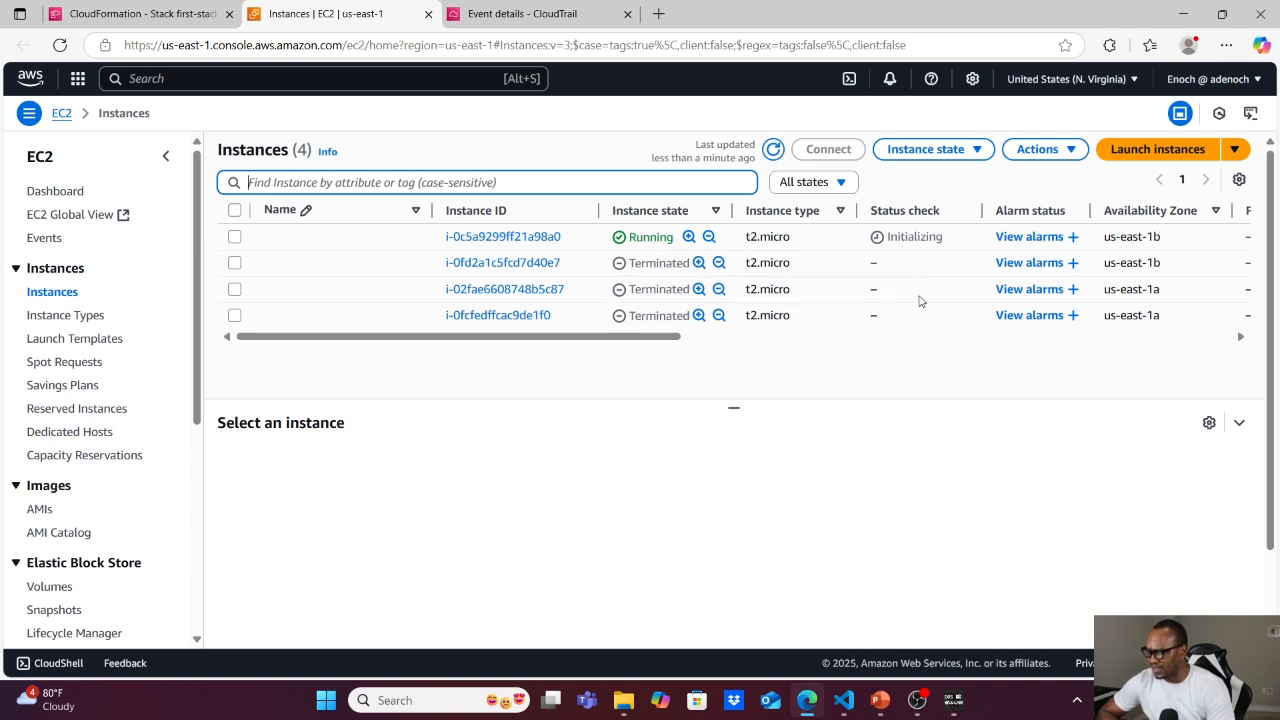
Select the running t2.micro instance and examine its summary details, including the VPC and subnet.
{"action": "left_click", "coordinate": [234, 237]}
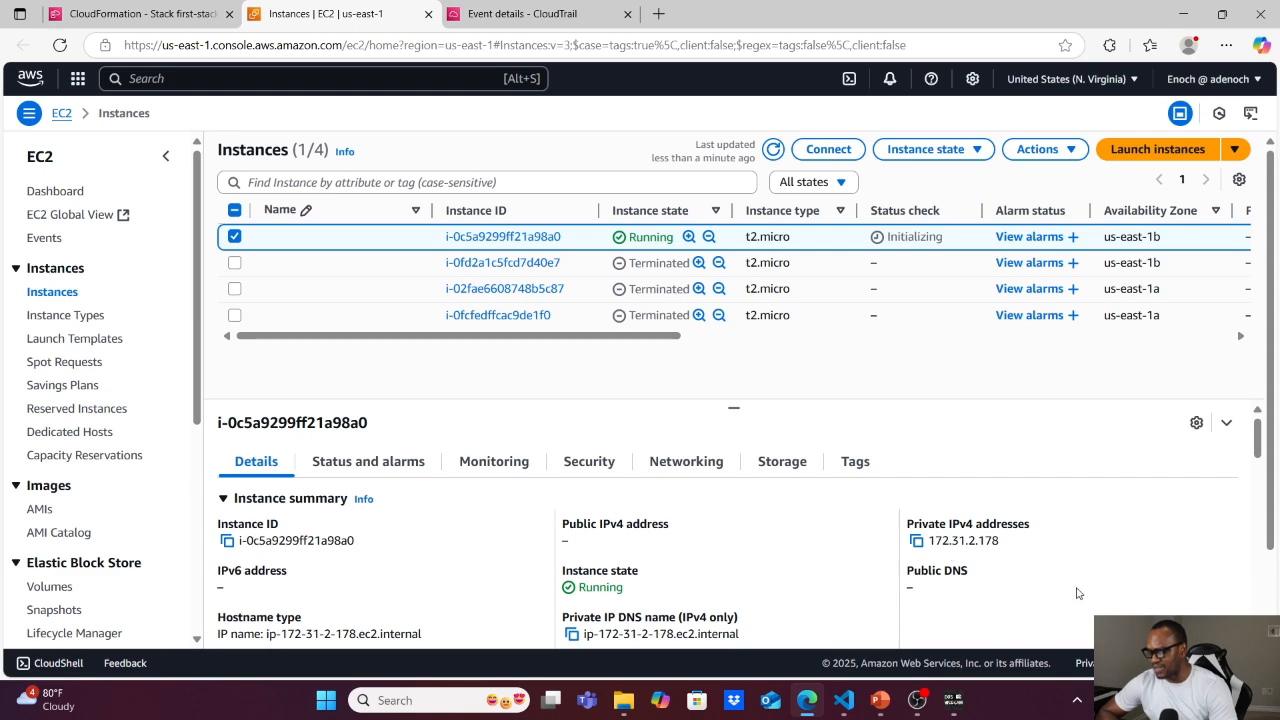
{"action": "scroll", "coordinate": [1081, 594], "scroll_direction": "down", "scroll_amount": 5}
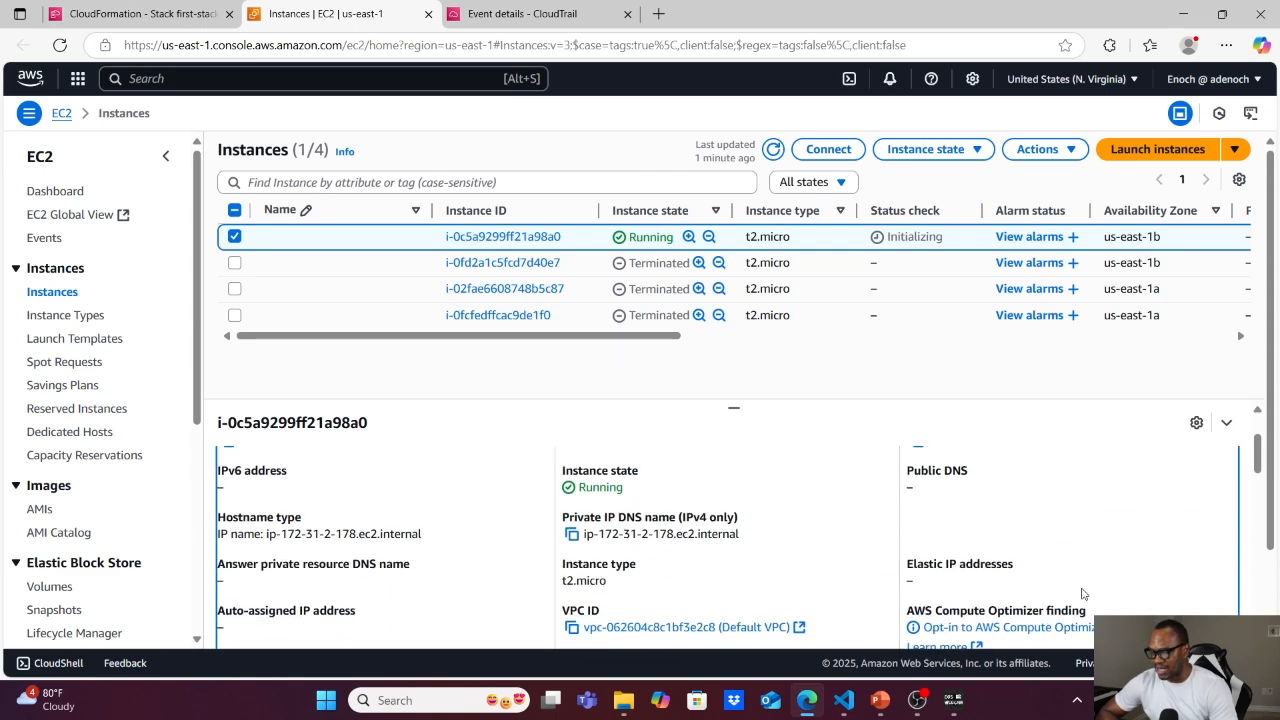
{"action": "scroll", "coordinate": [1081, 590], "scroll_direction": "down", "scroll_amount": 2}
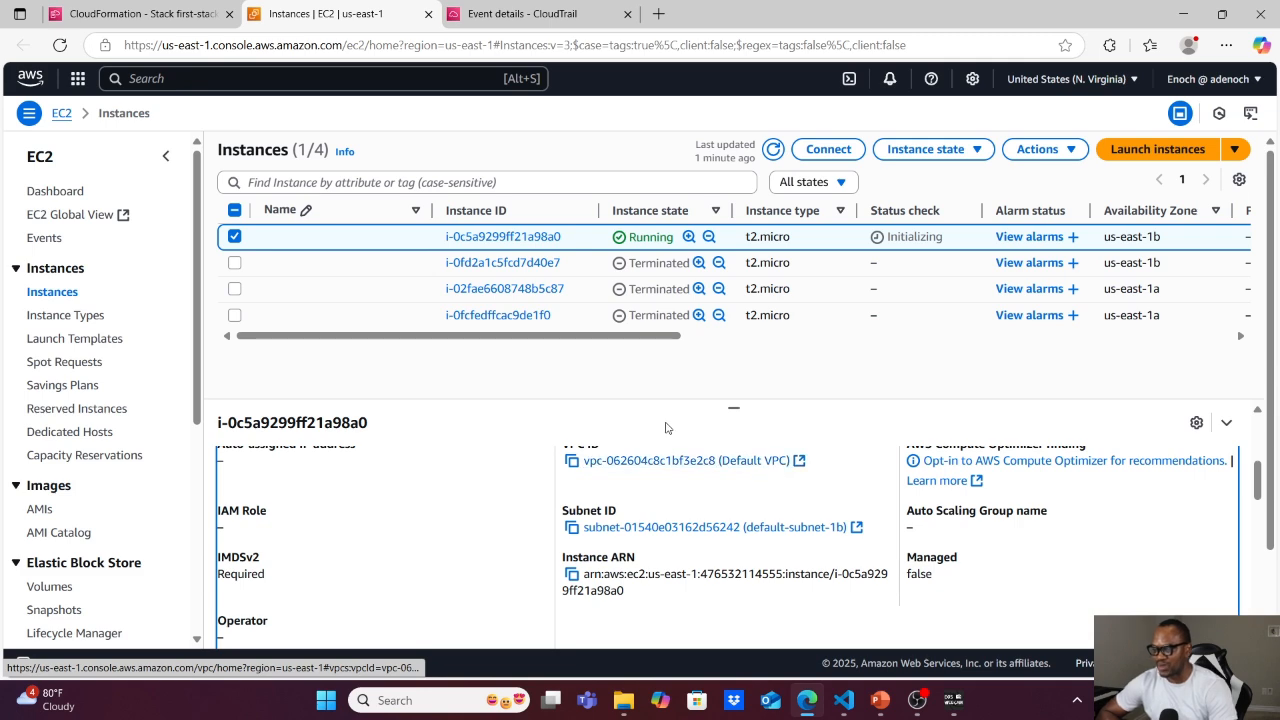
{"action": "left_click", "coordinate": [129, 14]}
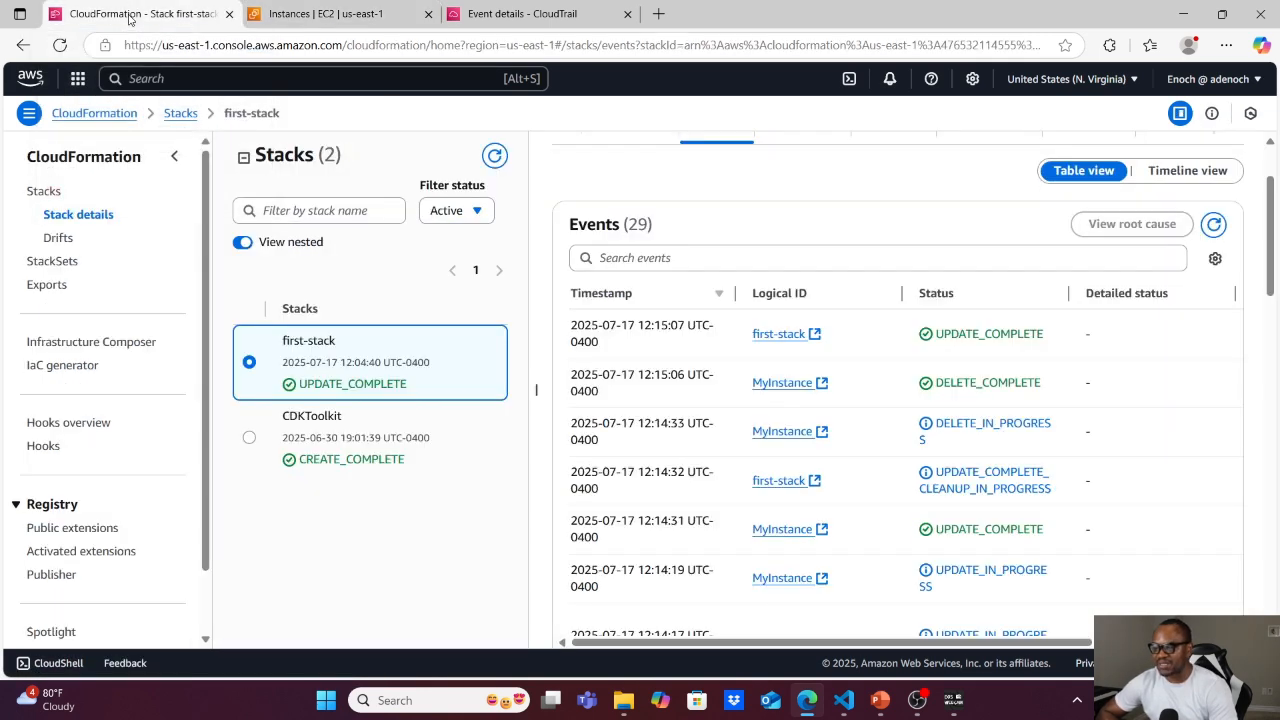
{"action": "scroll", "coordinate": [862, 270], "scroll_direction": "up", "scroll_amount": 2}
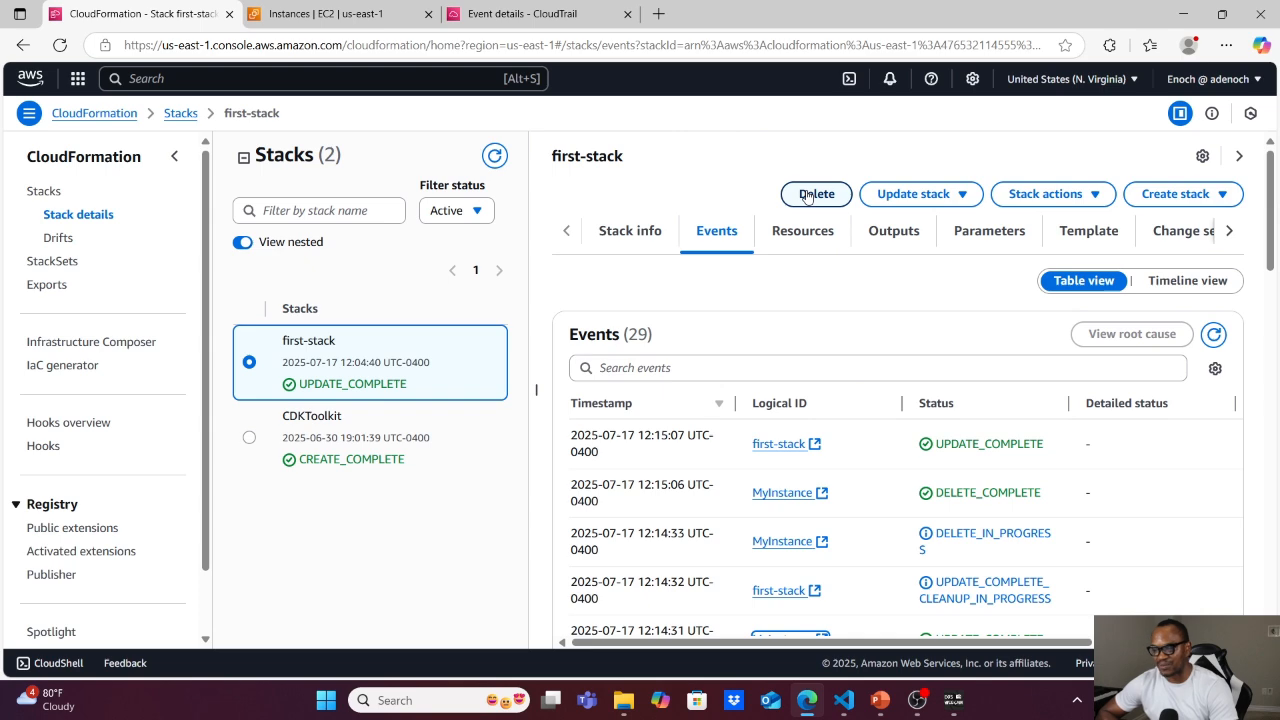
{"action": "left_click", "coordinate": [375, 15]}
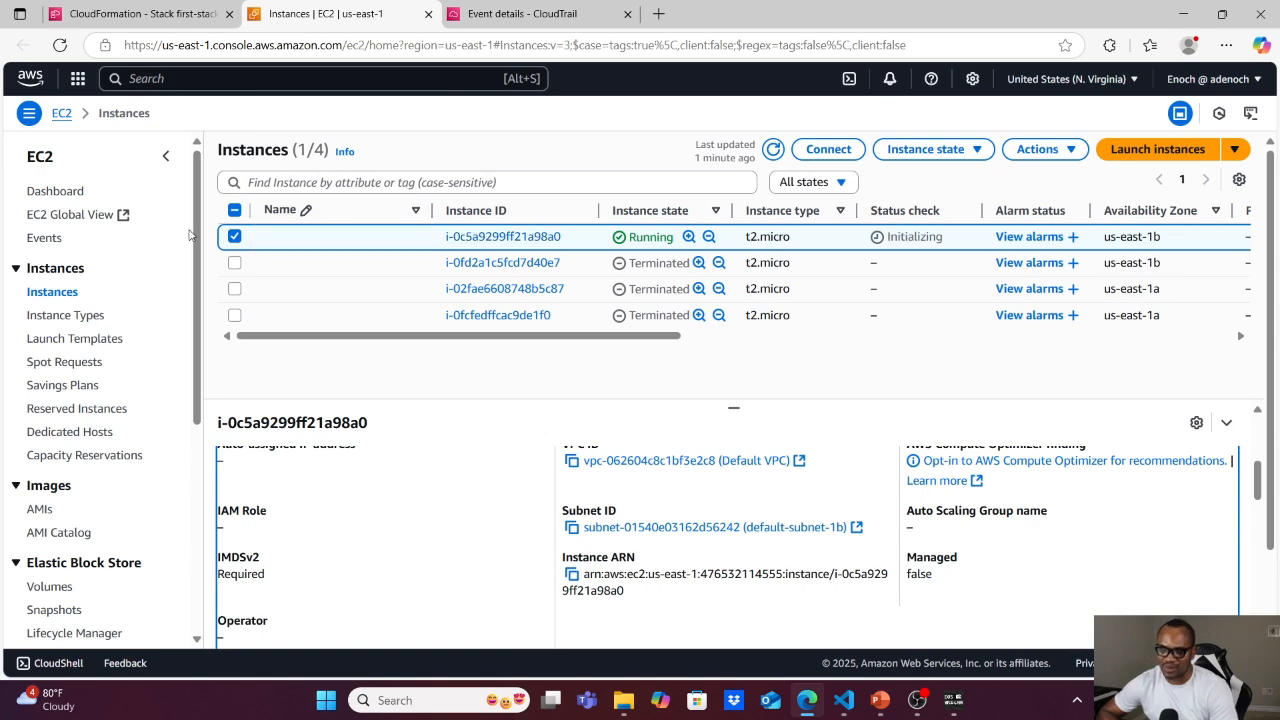
Return to first-stack in CloudFormation, delete the stack with all its resources and refresh its events.
{"action": "left_click", "coordinate": [137, 14]}
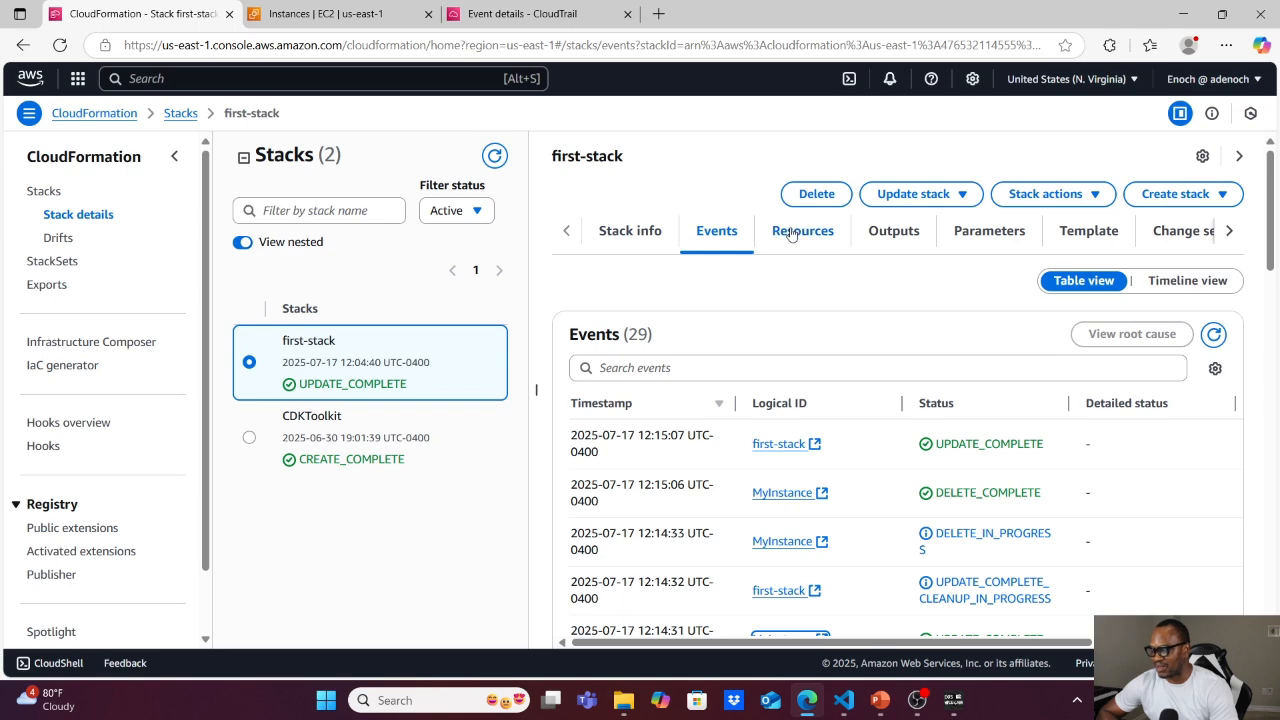
{"action": "left_click", "coordinate": [816, 196]}
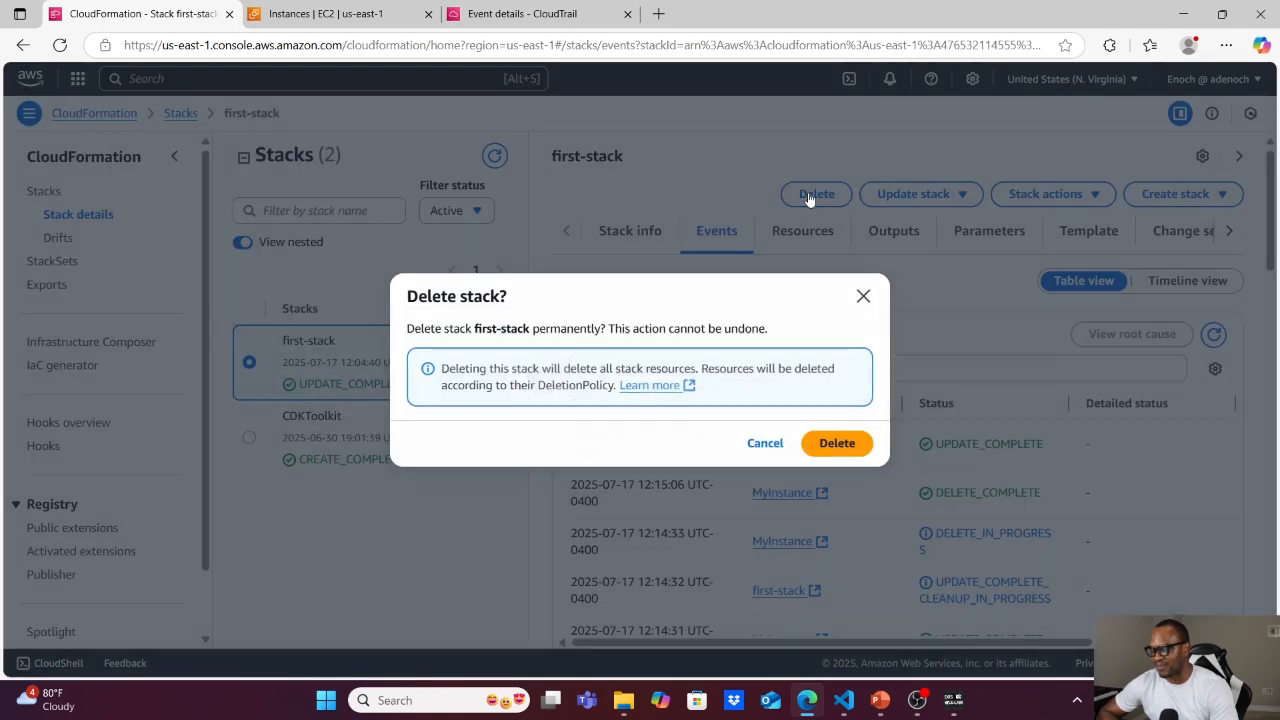
{"action": "left_click", "coordinate": [835, 444]}
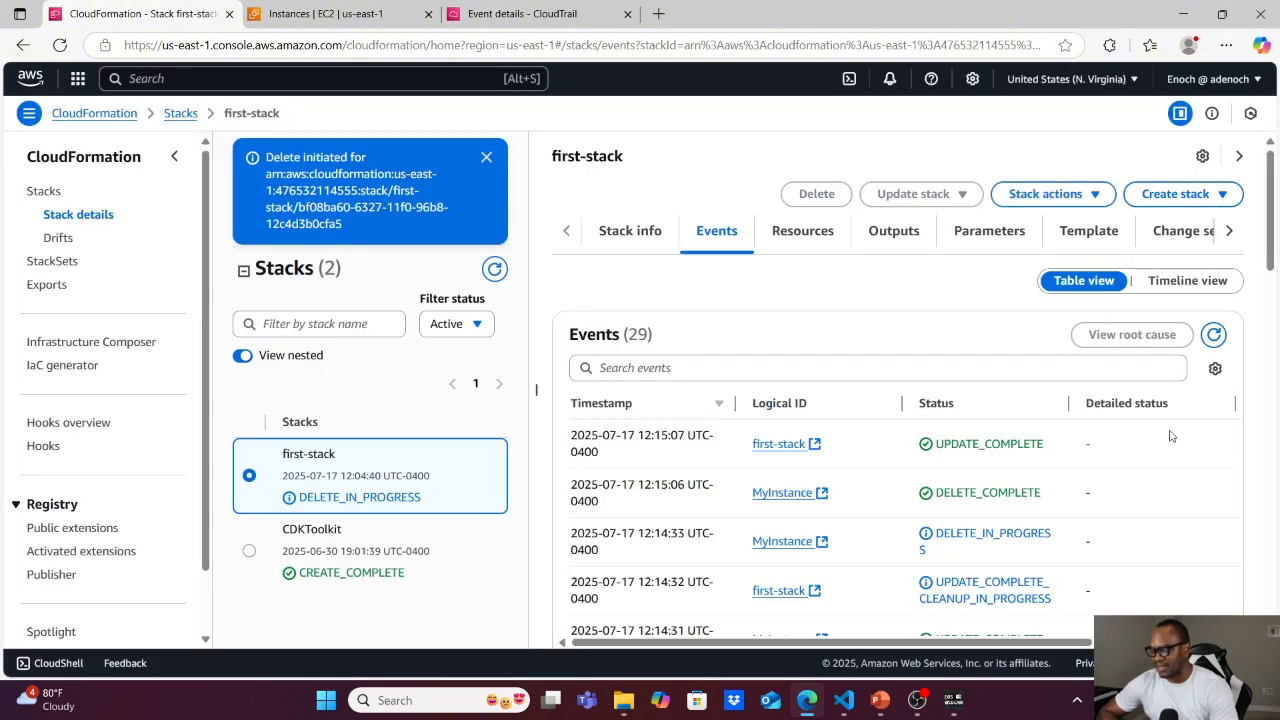
{"action": "left_click", "coordinate": [1213, 335]}
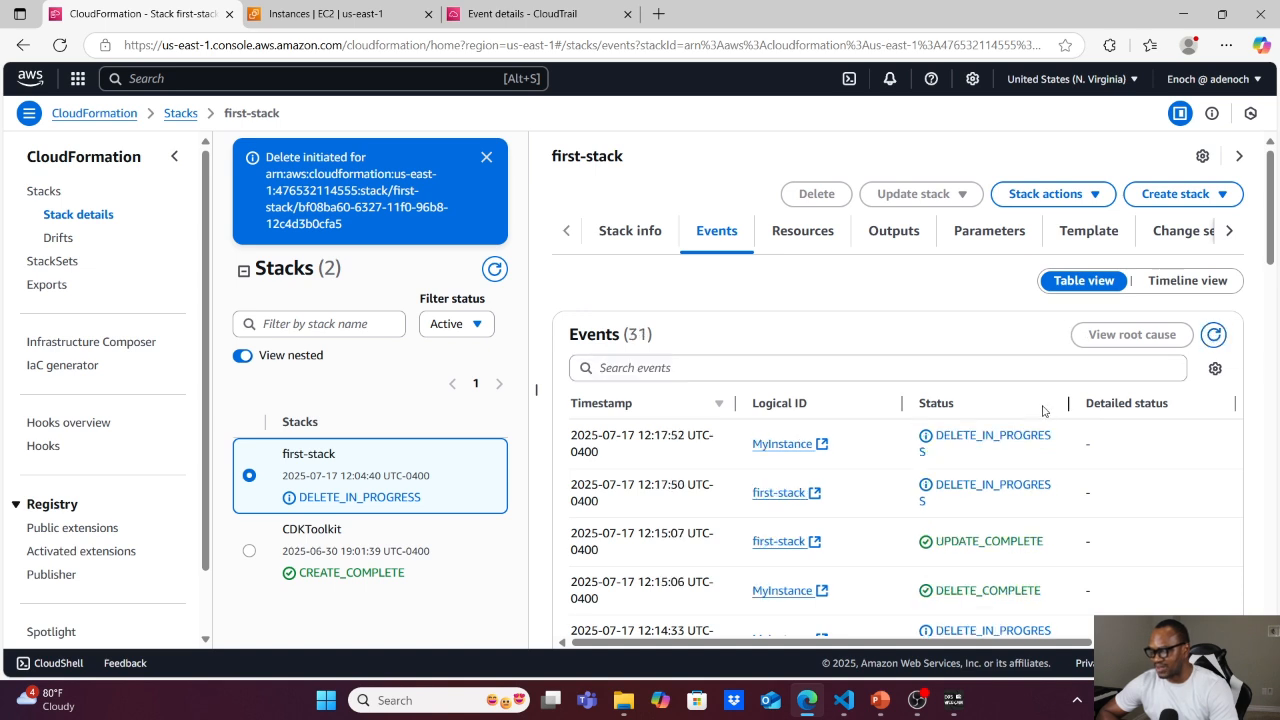